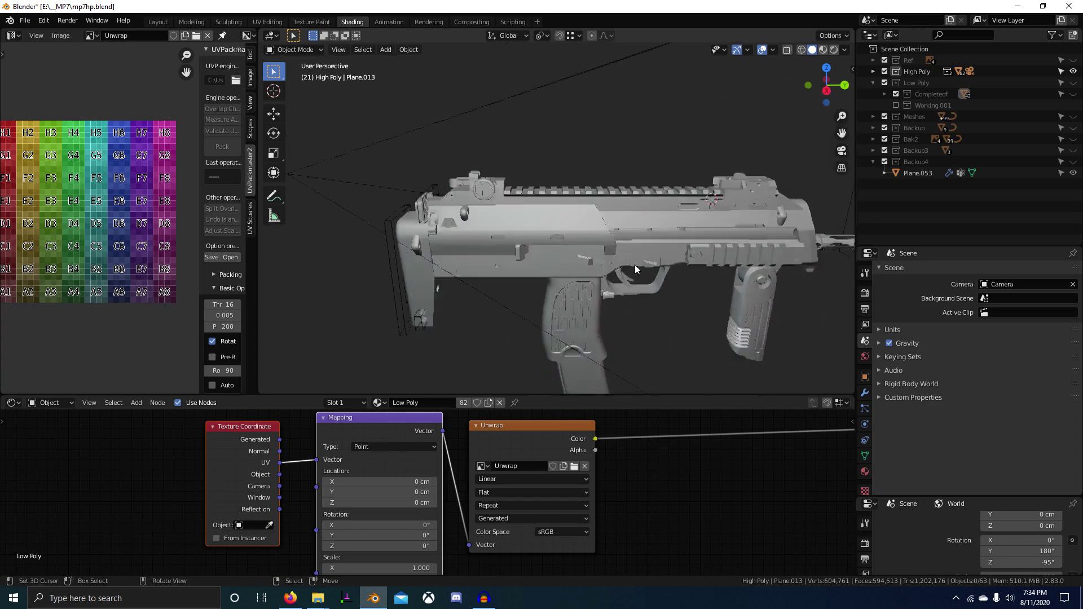
# - Save the high poly gun scene as a new file named mp7bake.blend in the _MP7 folder
pyautogui.moveTo(634, 265); pyautogui.dragTo(573, 282, button='middle')
pyautogui.press('KP_0')
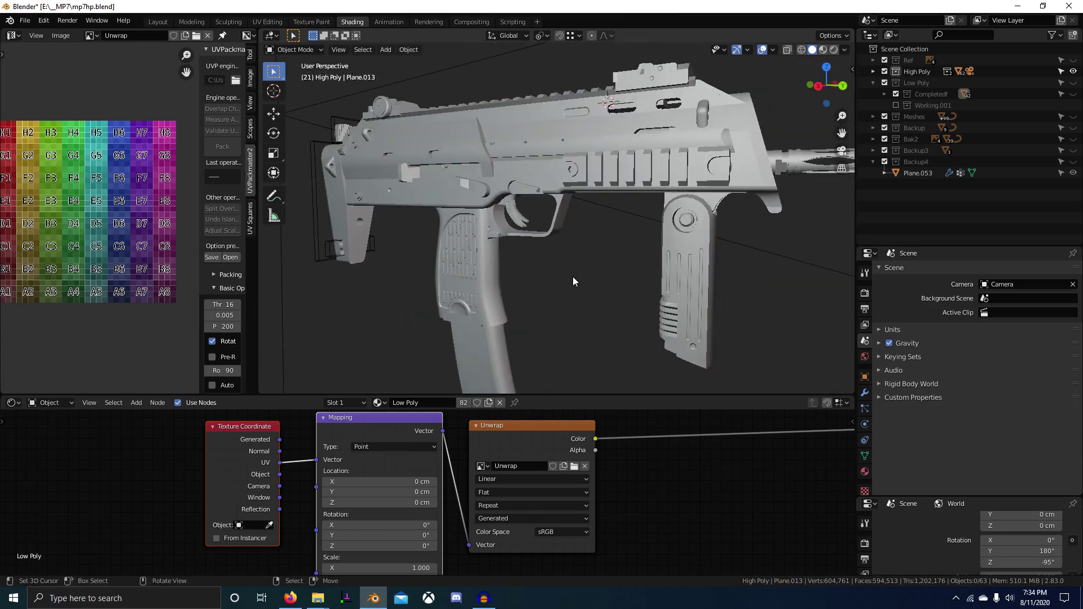
pyautogui.click(23, 25)
pyautogui.click(85, 109)
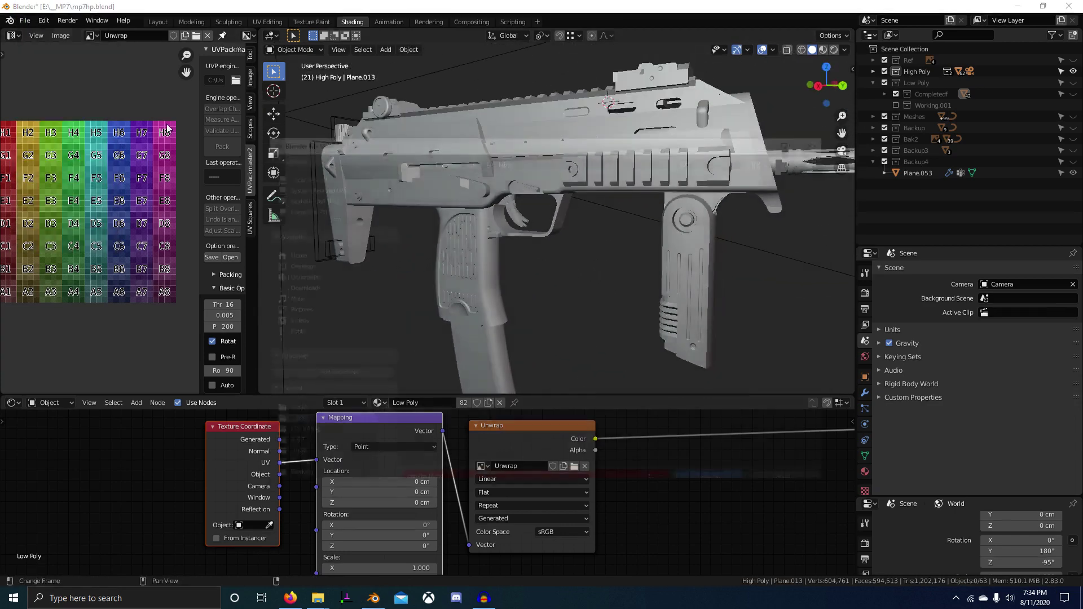
pyautogui.click(423, 478)
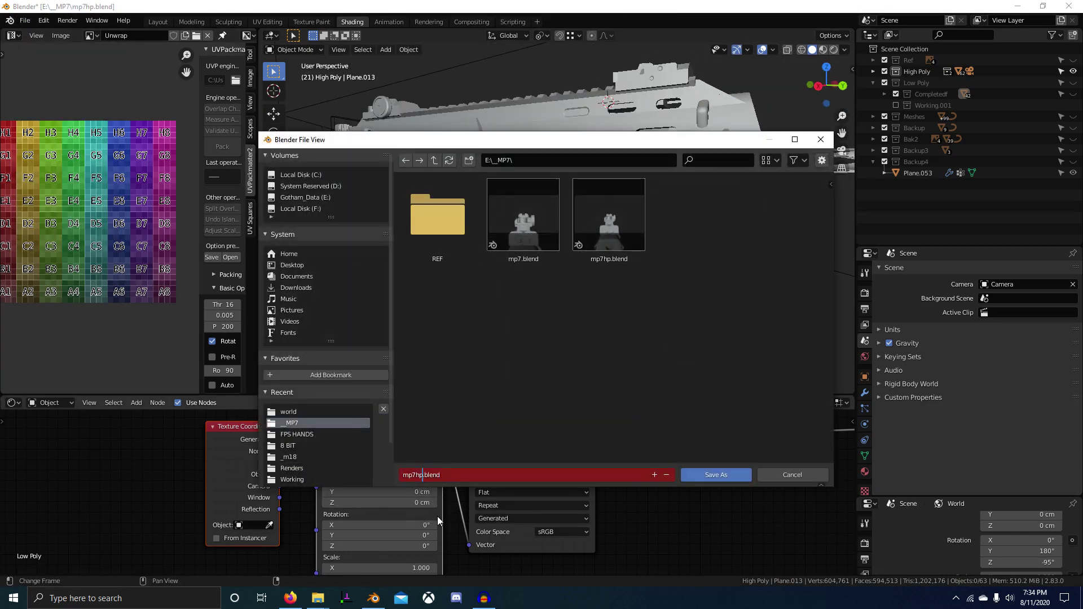
pyautogui.press('BackSpace')
pyautogui.press('BackSpace')
pyautogui.write('bake')
pyautogui.press('Return')
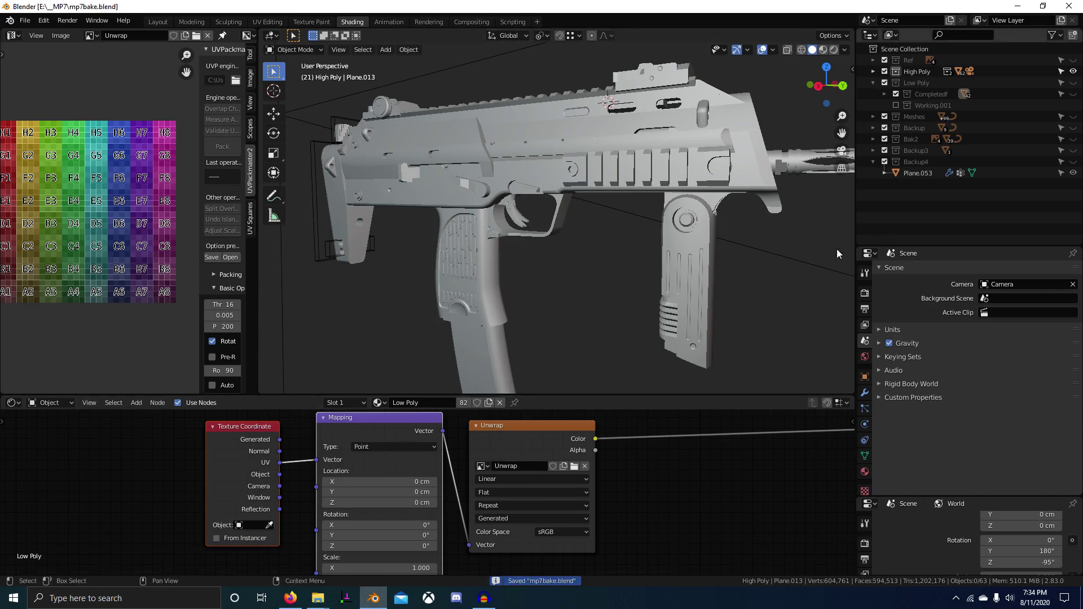
# - Expand the High Poly collection and select Cube.056 to inspect where it sits on the gun's stock
pyautogui.scroll(-5, 638, 223)
pyautogui.moveTo(636, 222); pyautogui.dragTo(674, 228, button='middle')
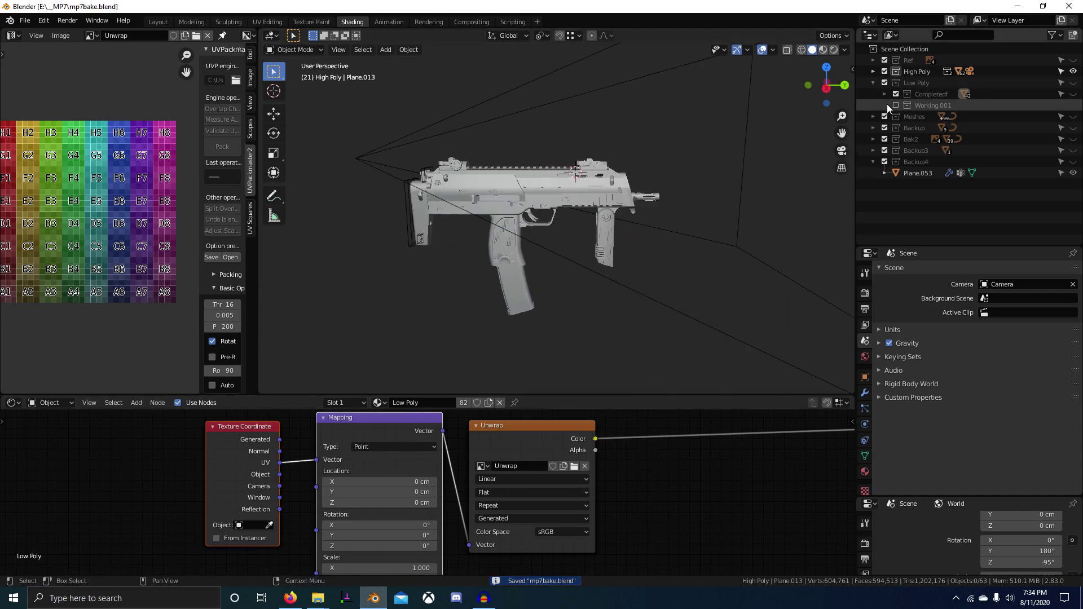
pyautogui.scroll(1, 655, 160)
pyautogui.moveTo(653, 160); pyautogui.dragTo(676, 167, button='middle')
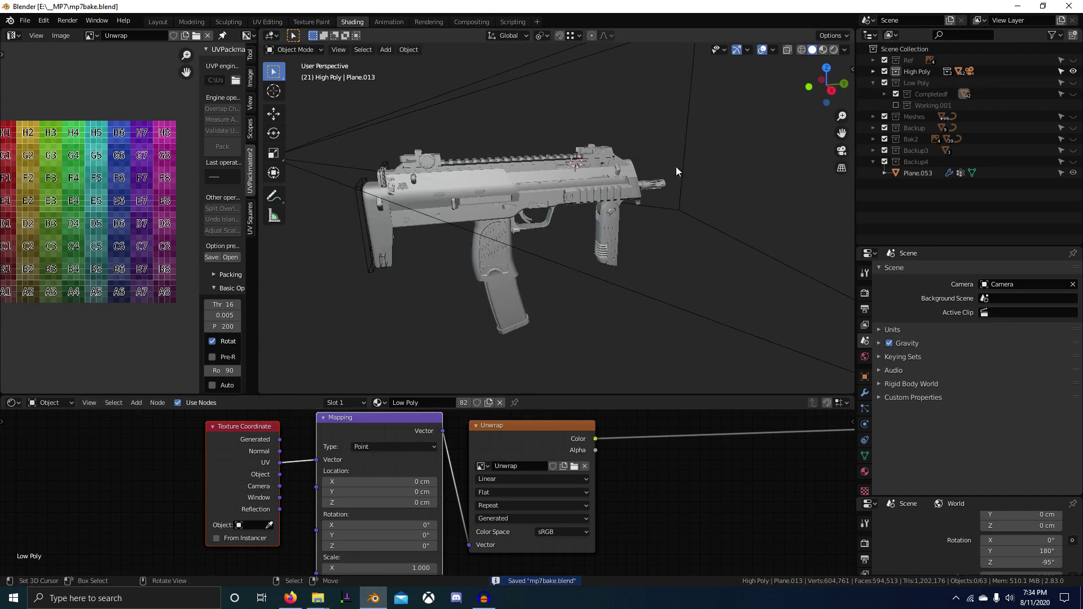
pyautogui.click(872, 83)
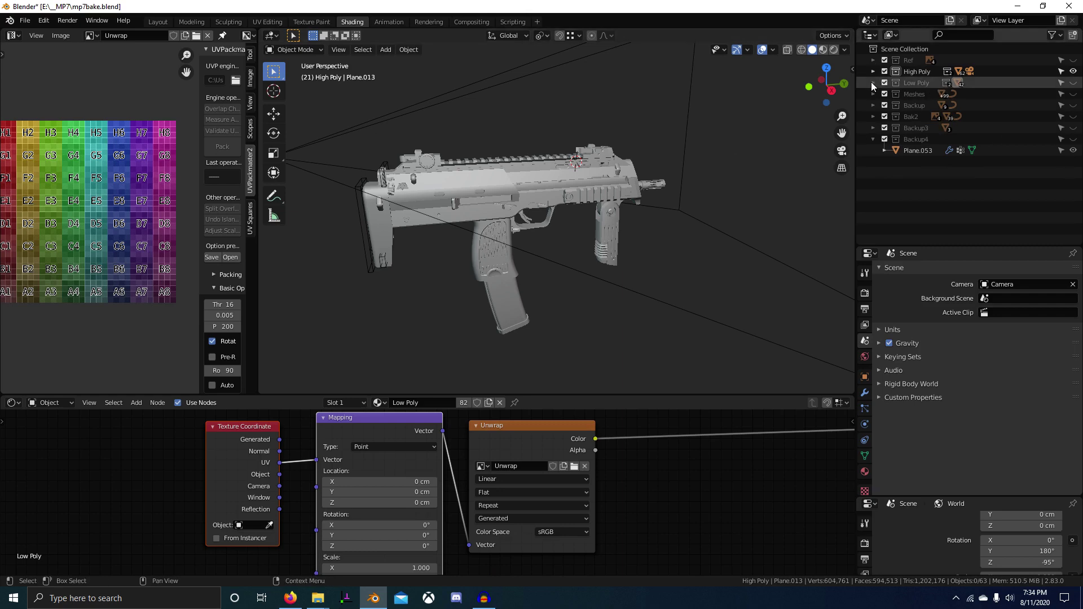
pyautogui.click(872, 82)
pyautogui.click(872, 72)
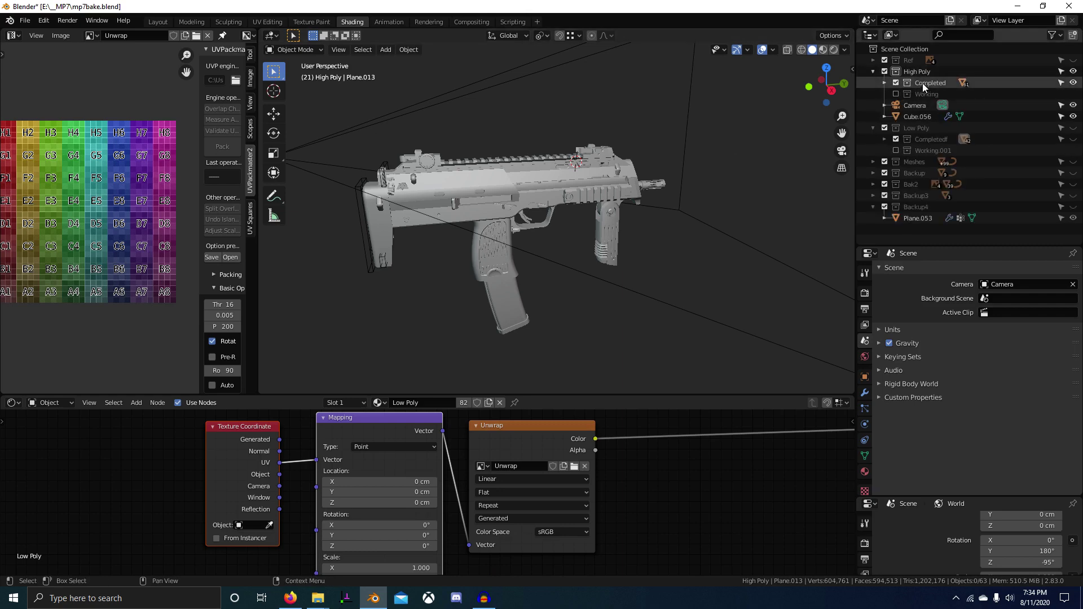
pyautogui.click(917, 115)
pyautogui.moveTo(677, 141); pyautogui.dragTo(725, 189, button='middle')
pyautogui.scroll(4, 700, 198)
pyautogui.moveTo(669, 222); pyautogui.dragTo(560, 226, button='middle')
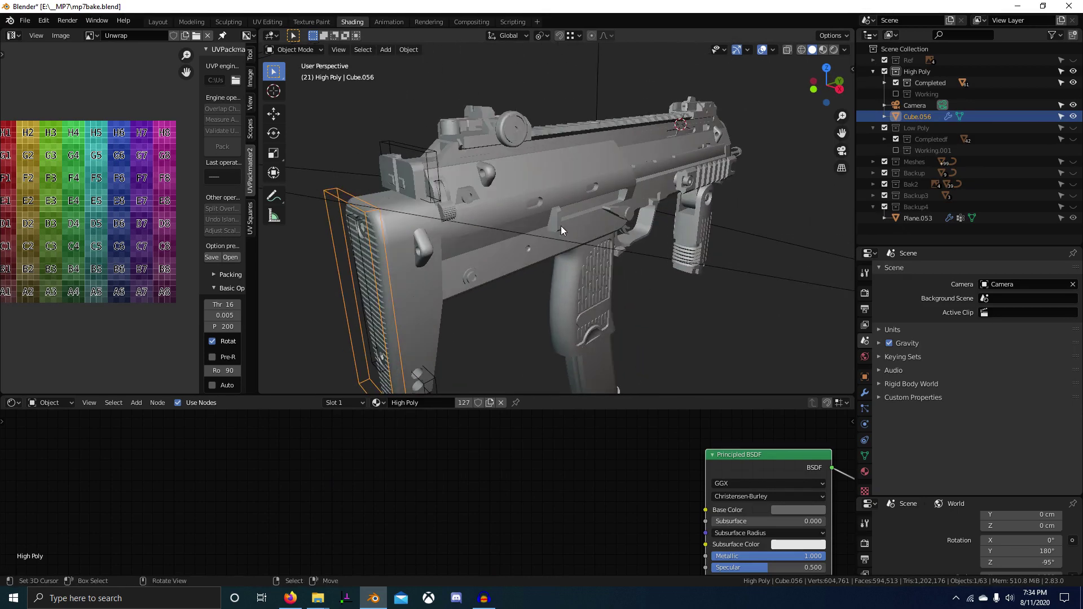
pyautogui.press('a')
pyautogui.scroll(-4, 587, 173)
pyautogui.rightClick(596, 190)
pyautogui.press('a')
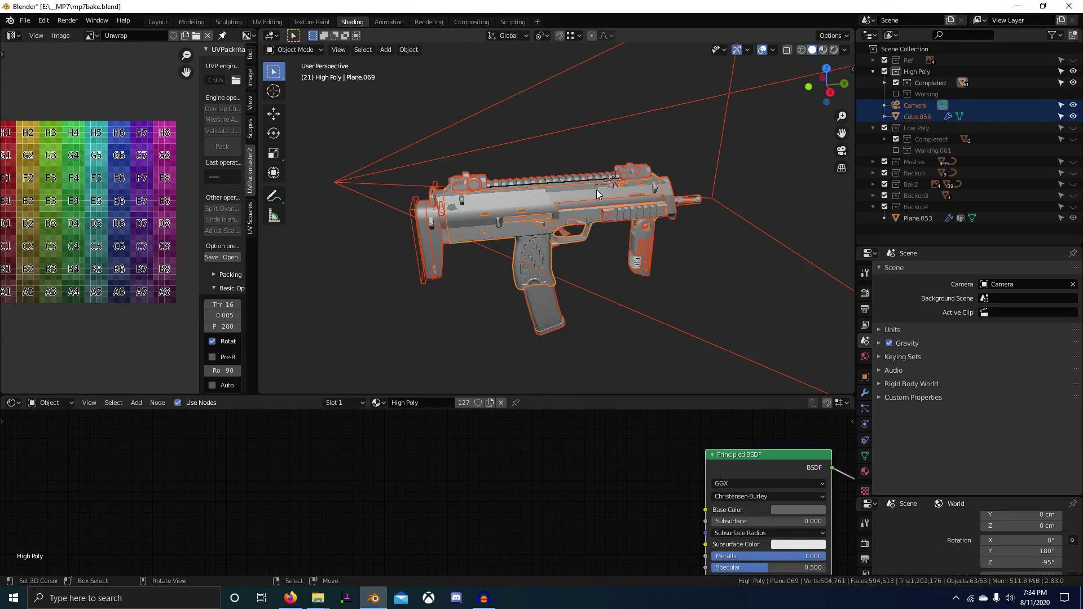
pyautogui.press('F3')
pyautogui.press('Escape')
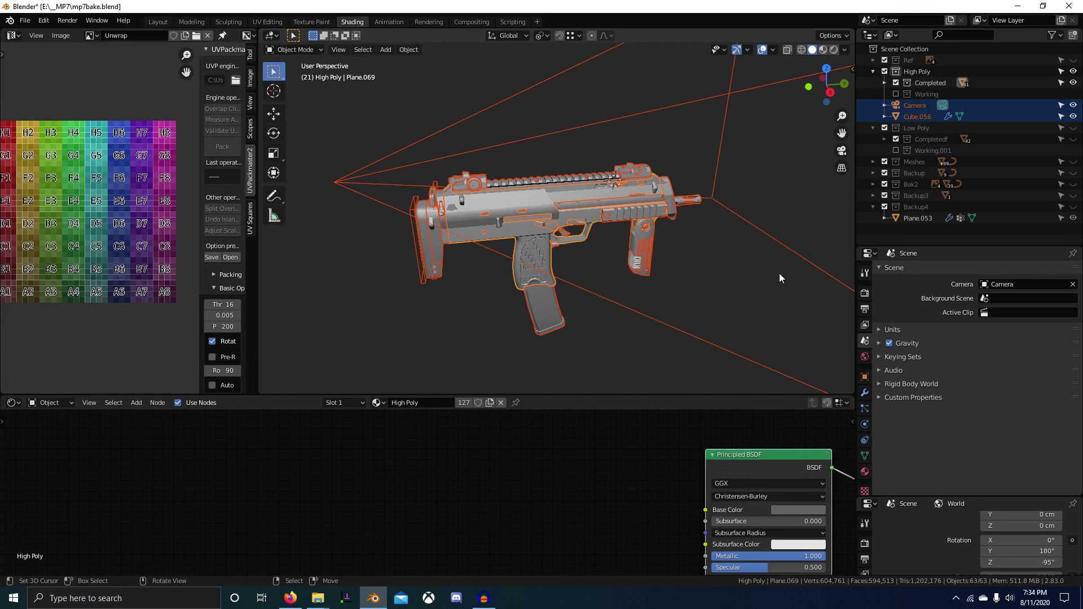
# - Apply all modifiers on every visible High Poly object, with the stock's butt plate as the active object
pyautogui.click(864, 392)
pyautogui.moveTo(431, 226); pyautogui.dragTo(499, 212, button='middle')
pyautogui.click(479, 213)
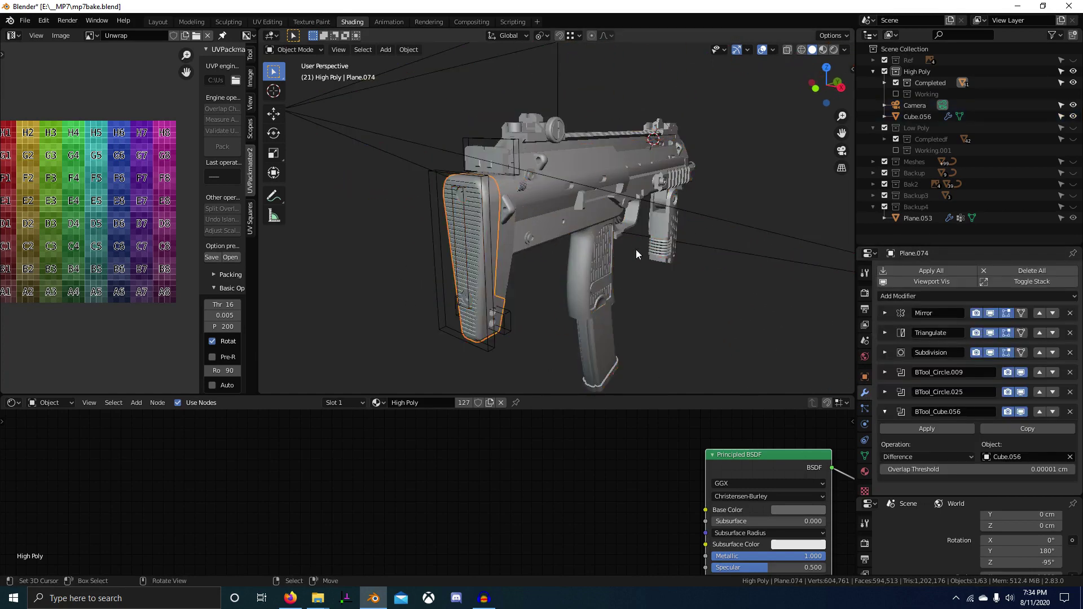
pyautogui.press('a')
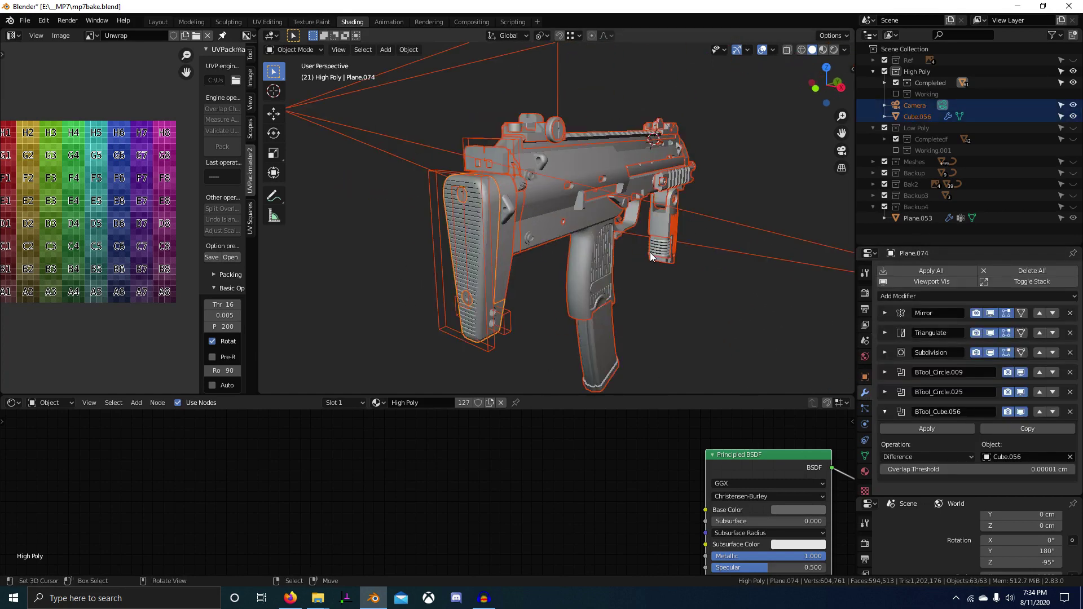
pyautogui.click(928, 271)
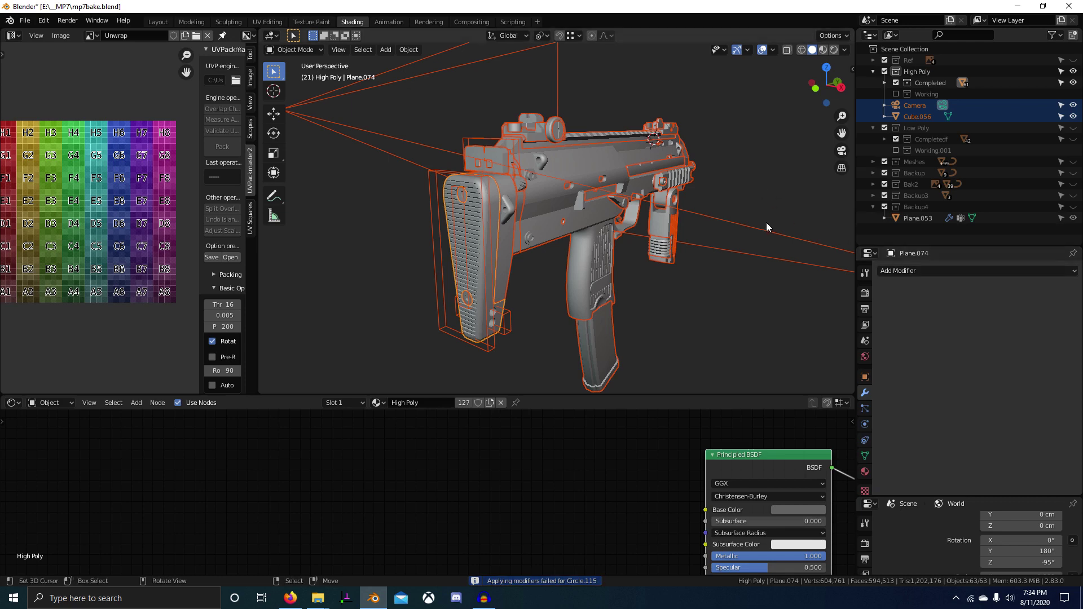
# - Delete the camera from the High Poly collection
pyautogui.scroll(-4, 766, 223)
pyautogui.moveTo(746, 246); pyautogui.dragTo(686, 252, button='middle')
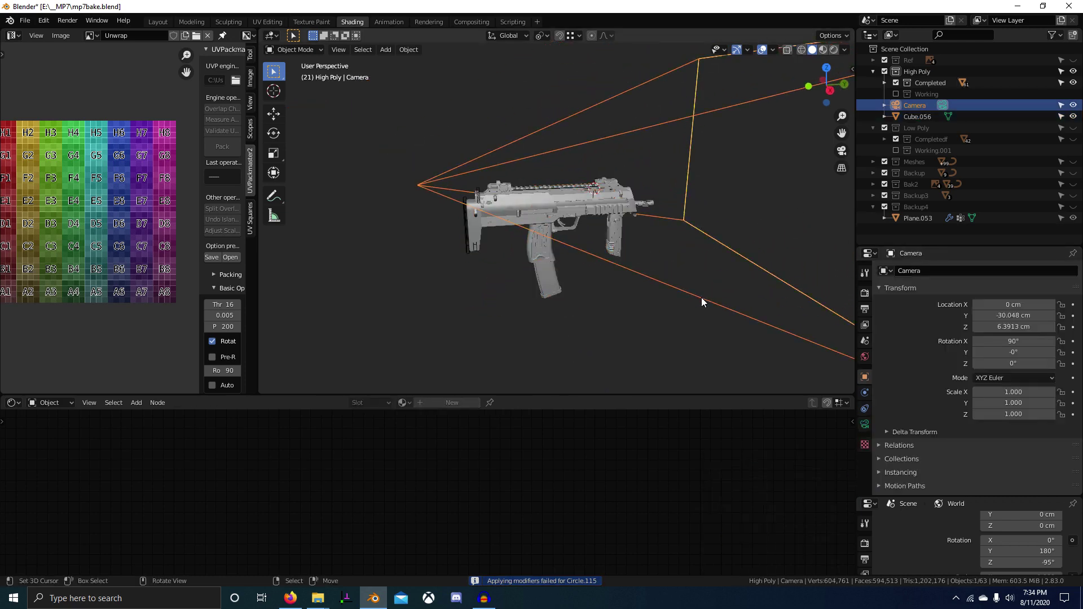
pyautogui.press('Delete')
pyautogui.scroll(4, 613, 265)
pyautogui.moveTo(612, 265); pyautogui.dragTo(601, 248, button='middle')
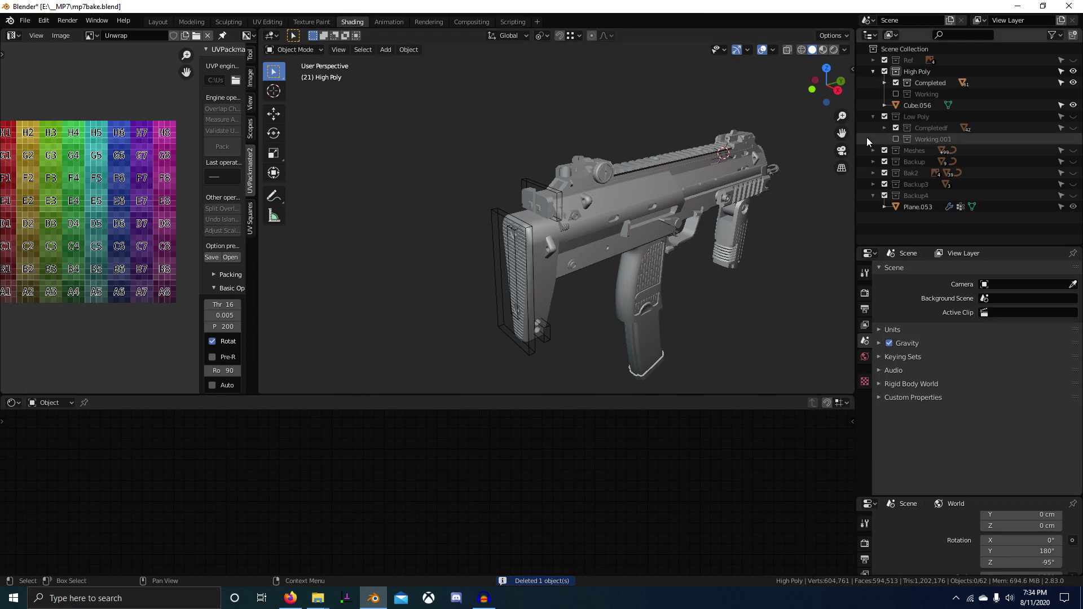
# - Enable the Working collection inside High Poly, toggling it to compare the gun with and without its objects
pyautogui.click(895, 94)
pyautogui.scroll(-2, 705, 202)
pyautogui.moveTo(705, 202); pyautogui.dragTo(653, 194, button='middle')
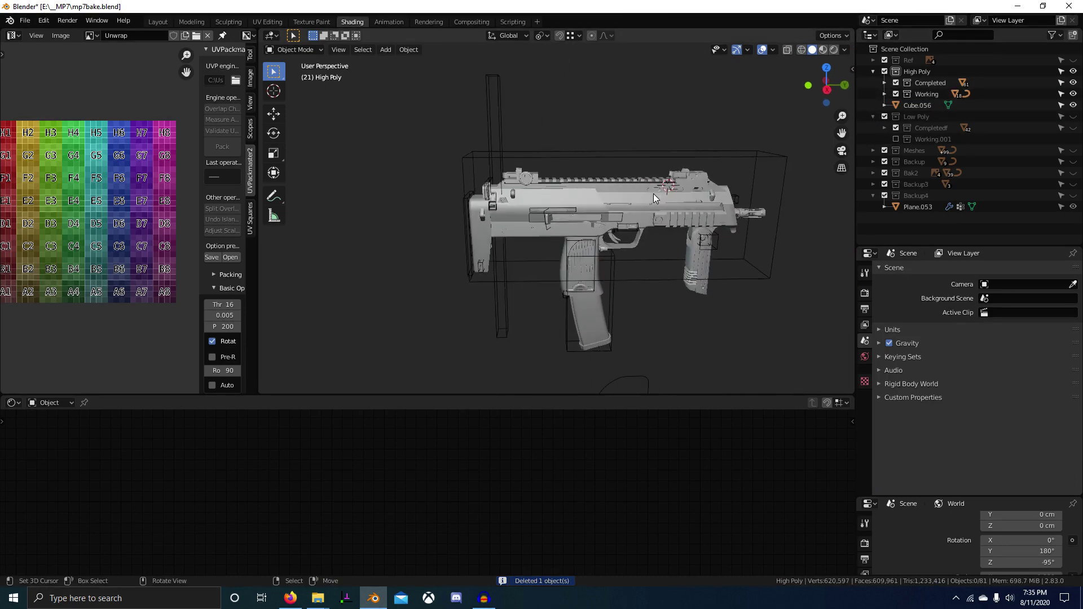
pyautogui.click(896, 94)
pyautogui.click(896, 93)
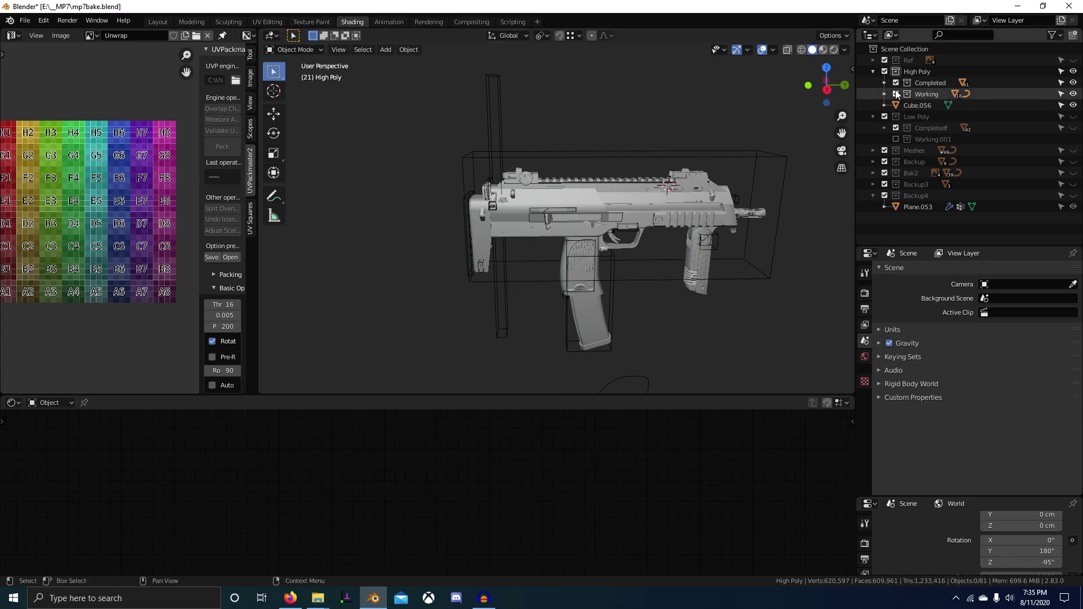
pyautogui.click(895, 94)
pyautogui.click(896, 93)
# - Delete the cutter object Cube.056 at the rear of the stock
pyautogui.click(902, 106)
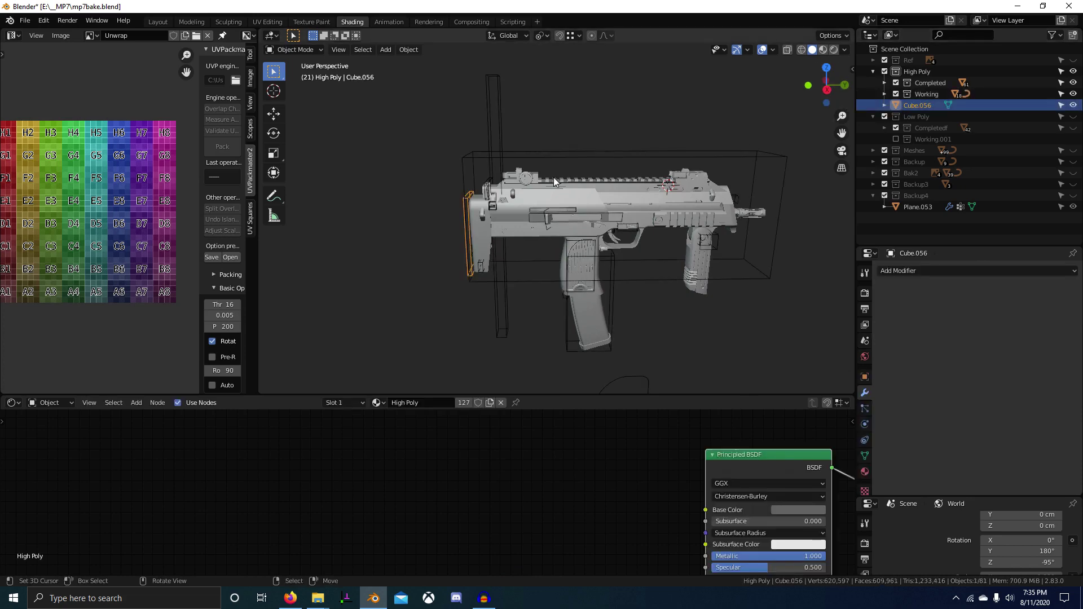
pyautogui.moveTo(554, 177); pyautogui.dragTo(632, 171, button='middle')
pyautogui.press('x')
pyautogui.click(632, 171)
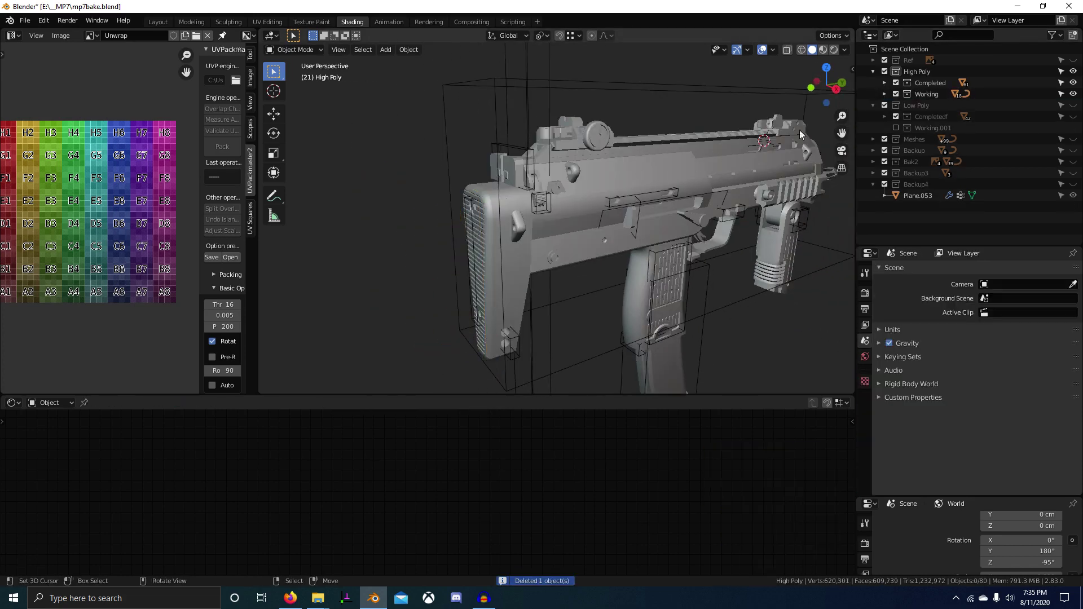
# - Compare the gun with Working excluded and included, leave the collection included, and expand its contents
pyautogui.click(895, 93)
pyautogui.click(895, 93)
pyautogui.click(895, 94)
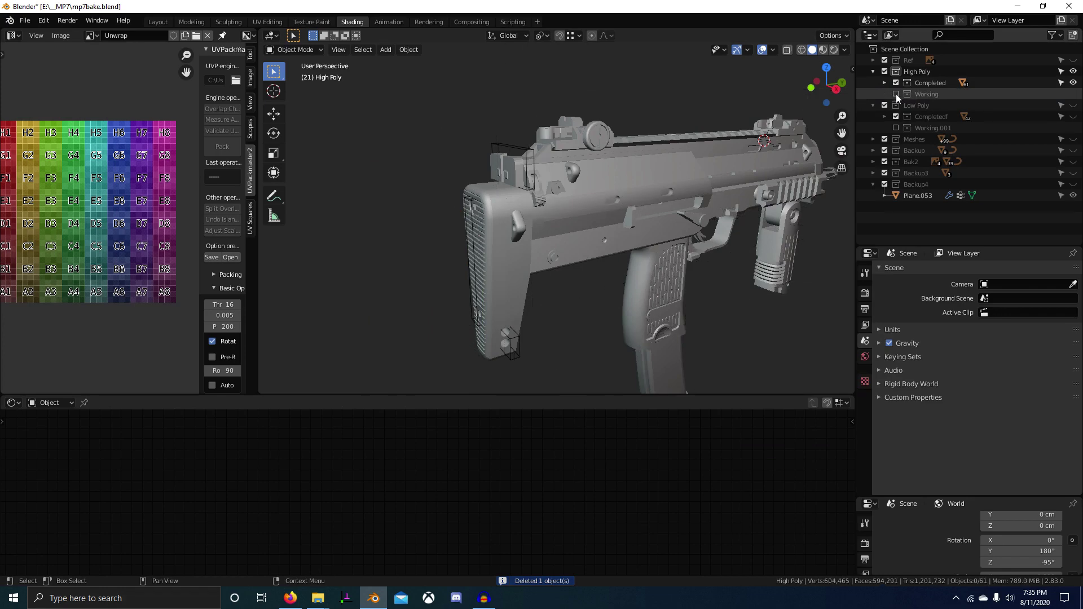
pyautogui.click(896, 94)
pyautogui.click(885, 94)
# - Go through the Working collection's objects from BezierCurve.005 to Circle.121, locating each one on the gun
pyautogui.click(918, 106)
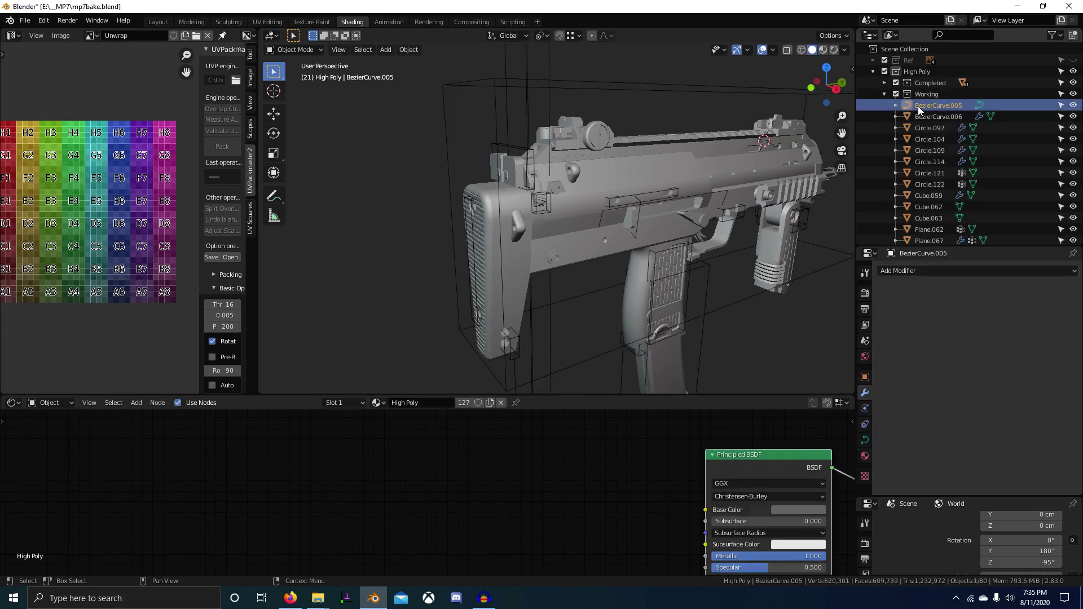
pyautogui.scroll(-1, 919, 106)
pyautogui.scroll(-6, 709, 236)
pyautogui.moveTo(708, 236); pyautogui.dragTo(796, 206, button='middle')
pyautogui.moveTo(692, 205); pyautogui.dragTo(720, 197, button='middle')
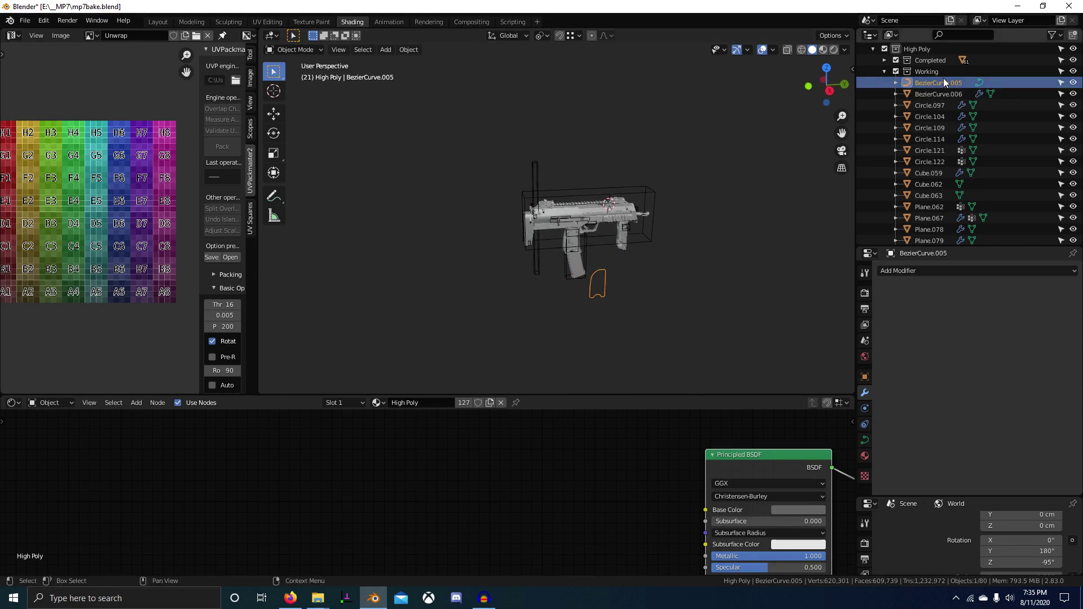
pyautogui.click(926, 96)
pyautogui.click(928, 105)
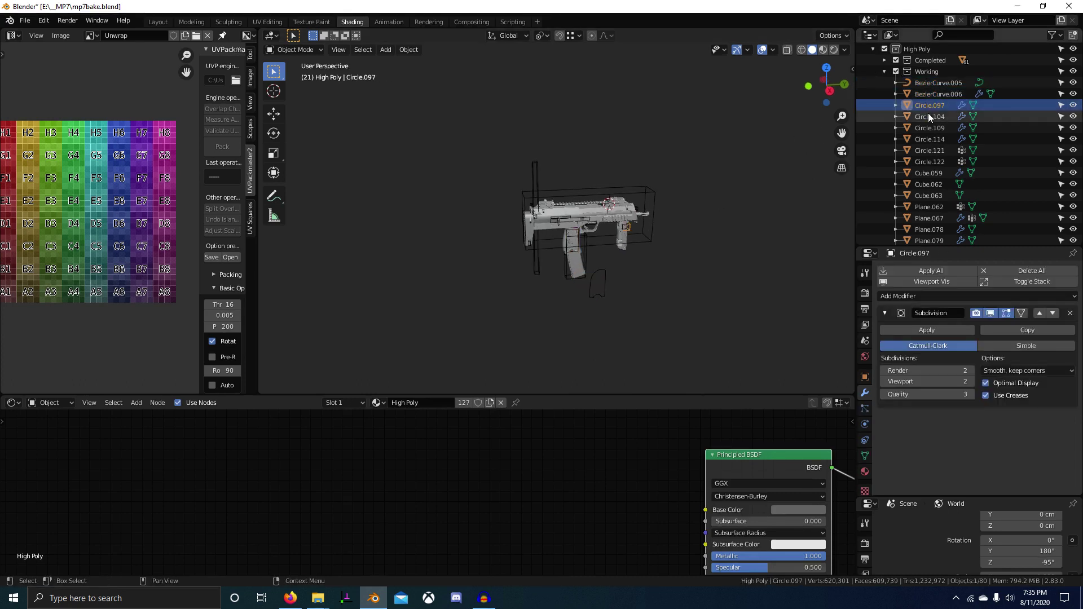
pyautogui.scroll(2, 744, 181)
pyautogui.click(928, 117)
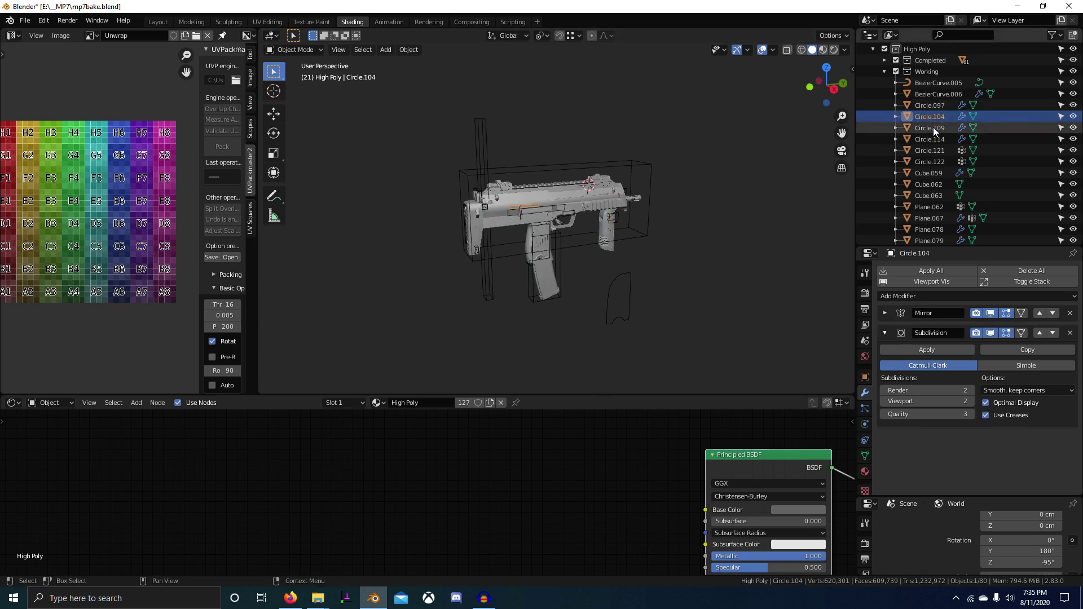
pyautogui.click(933, 128)
pyautogui.press('Down')
pyautogui.press('Down')
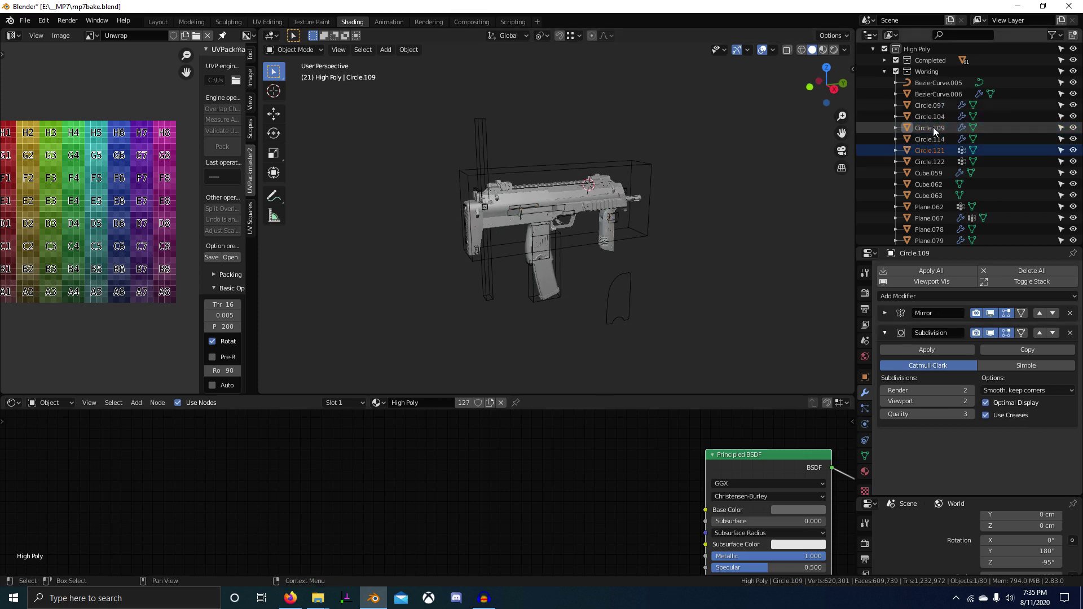
# - Inspect the gun in wireframe shading and return to solid shading with a view from its other side
pyautogui.press('z')
pyautogui.click(289, 192)
pyautogui.scroll(3, 499, 215)
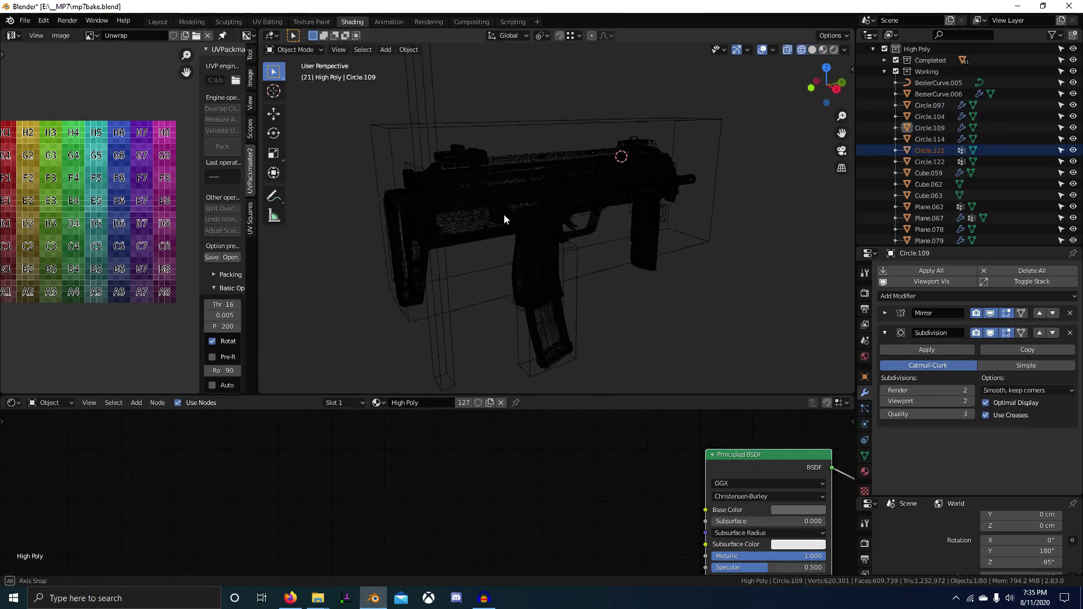
pyautogui.moveTo(503, 214); pyautogui.dragTo(637, 219, button='middle')
pyautogui.press('z')
pyautogui.click(812, 223)
pyautogui.scroll(2, 744, 239)
pyautogui.keyDown('shift'); pyautogui.moveTo(743, 239); pyautogui.dragTo(718, 319, button='middle'); pyautogui.keyUp('shift')
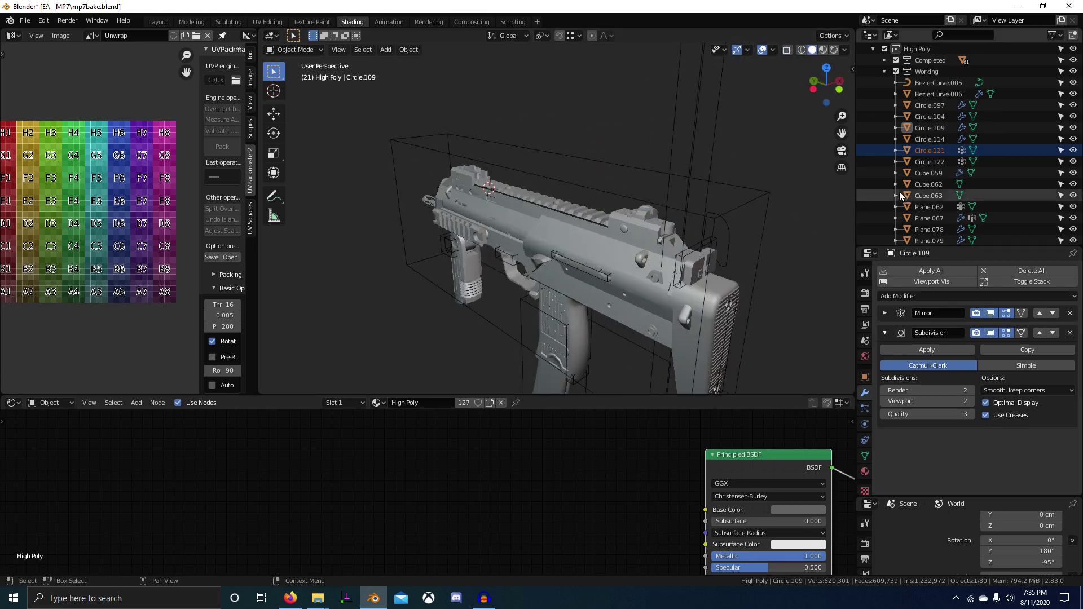
# - Switch the viewport to wireframe and check the Working objects from Circle.122 through Plane.081 one by one
pyautogui.click(931, 160)
pyautogui.scroll(-3, 713, 208)
pyautogui.hotkey('shift', 'z')
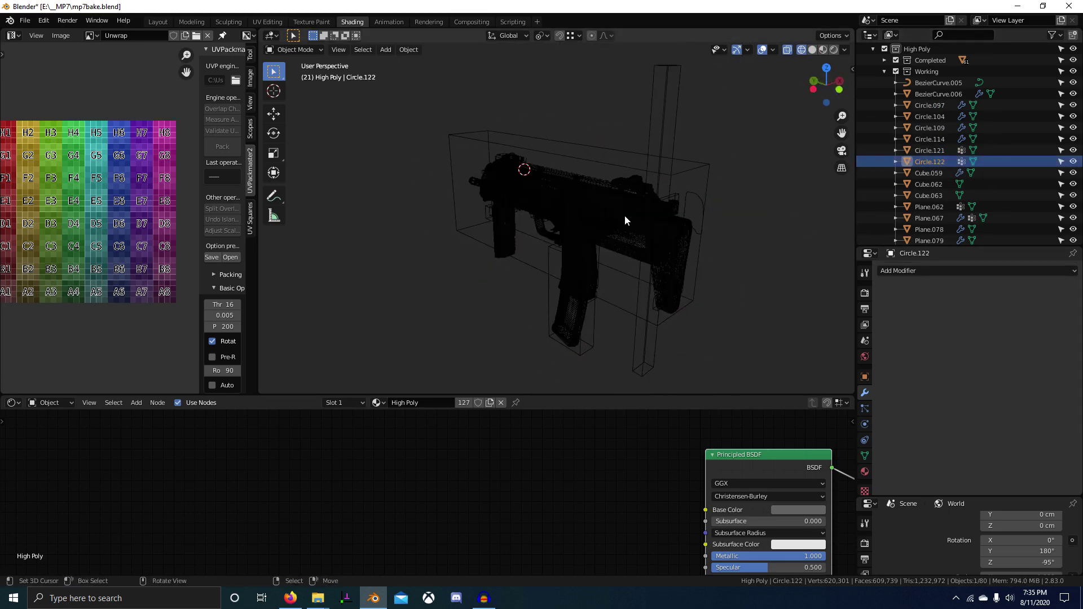
pyautogui.press('Up')
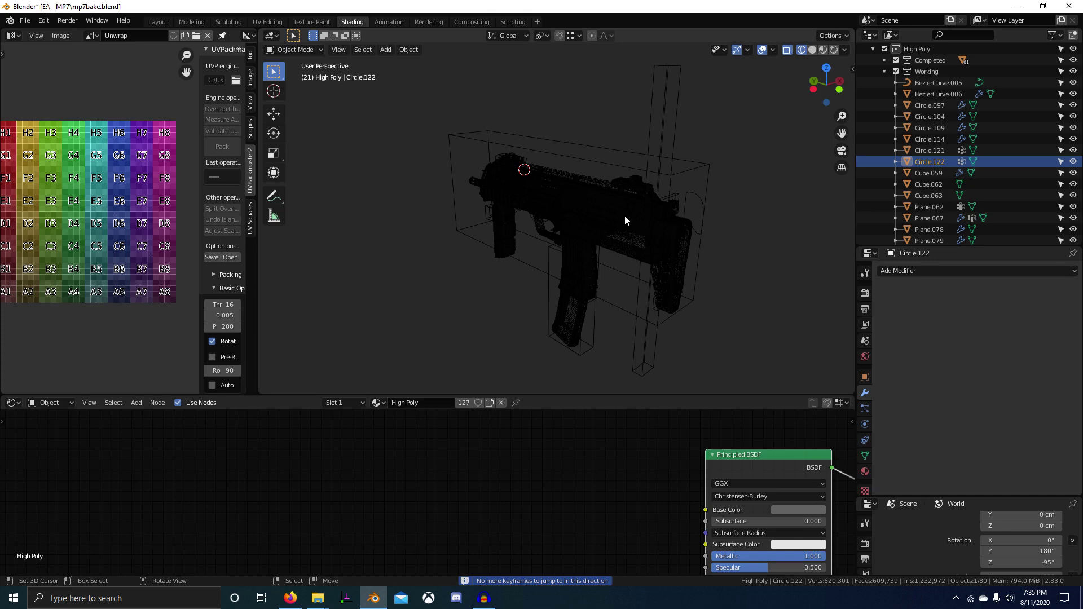
pyautogui.click(930, 173)
pyautogui.click(931, 184)
pyautogui.click(931, 196)
pyautogui.click(932, 205)
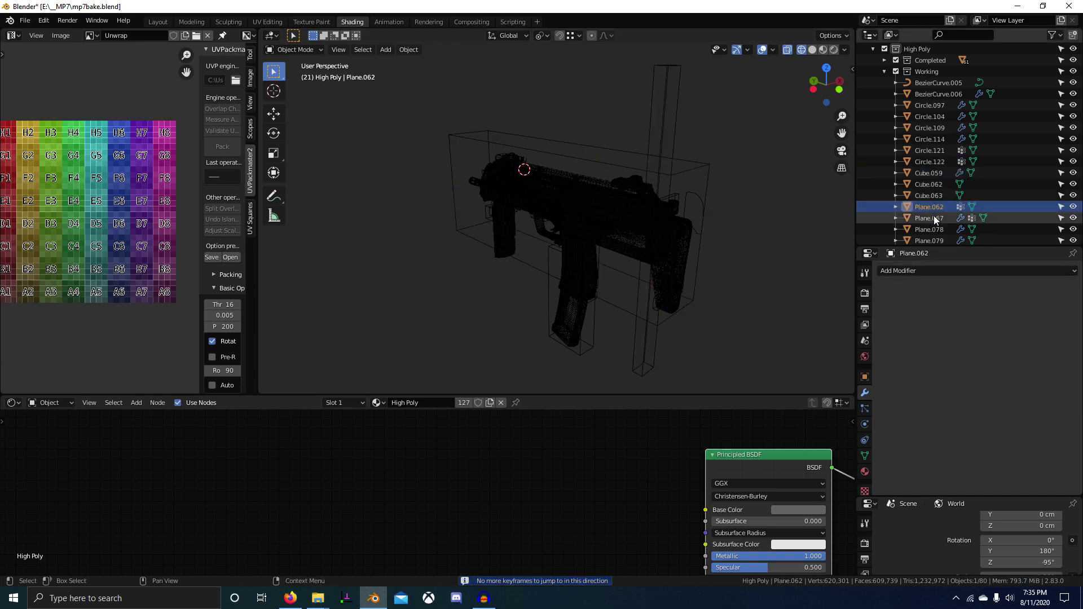
pyautogui.click(932, 217)
pyautogui.click(932, 228)
pyautogui.scroll(-2, 931, 220)
pyautogui.click(929, 195)
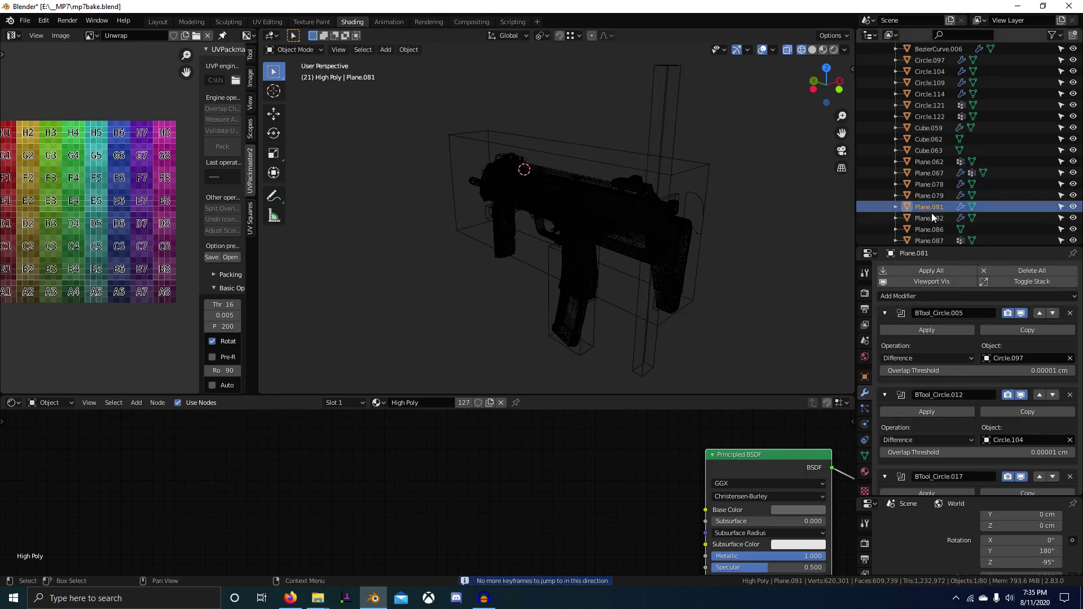
pyautogui.click(932, 207)
# - Try deleting the Working collection without its objects, and undo the deletion
pyautogui.scroll(3, 927, 192)
pyautogui.click(925, 94)
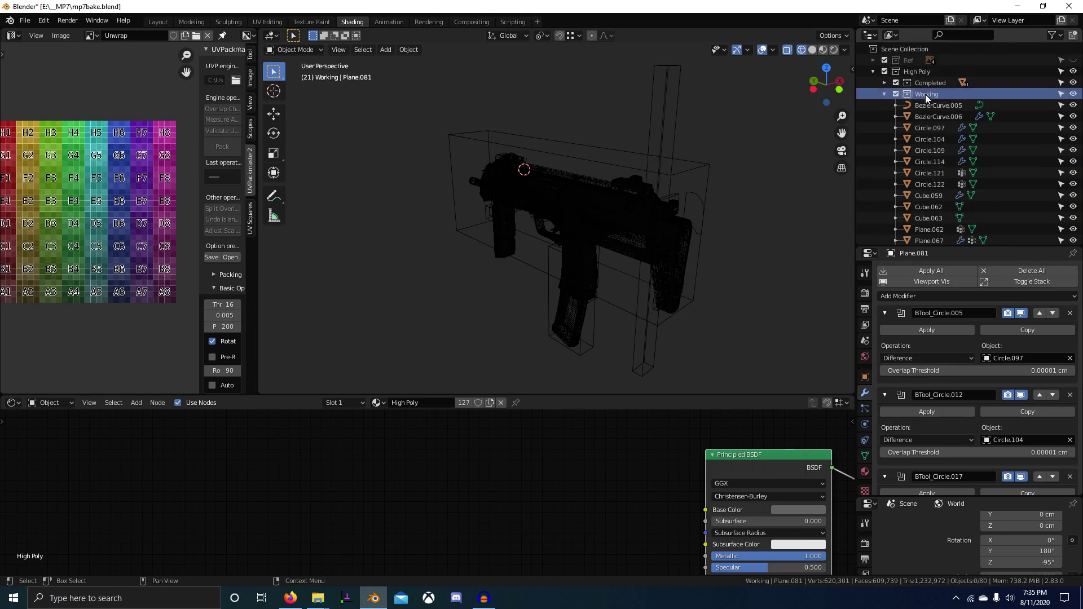
pyautogui.press('x')
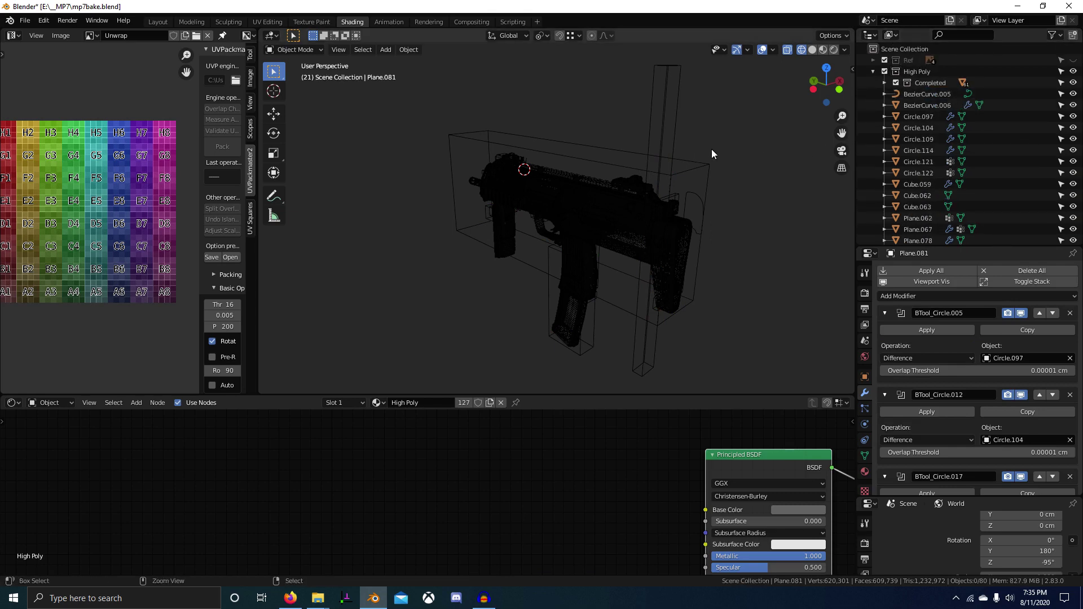
pyautogui.hotkey('ctrl', 'z')
# - Delete the High Poly group's Working collection together with all its objects
pyautogui.moveTo(663, 166); pyautogui.dragTo(621, 189, button='middle')
pyautogui.rightClick(930, 94)
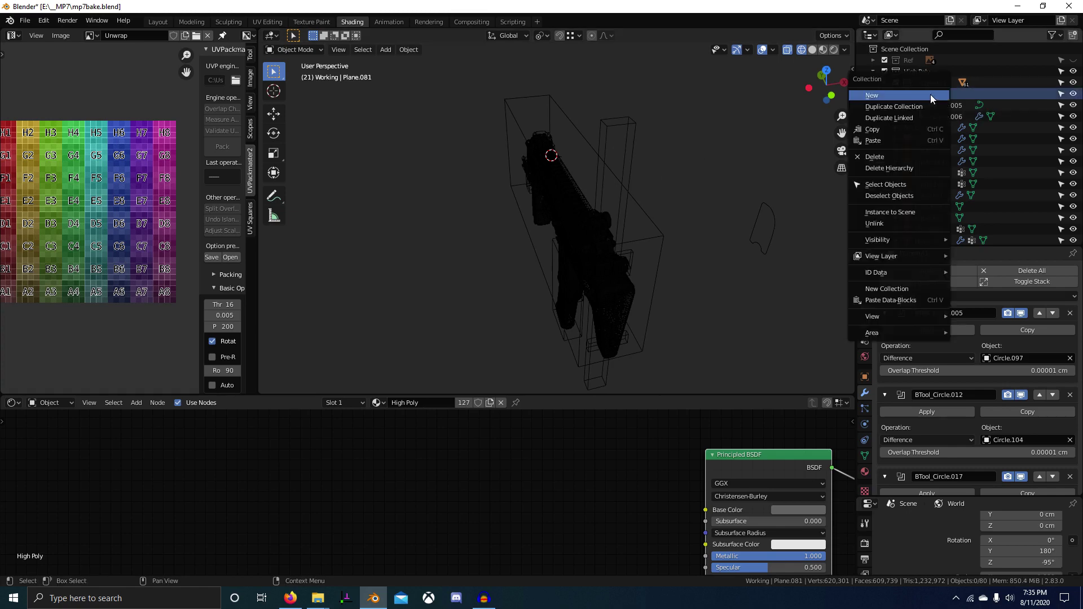
pyautogui.click(918, 168)
pyautogui.moveTo(821, 174); pyautogui.dragTo(637, 225, button='middle')
pyautogui.scroll(5, 583, 260)
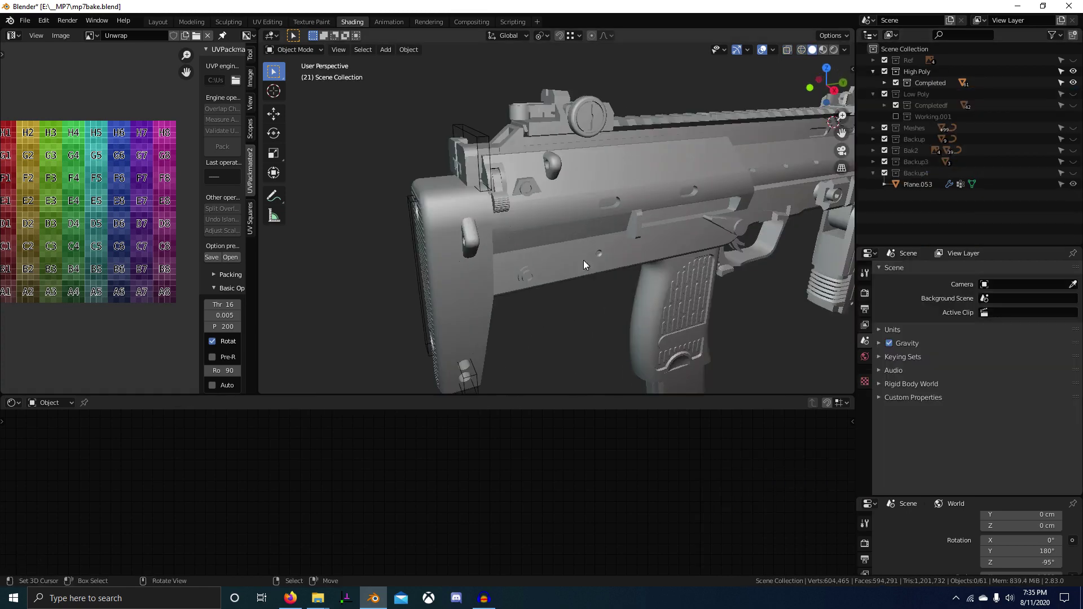
# - Delete the three leftover wireframe cutter objects around the rear of the receiver and the stock
pyautogui.moveTo(583, 259); pyautogui.dragTo(602, 246, button='middle')
pyautogui.rightClick(540, 196)
pyautogui.press('x')
pyautogui.click(540, 196)
pyautogui.scroll(-4, 610, 253)
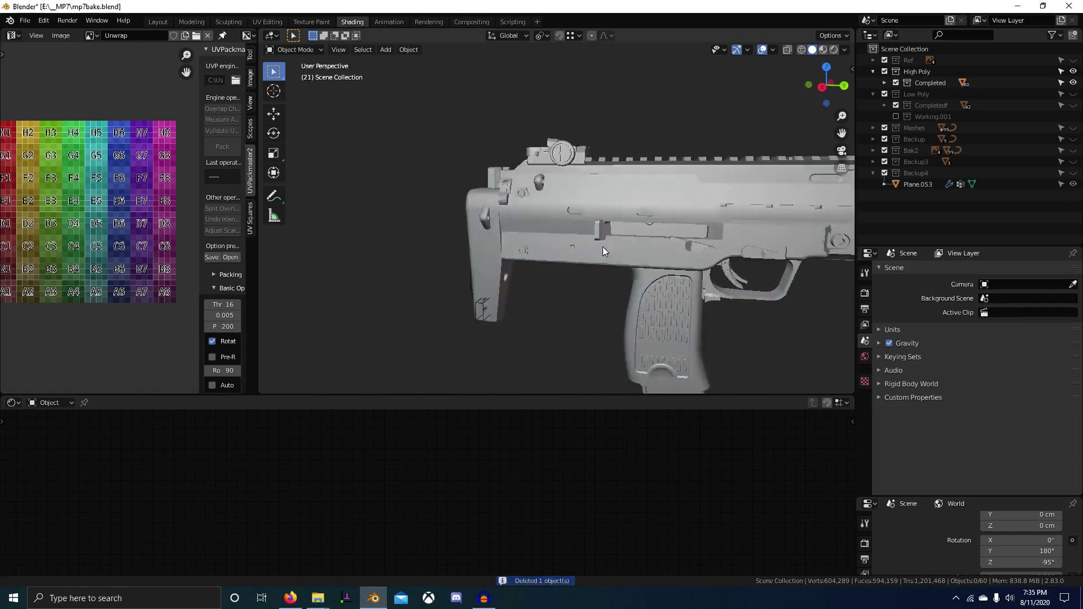
pyautogui.scroll(4, 510, 304)
pyautogui.rightClick(543, 280)
pyautogui.press('x')
pyautogui.click(499, 281)
pyautogui.moveTo(503, 265); pyautogui.dragTo(573, 201, button='middle')
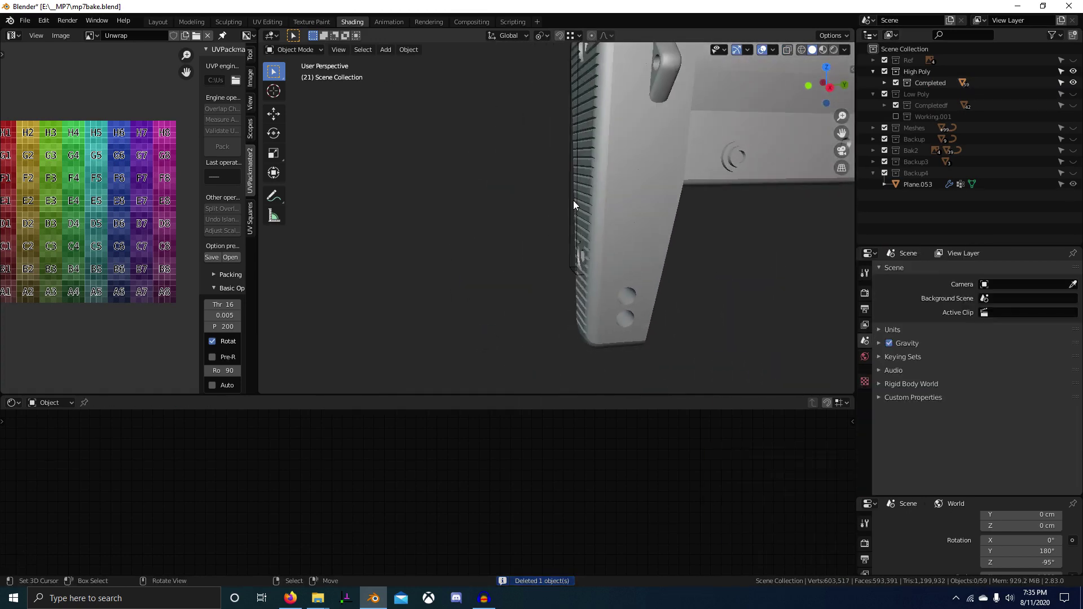
pyautogui.click(570, 194)
pyautogui.press('x')
pyautogui.click(569, 194)
# - Inspect the high poly gun from several sides for remaining leftover objects
pyautogui.scroll(-5, 584, 303)
pyautogui.moveTo(584, 304); pyautogui.dragTo(544, 255, button='middle')
pyautogui.scroll(3, 675, 250)
pyautogui.moveTo(638, 235); pyautogui.dragTo(592, 268, button='middle')
pyautogui.scroll(-3, 591, 267)
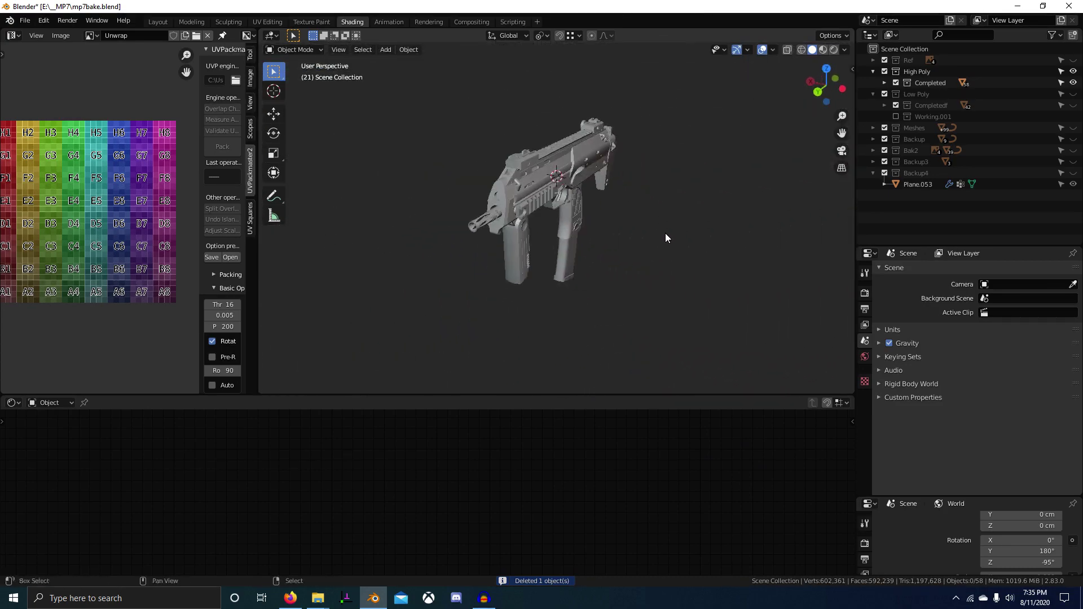
pyautogui.scroll(4, 665, 232)
pyautogui.moveTo(665, 232); pyautogui.dragTo(740, 149, button='middle')
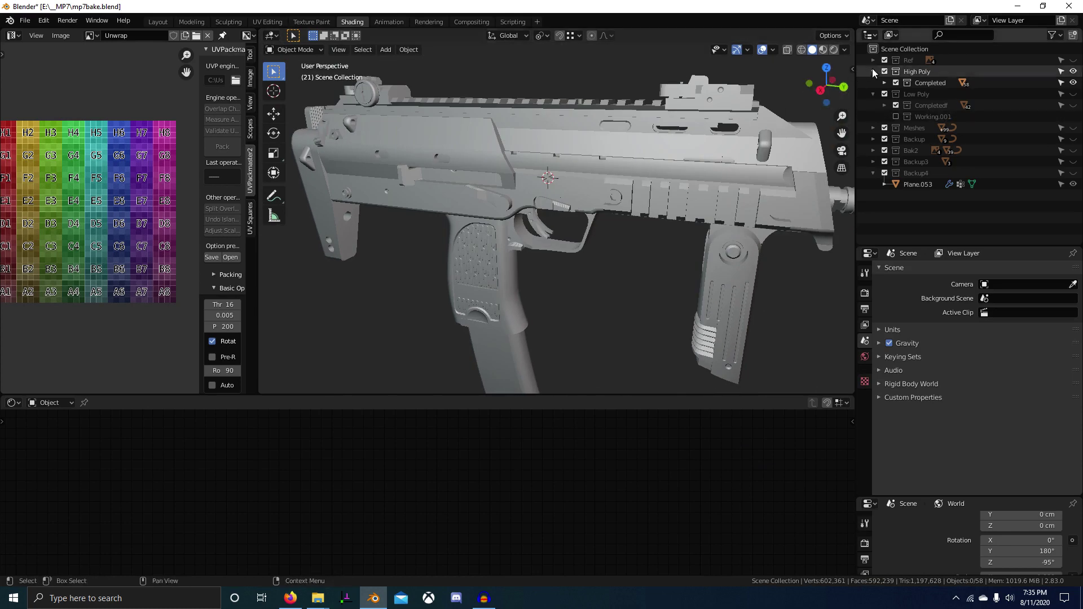
# - Show only the Low Poly collection and select the long thin strip along the receiver's side
pyautogui.press('3')
pyautogui.scroll(-2, 694, 164)
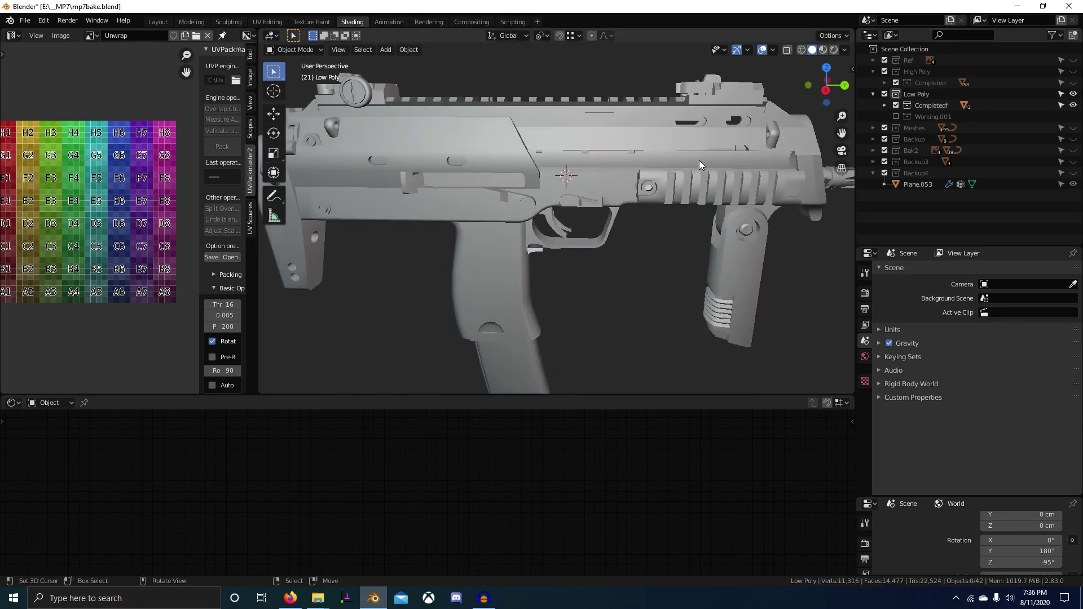
pyautogui.click(699, 161)
pyautogui.scroll(-2, 698, 192)
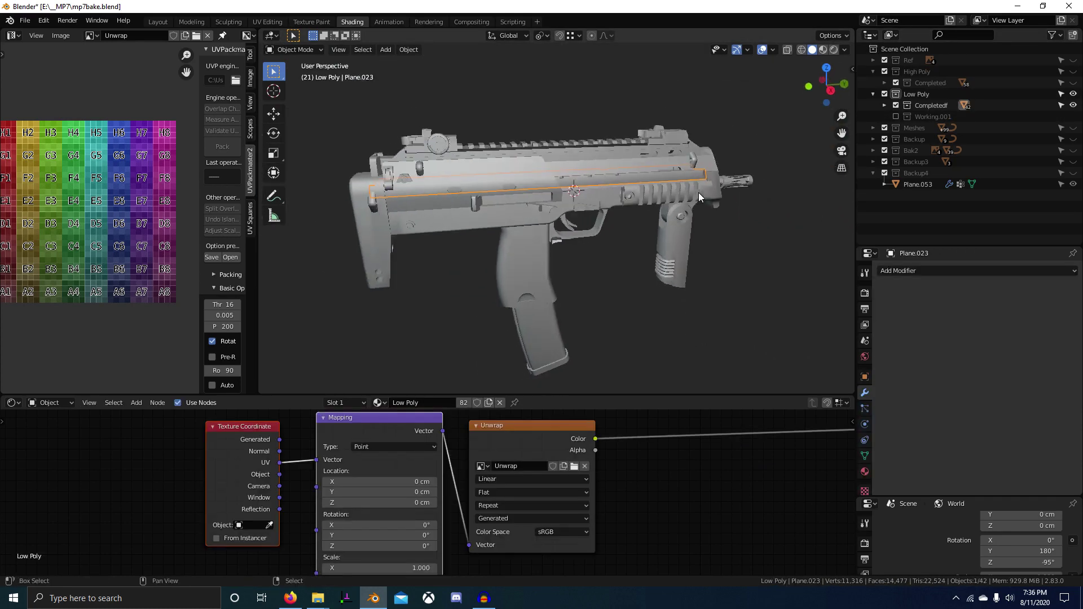
# - Isolate and delete Low Poly's Working.001 collection with its objects, and re-enable the completed low poly subcollection
pyautogui.keyDown('ctrl'); pyautogui.click(894, 117); pyautogui.keyUp('ctrl')
pyautogui.moveTo(835, 146); pyautogui.dragTo(676, 237, button='middle')
pyautogui.rightClick(930, 114)
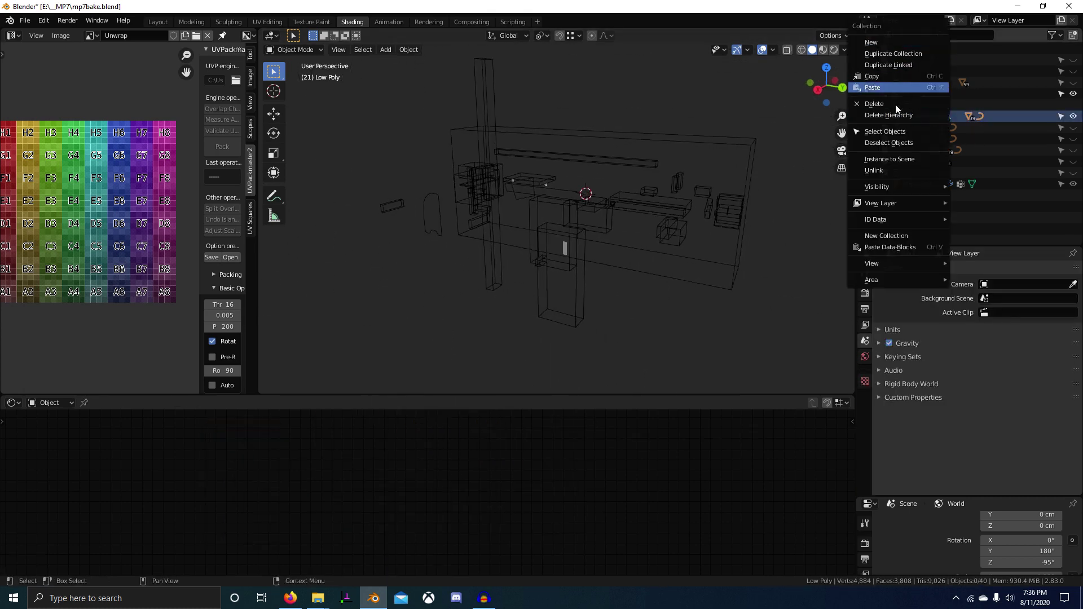
pyautogui.click(892, 113)
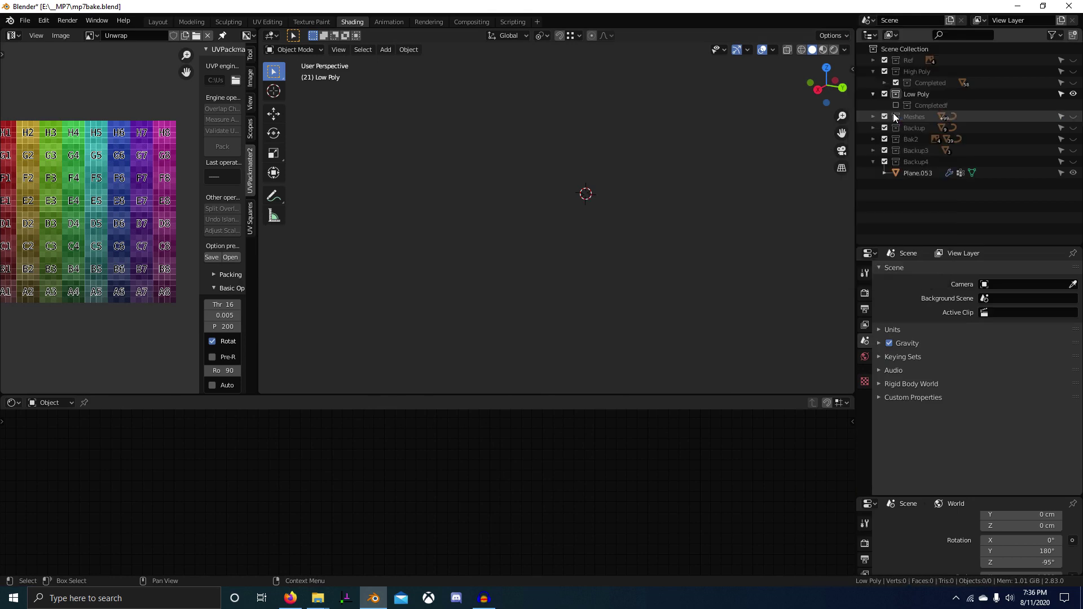
pyautogui.click(896, 105)
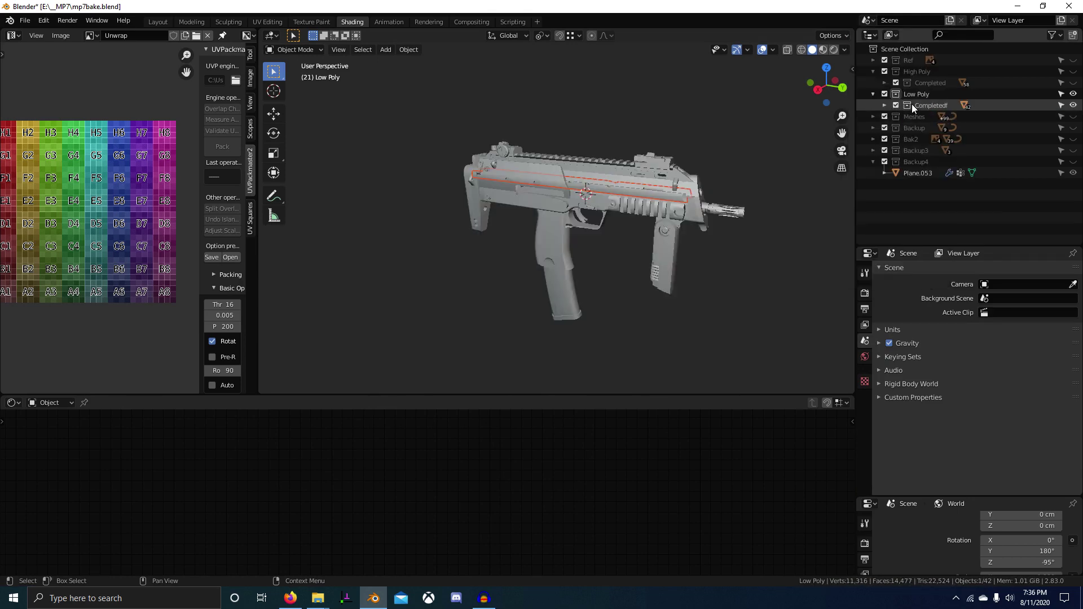
pyautogui.click(885, 106)
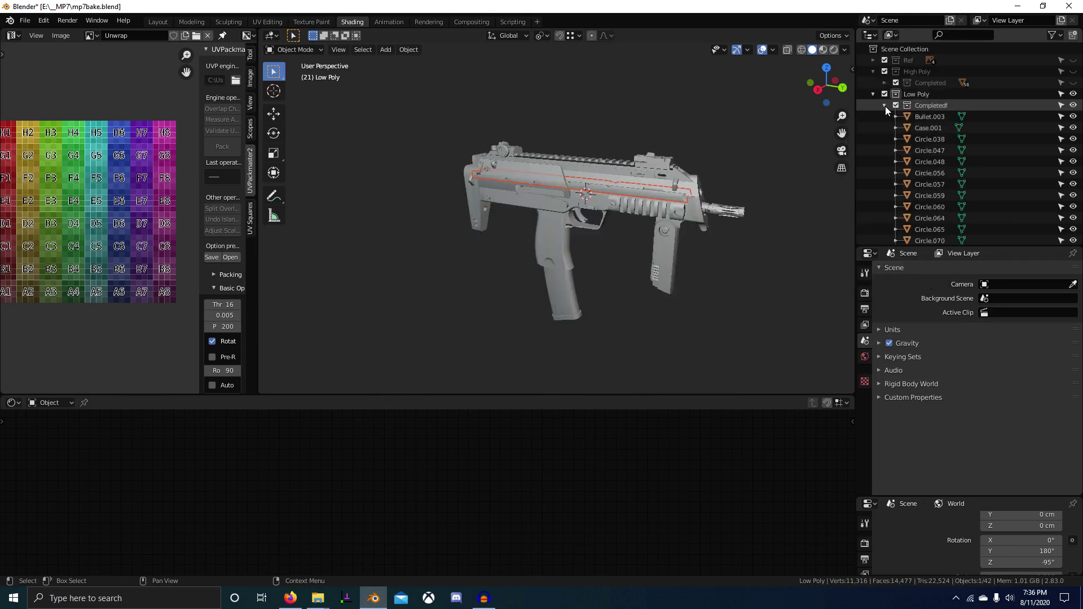
pyautogui.click(885, 106)
# - Delete the Meshes, Backup, Bak2, Backup3 and Backup4 collections together with their objects
pyautogui.click(912, 116)
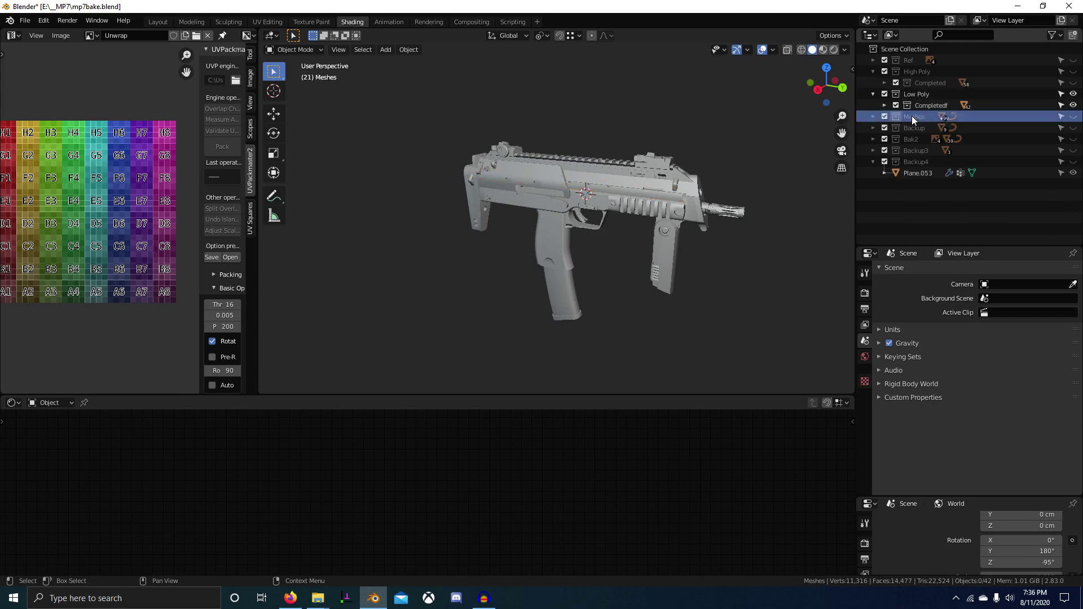
pyautogui.rightClick(911, 117)
pyautogui.click(913, 117)
pyautogui.rightClick(915, 118)
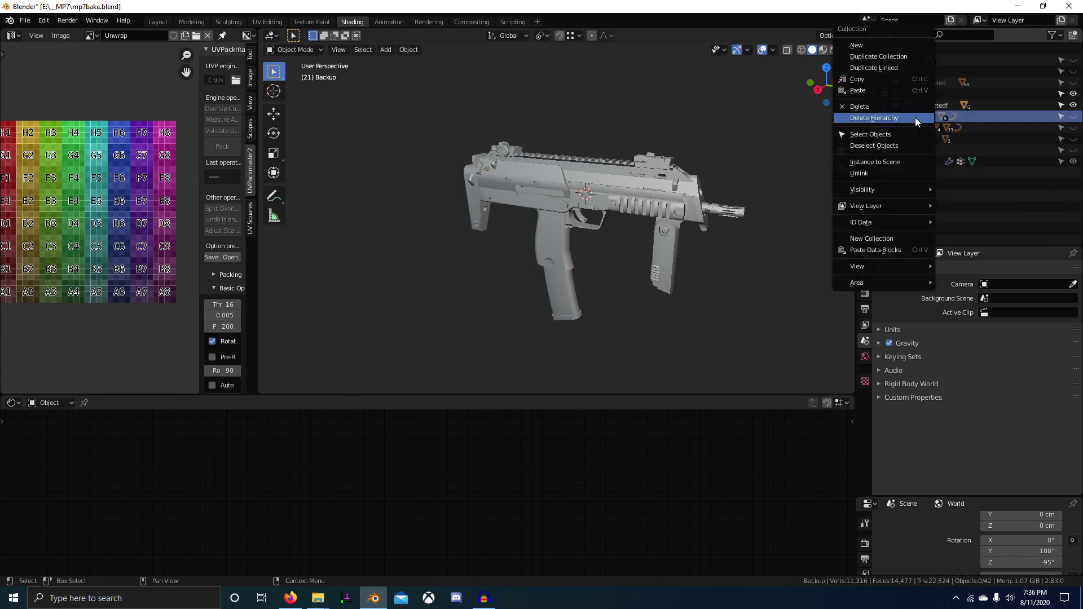
pyautogui.click(915, 118)
pyautogui.rightClick(915, 117)
pyautogui.click(915, 118)
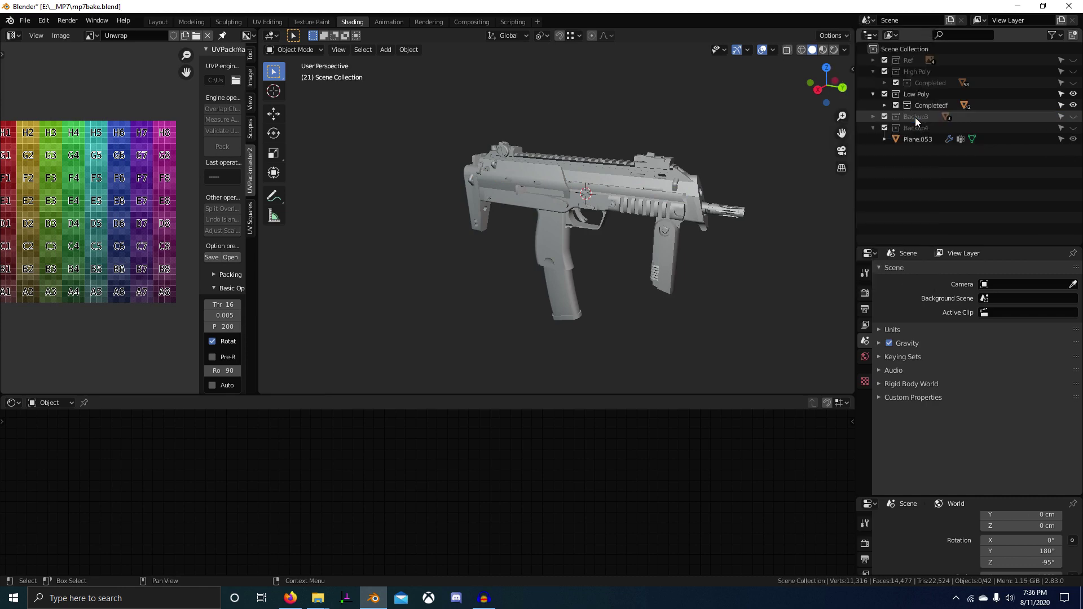
pyautogui.rightClick(915, 118)
pyautogui.click(915, 118)
pyautogui.rightClick(915, 117)
pyautogui.click(914, 118)
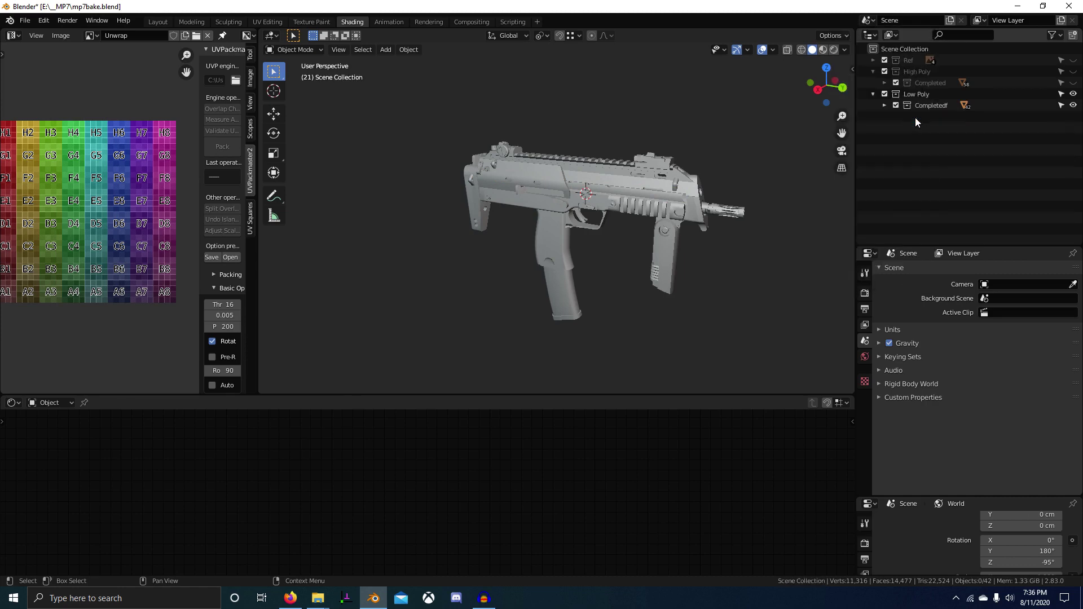
# - Delete the Ref collection together with its reference objects
pyautogui.rightClick(904, 61)
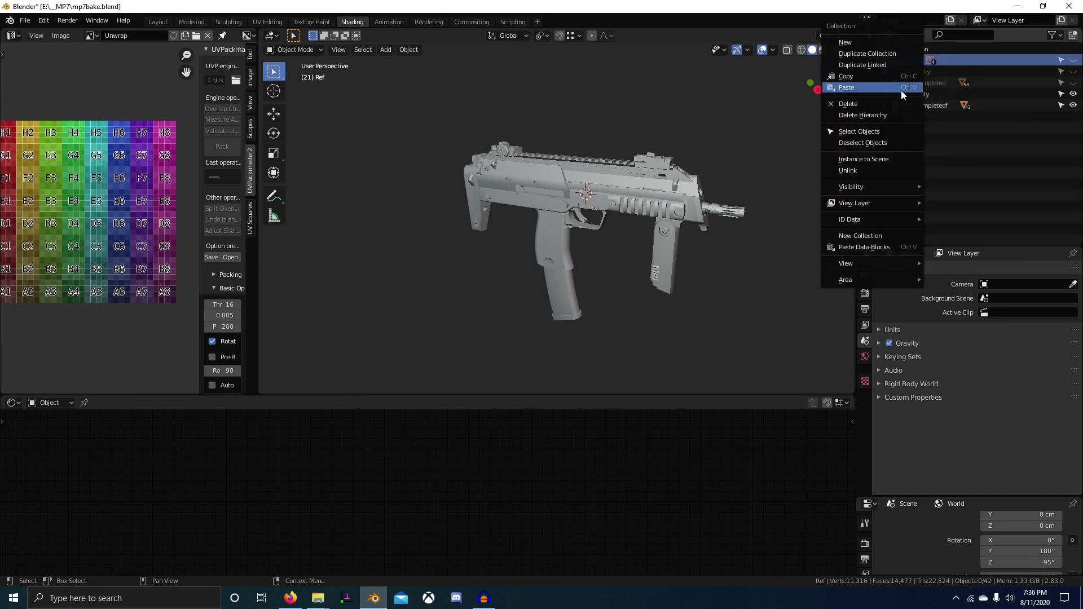
pyautogui.click(878, 100)
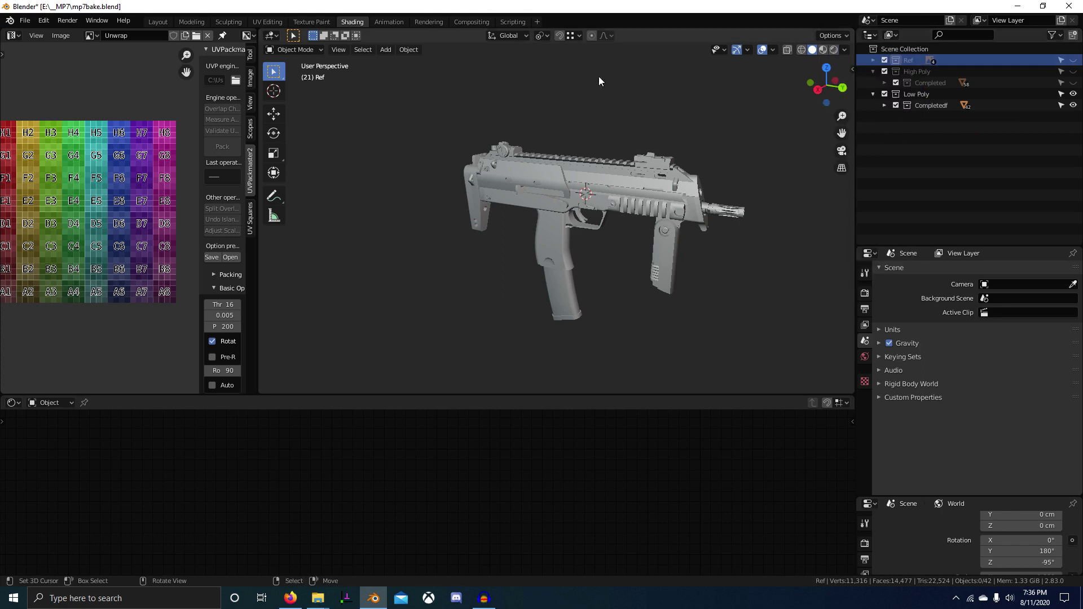
pyautogui.click(873, 60)
pyautogui.click(873, 61)
pyautogui.rightClick(904, 59)
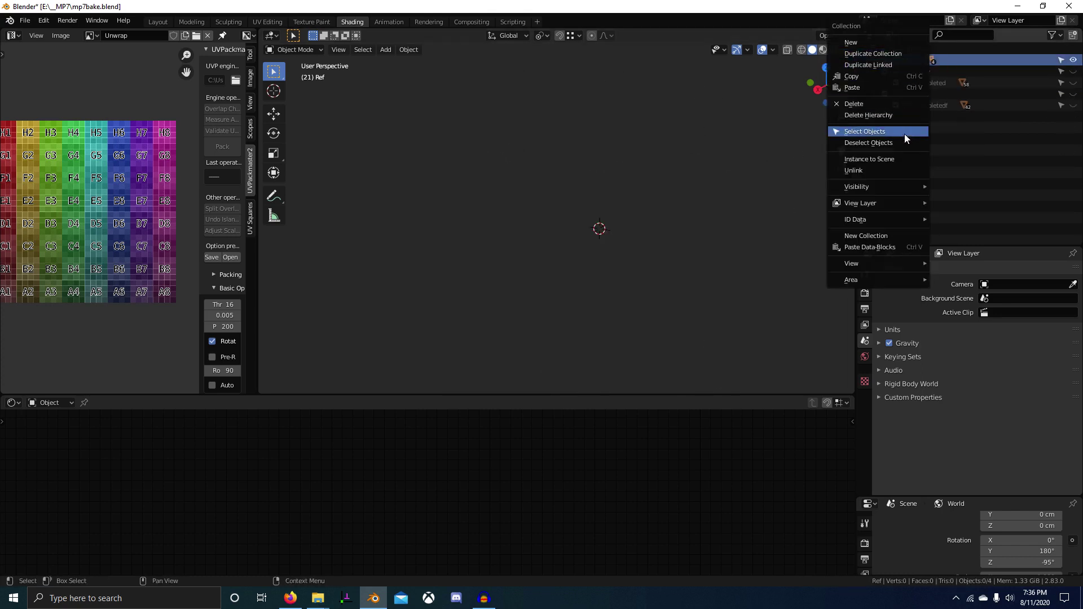
pyautogui.click(876, 114)
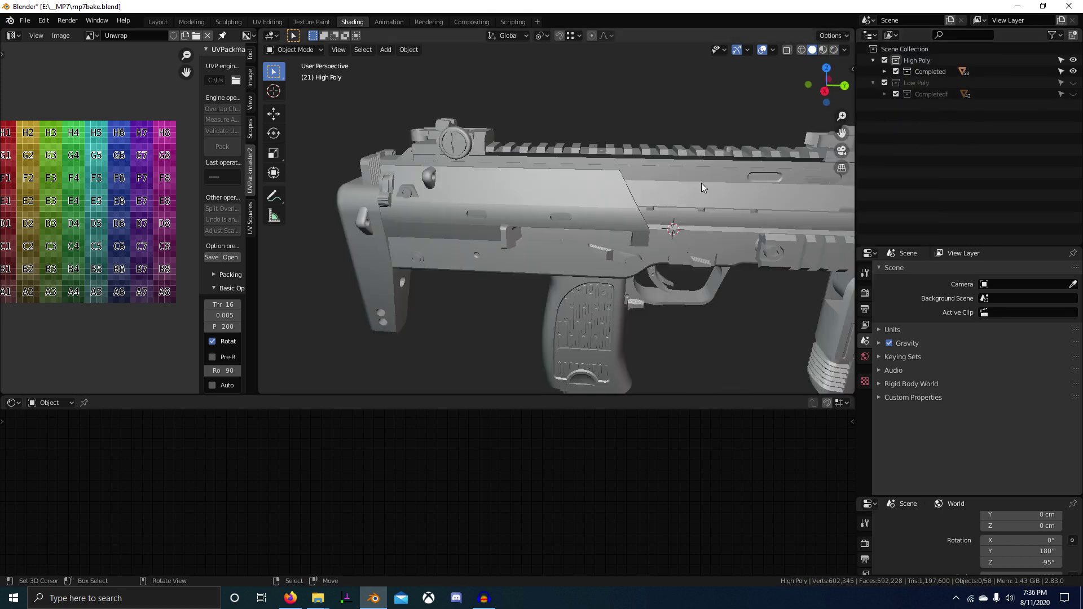
# - Remove the completed subcollections of High Poly and Low Poly, keeping their objects directly in the parent collections
pyautogui.click(884, 71)
pyautogui.click(928, 72)
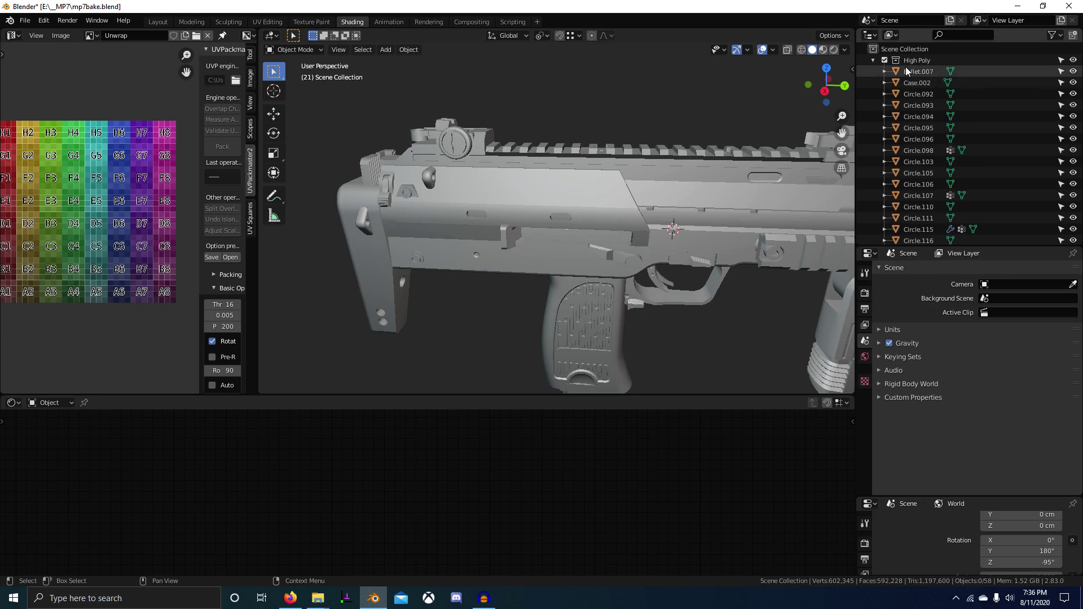
pyautogui.click(872, 60)
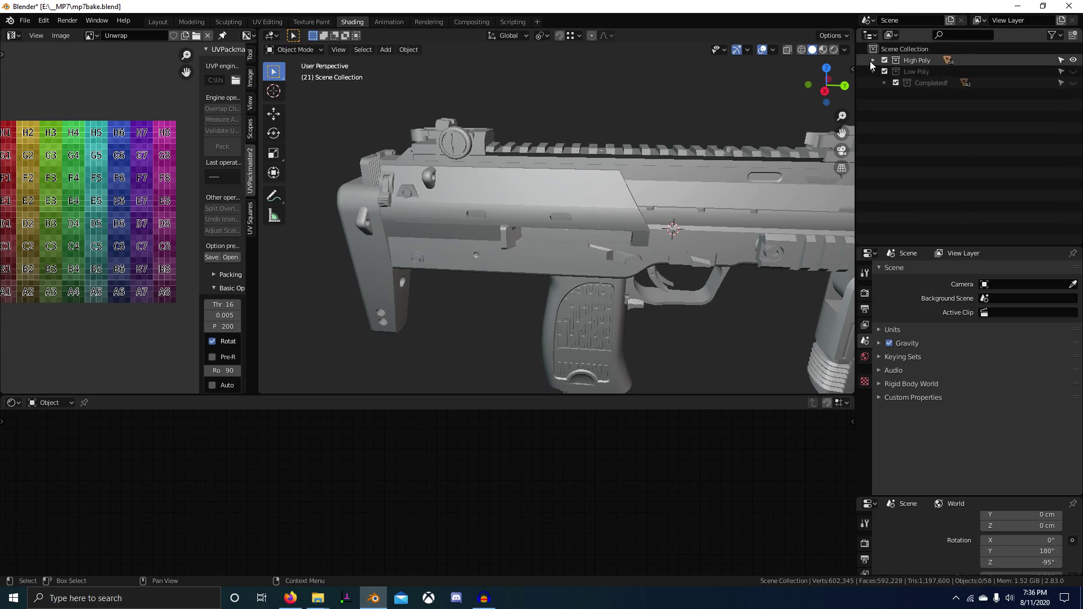
pyautogui.click(908, 81)
pyautogui.press('x')
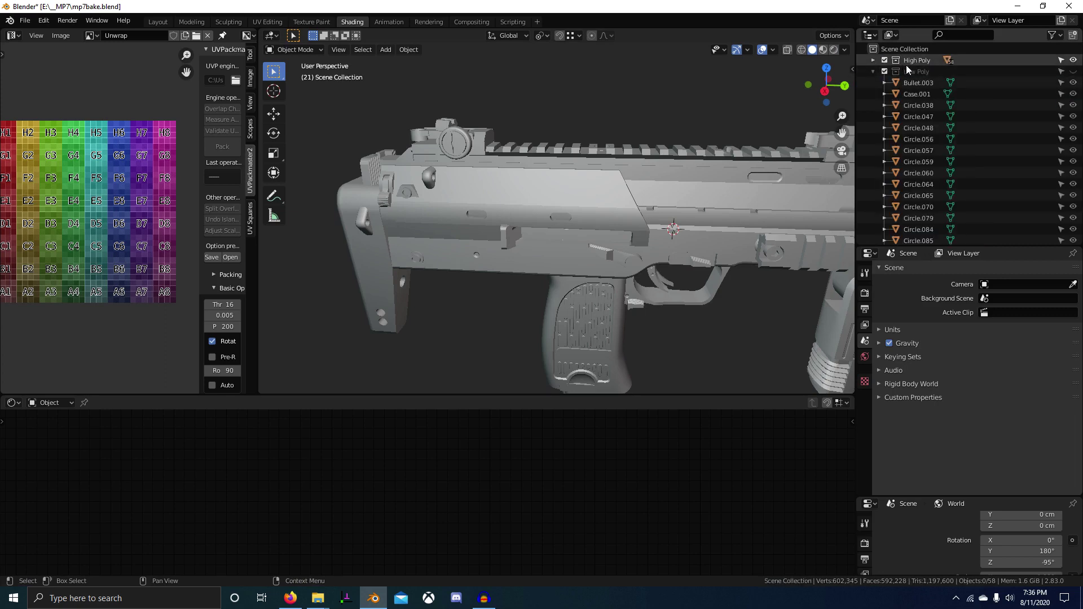
pyautogui.click(872, 72)
# - Examine the high poly gun from several angles and select the rear sight part Circle.133
pyautogui.scroll(-3, 714, 146)
pyautogui.moveTo(713, 149); pyautogui.dragTo(669, 181, button='middle')
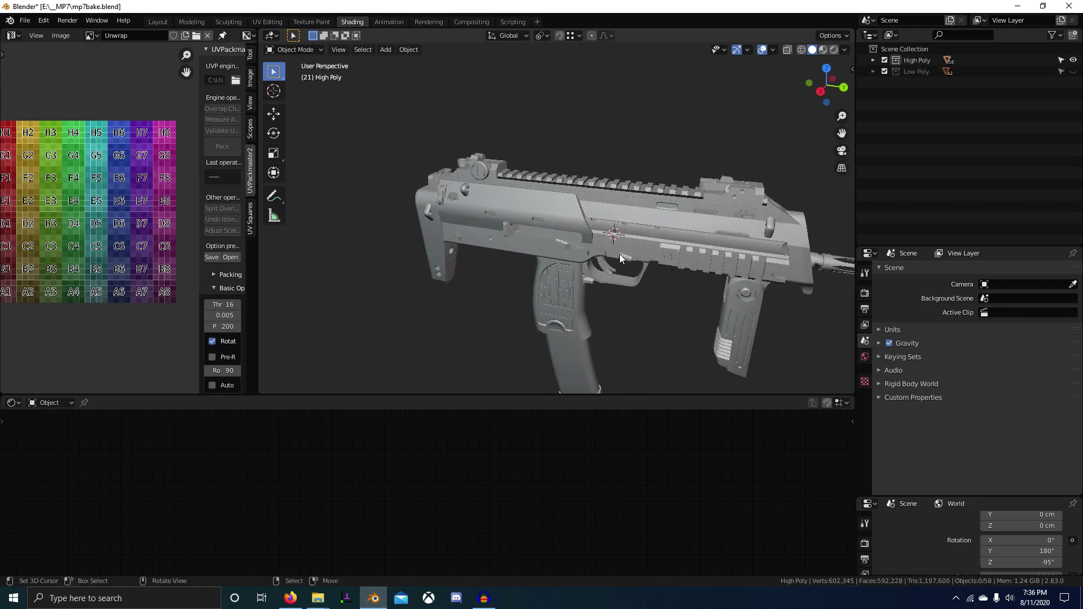
pyautogui.moveTo(592, 257); pyautogui.dragTo(662, 255, button='middle')
pyautogui.scroll(3, 662, 255)
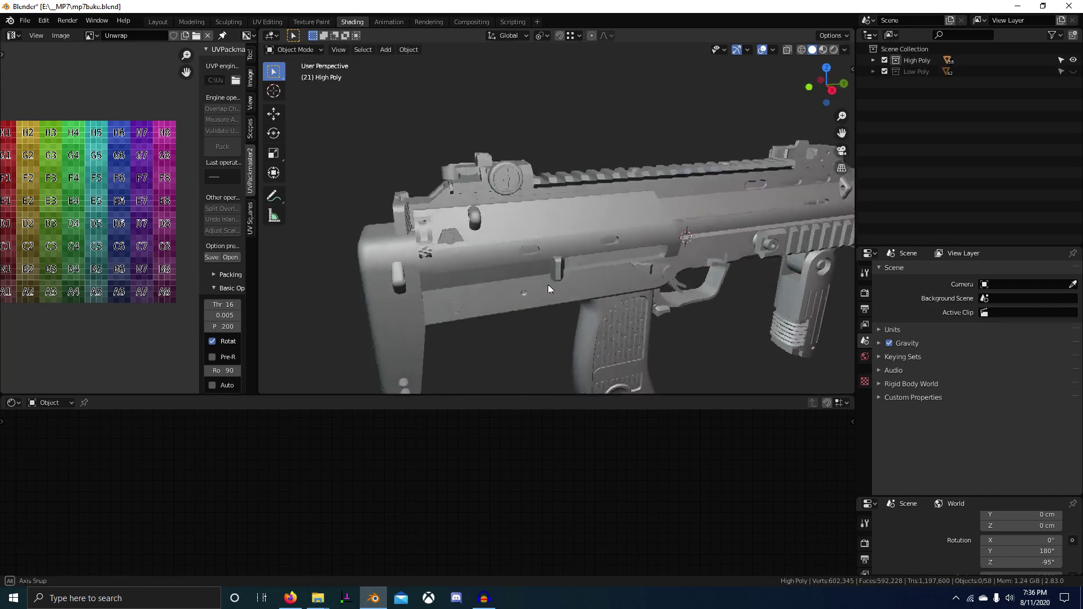
pyautogui.moveTo(547, 285); pyautogui.dragTo(667, 347, button='middle')
pyautogui.scroll(-3, 628, 344)
pyautogui.scroll(4, 663, 303)
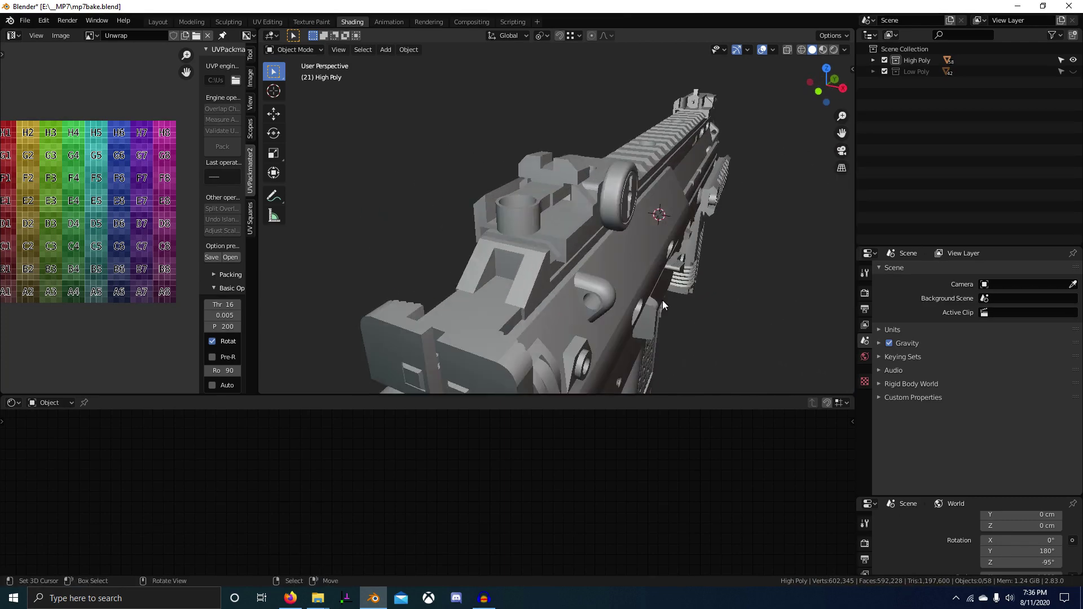
pyautogui.rightClick(576, 158)
pyautogui.scroll(-4, 642, 259)
pyautogui.moveTo(643, 263); pyautogui.dragTo(587, 256, button='middle')
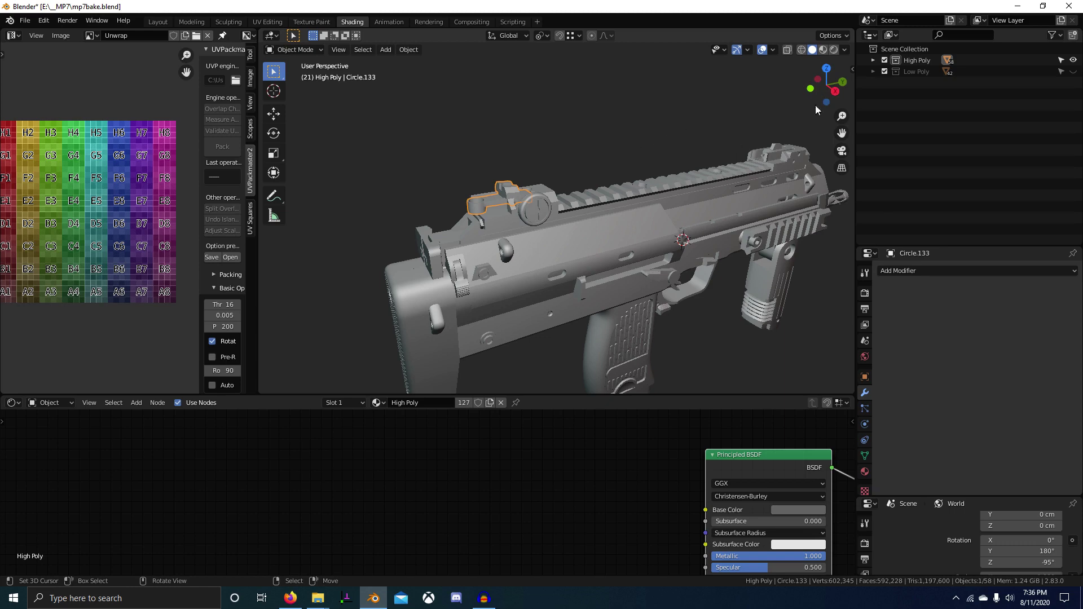
# - Create a new collection inside High Poly and name it Sight_High
pyautogui.click(872, 61)
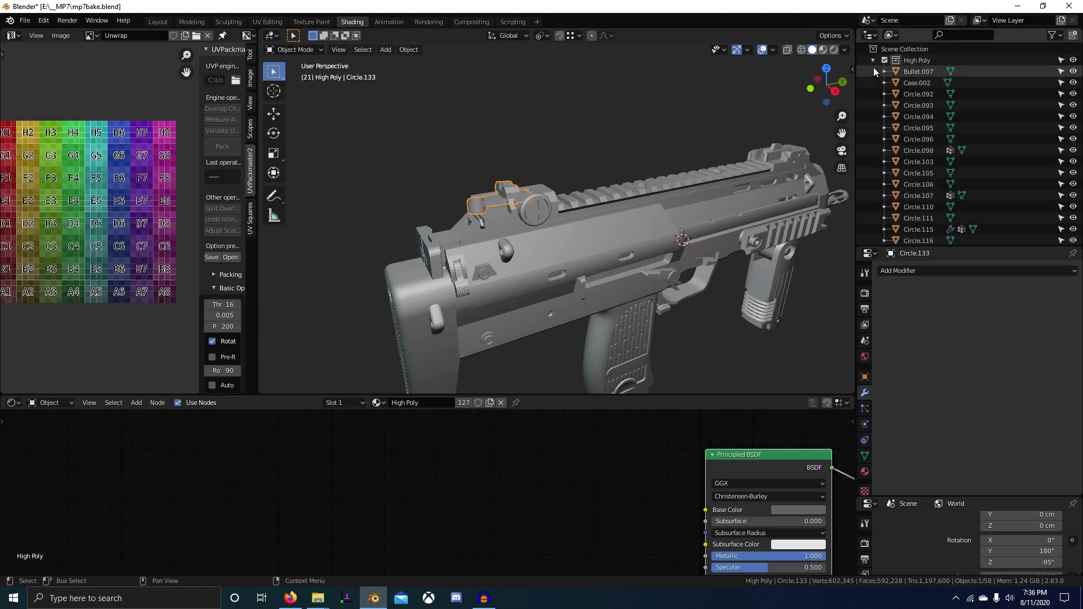
pyautogui.rightClick(919, 60)
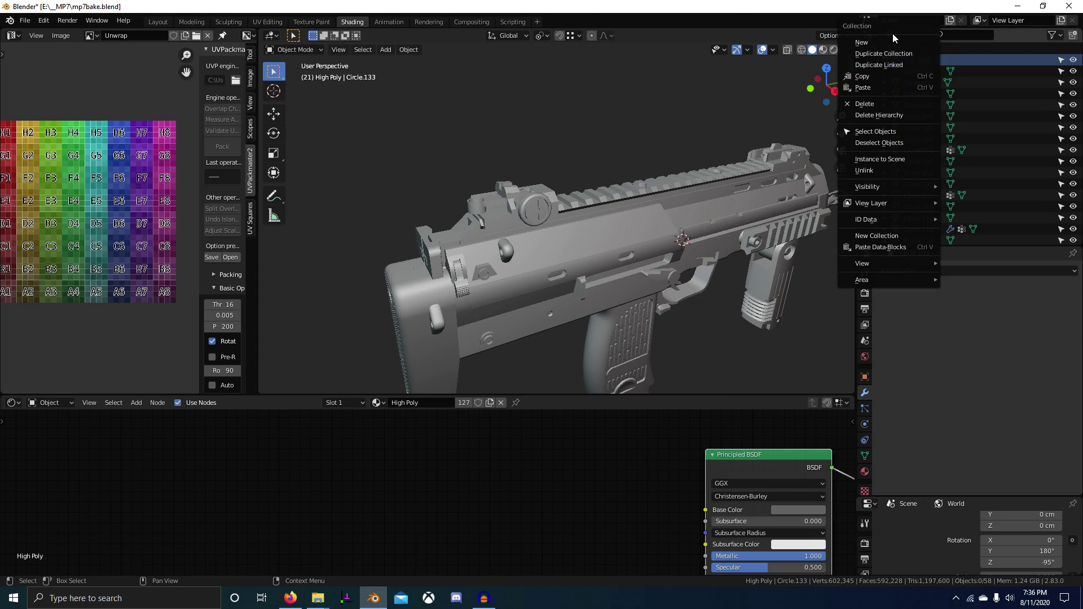
pyautogui.click(891, 41)
pyautogui.doubleClick(930, 71)
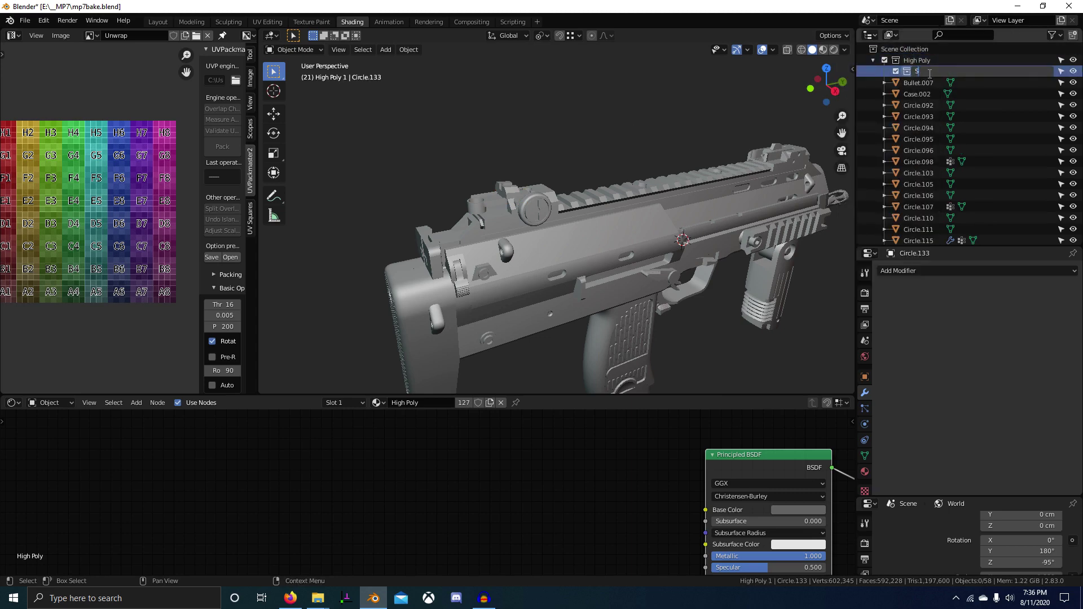
pyautogui.write('Sight_High')
pyautogui.press('Return')
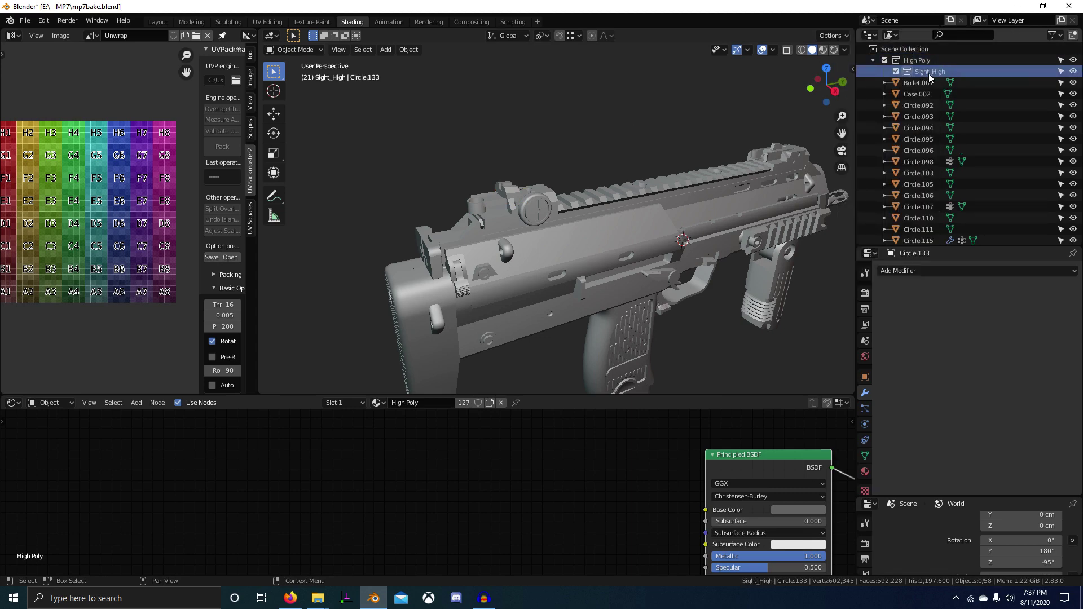
# - Create a new collection inside Low Poly and name it Sights_Low
pyautogui.click(873, 60)
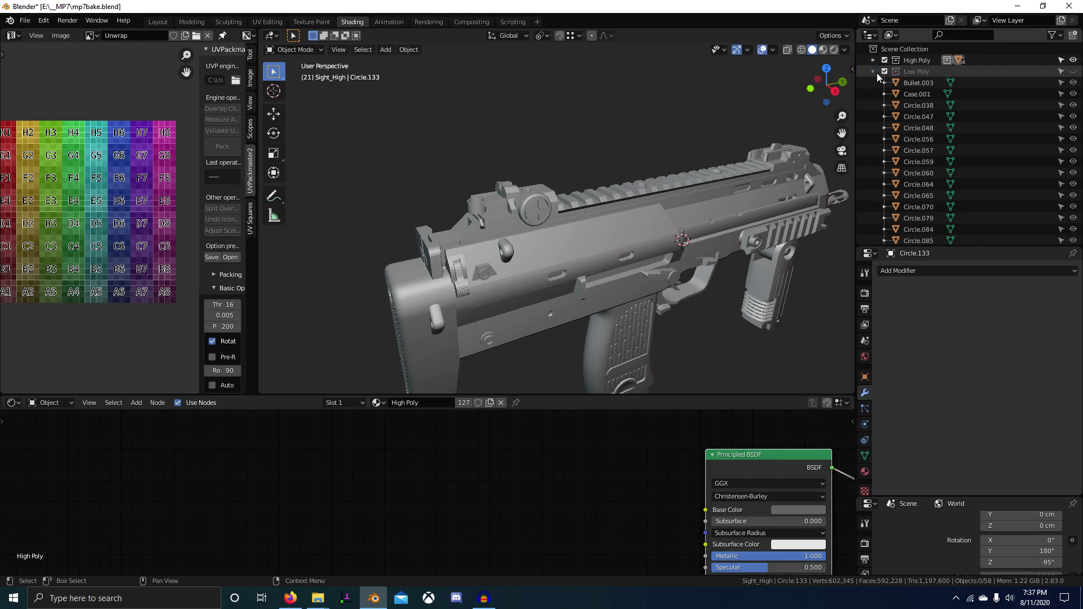
pyautogui.rightClick(911, 71)
pyautogui.click(900, 72)
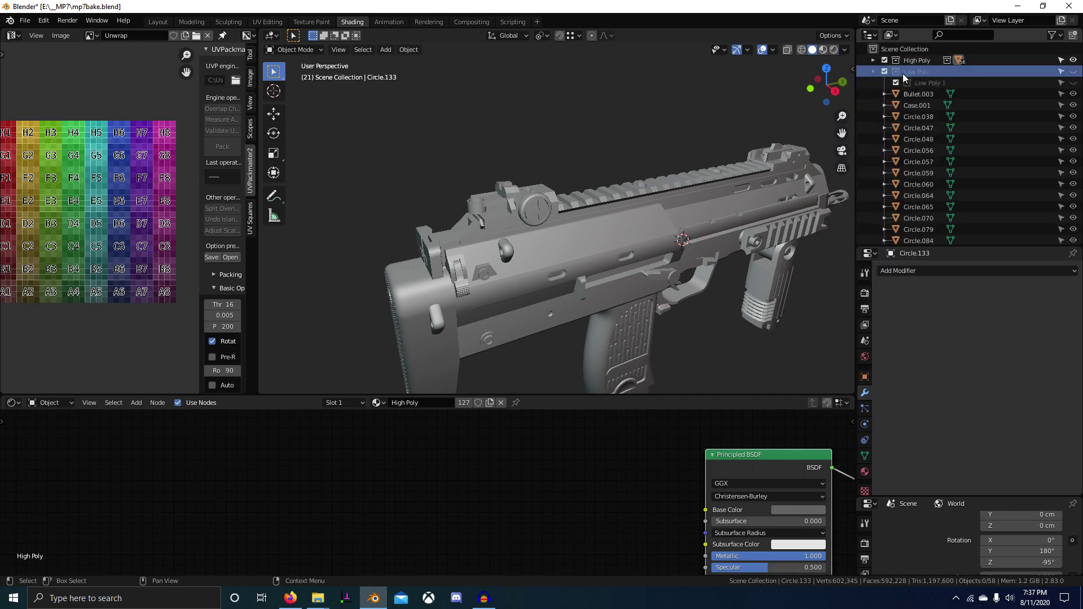
pyautogui.doubleClick(932, 83)
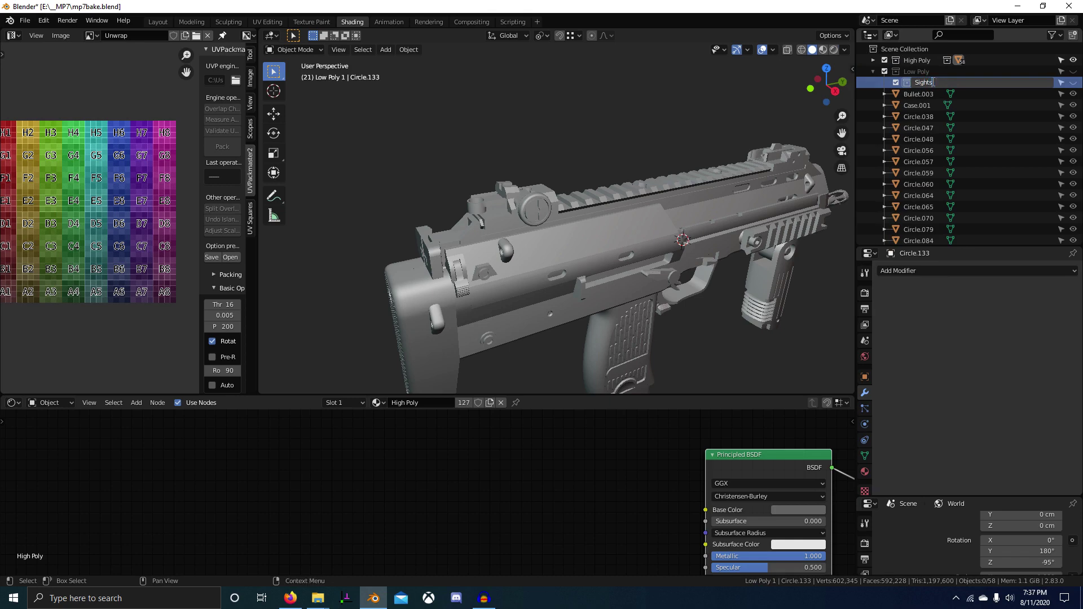
pyautogui.write('Sights_Low')
pyautogui.press('Return')
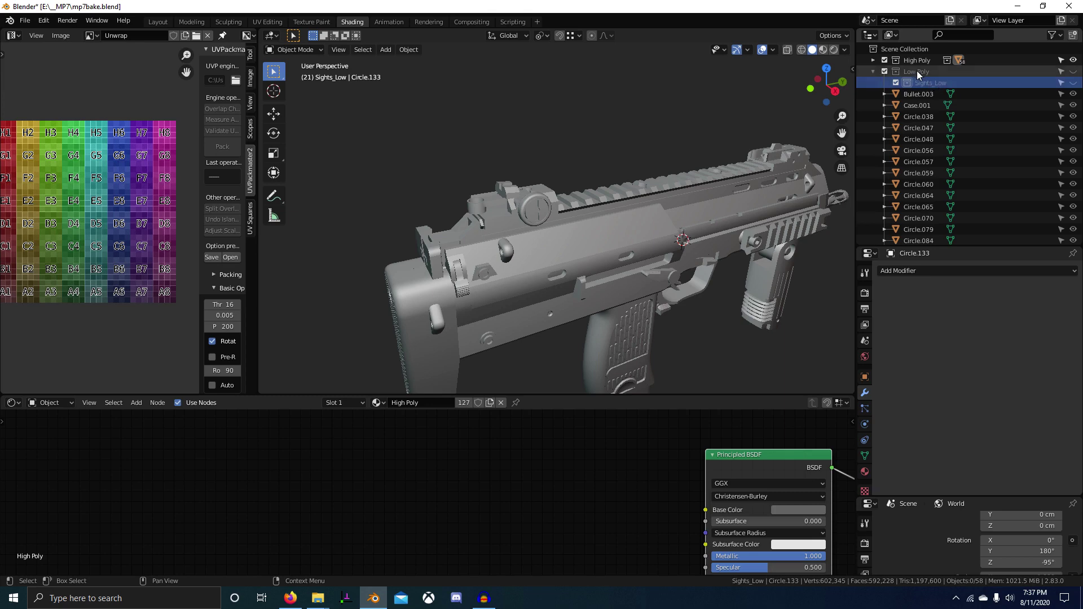
# - Create one new subcollection inside Low Poly and another inside High Poly
pyautogui.rightClick(920, 71)
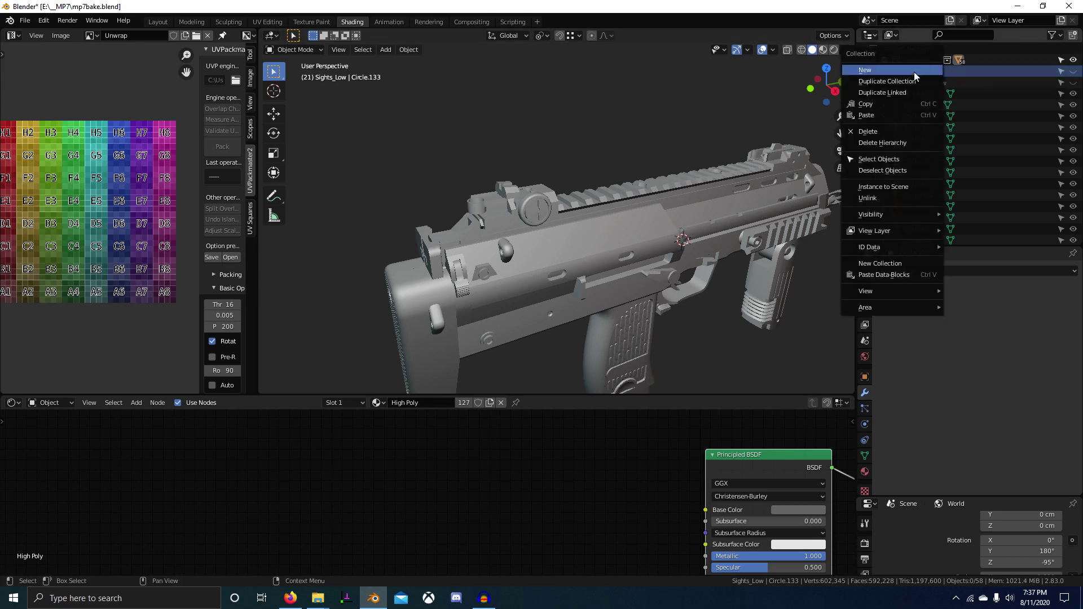
pyautogui.click(913, 72)
pyautogui.rightClick(920, 59)
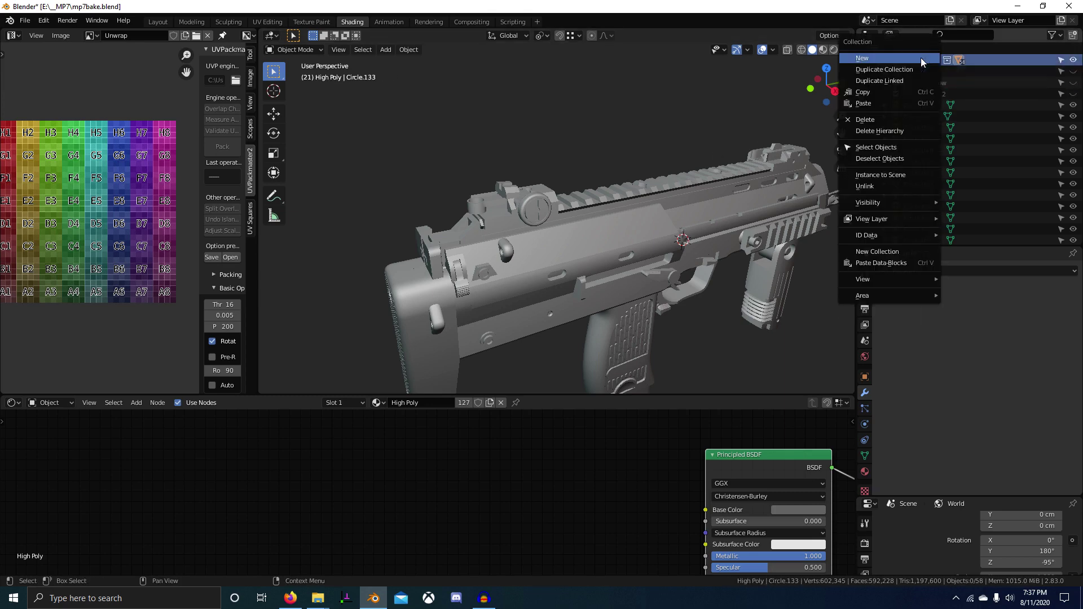
pyautogui.click(921, 60)
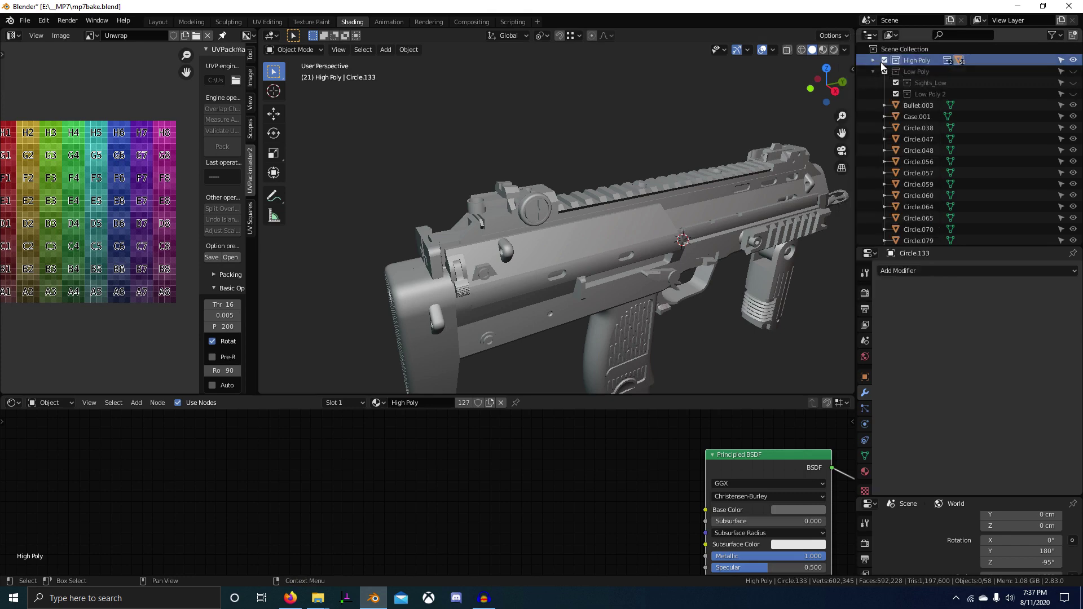
# - Select all visible high poly objects and move them into the High Poly 2 collection
pyautogui.click(884, 60)
pyautogui.click(885, 60)
pyautogui.scroll(4, 628, 110)
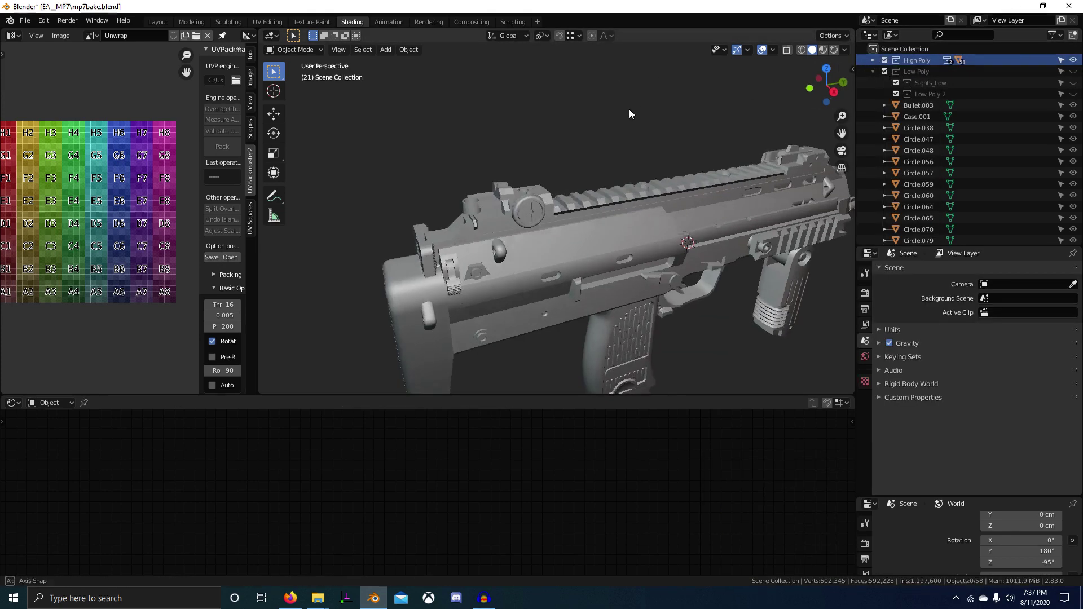
pyautogui.press('a')
pyautogui.press('m')
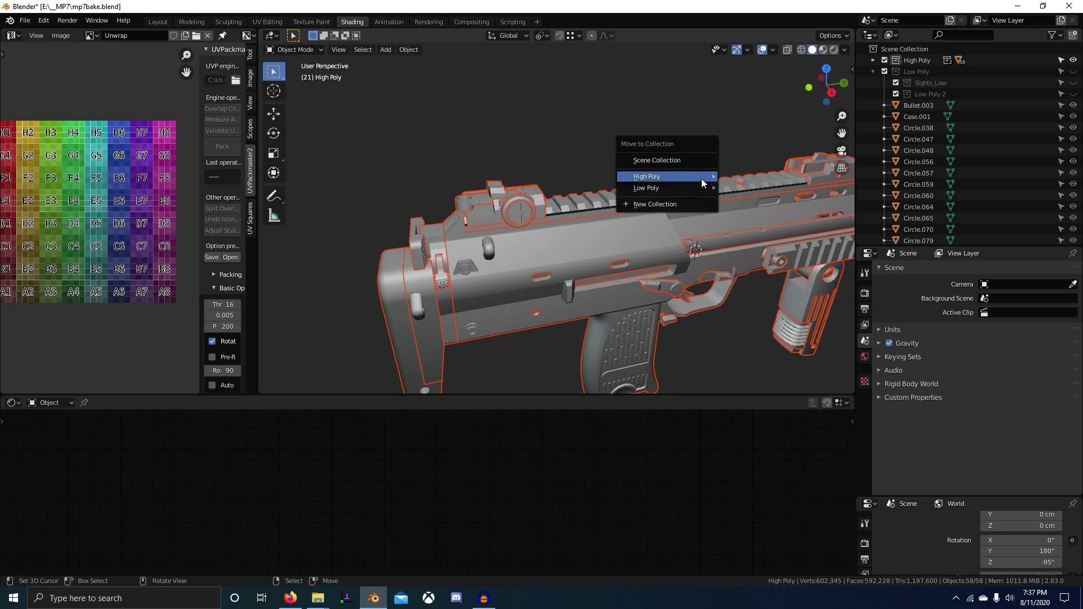
pyautogui.moveTo(701, 178)
pyautogui.click(760, 202)
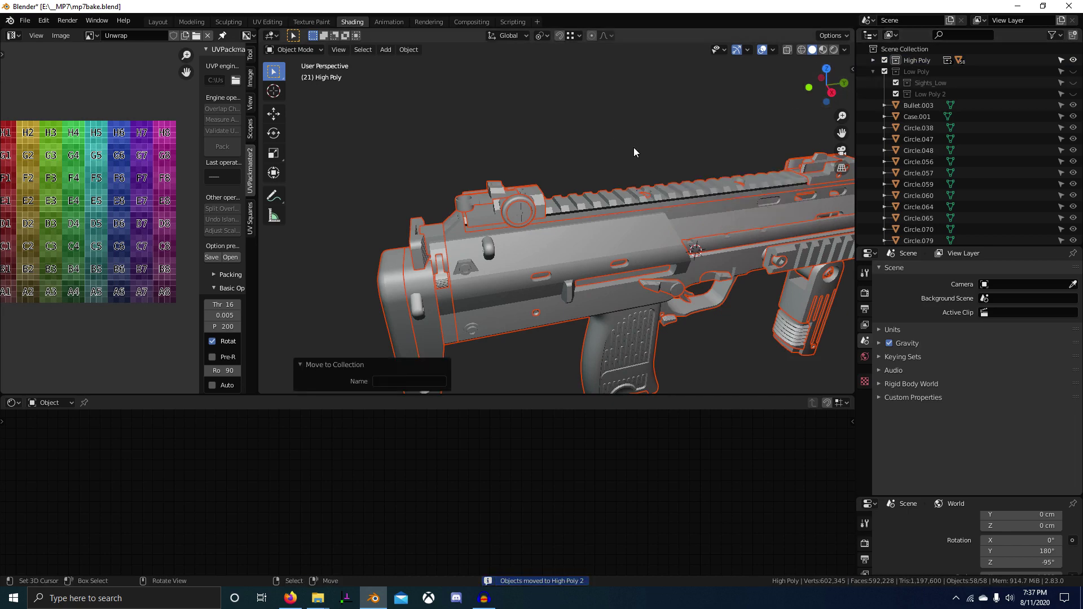
# - Show only the Low Poly collection, select all its objects and move them into Low Poly 2
pyautogui.press('2')
pyautogui.rightClick(661, 244)
pyautogui.press('a')
pyautogui.press('m')
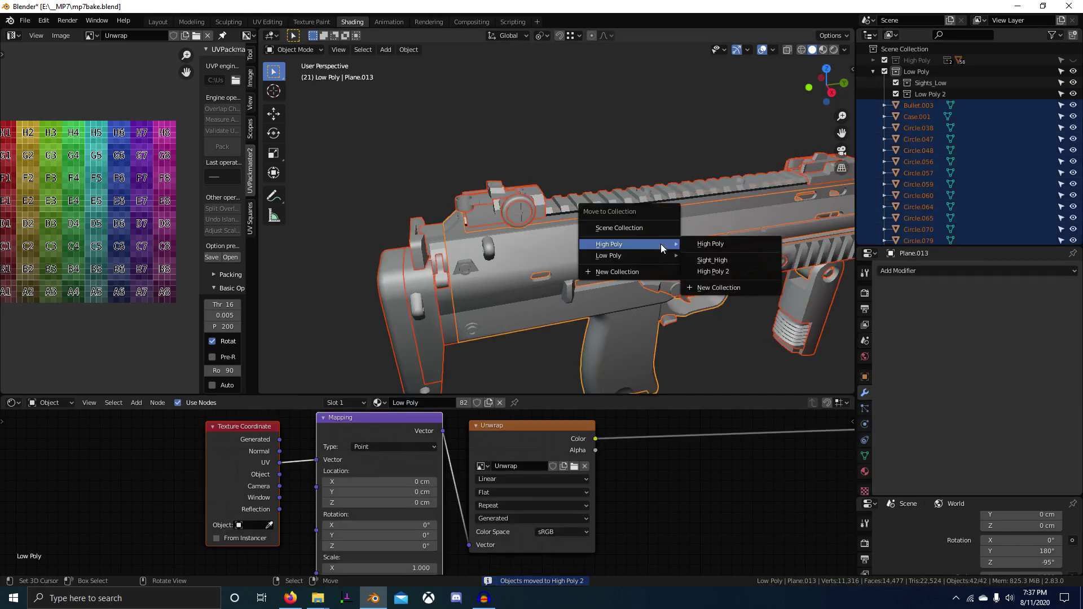
pyautogui.moveTo(632, 257)
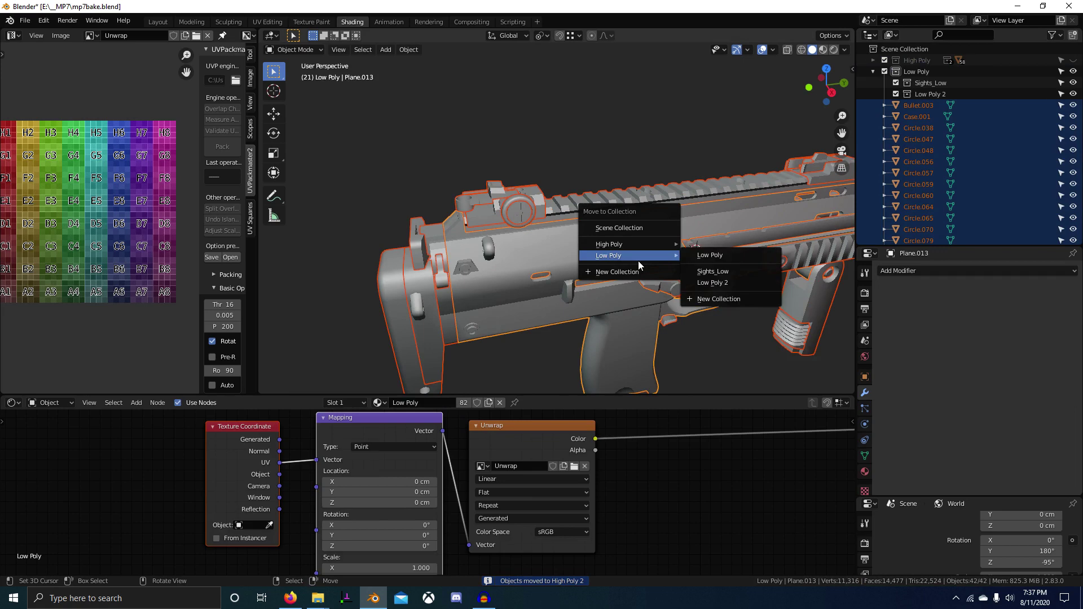
pyautogui.click(736, 282)
# - Select the seven low poly rear sight parts, including the round dial and side screw, and move them into the Sights_Low collection
pyautogui.moveTo(736, 283); pyautogui.dragTo(734, 169, button='middle')
pyautogui.click(883, 94)
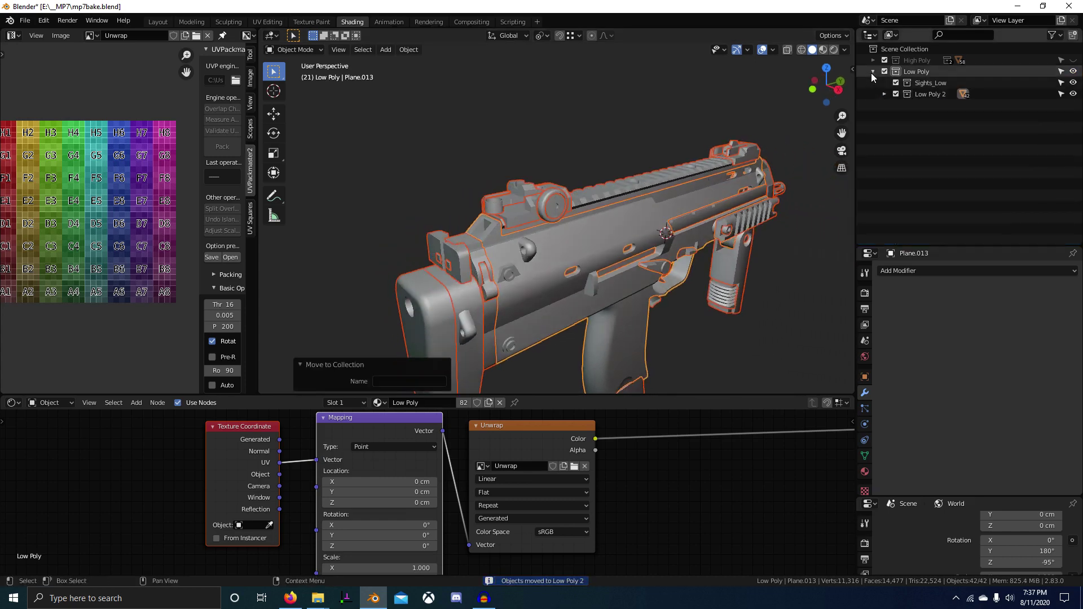
pyautogui.hotkey('alt', 'a')
pyautogui.moveTo(698, 249); pyautogui.dragTo(651, 253, button='middle')
pyautogui.moveTo(689, 214); pyautogui.dragTo(652, 209, button='middle')
pyautogui.moveTo(600, 183); pyautogui.dragTo(517, 184, button='middle')
pyautogui.keyDown('shift'); pyautogui.click(509, 211); pyautogui.keyUp('shift')
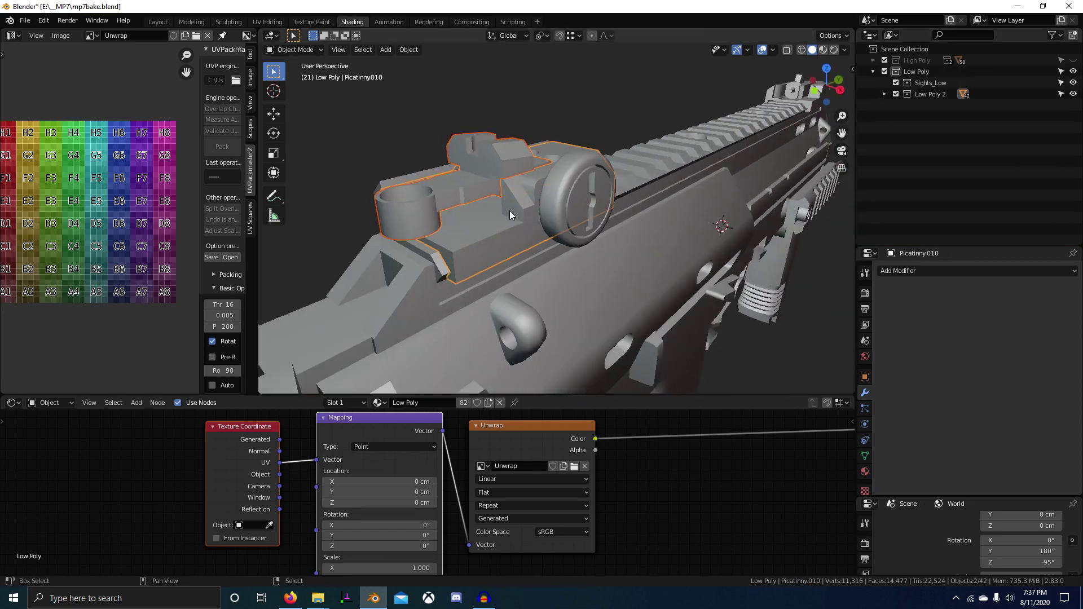
pyautogui.moveTo(583, 192); pyautogui.dragTo(528, 201, button='middle')
pyautogui.keyDown('shift'); pyautogui.click(541, 204); pyautogui.keyUp('shift')
pyautogui.keyDown('shift'); pyautogui.click(692, 188); pyautogui.keyUp('shift')
pyautogui.keyDown('shift'); pyautogui.click(560, 177); pyautogui.keyUp('shift')
pyautogui.moveTo(790, 113); pyautogui.dragTo(612, 283, button='middle')
pyautogui.press('g')
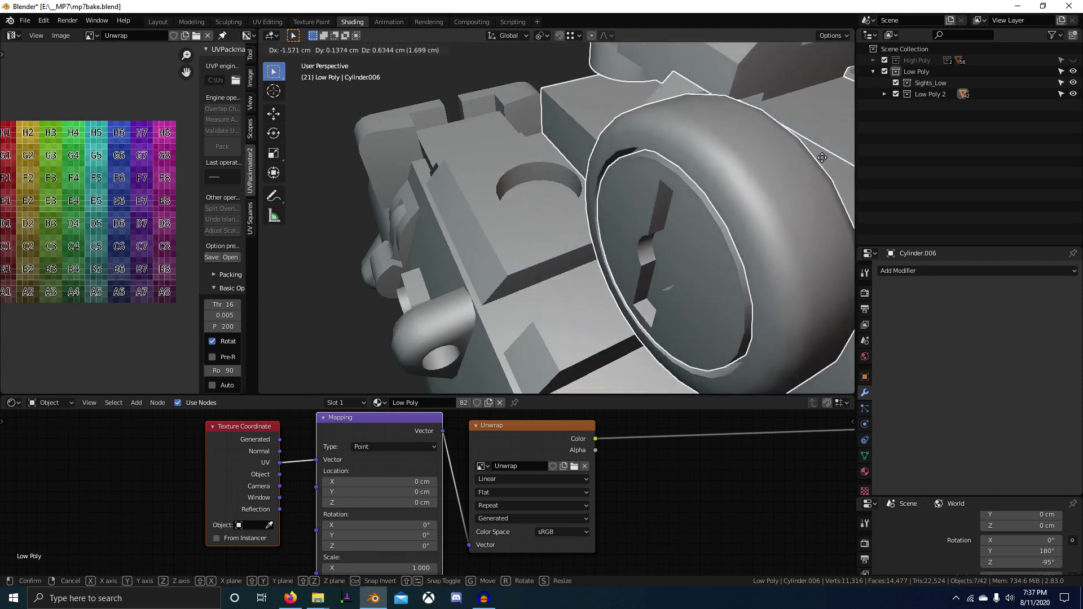
pyautogui.rightClick(670, 286)
pyautogui.scroll(-5, 596, 221)
pyautogui.moveTo(595, 218); pyautogui.dragTo(618, 222, button='middle')
pyautogui.press('m')
pyautogui.moveTo(618, 222)
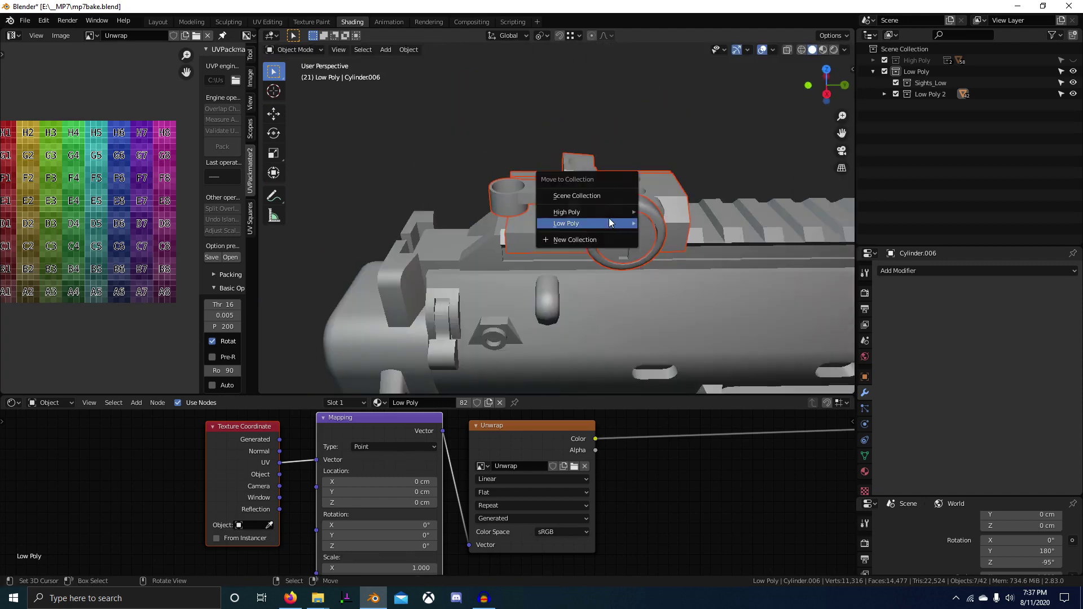
pyautogui.click(688, 239)
# - Rename Sights_Low to Rear_Sights_Low and Sight_High to Rear_Sight_High, and collapse High Poly 2 in the outliner
pyautogui.click(930, 83)
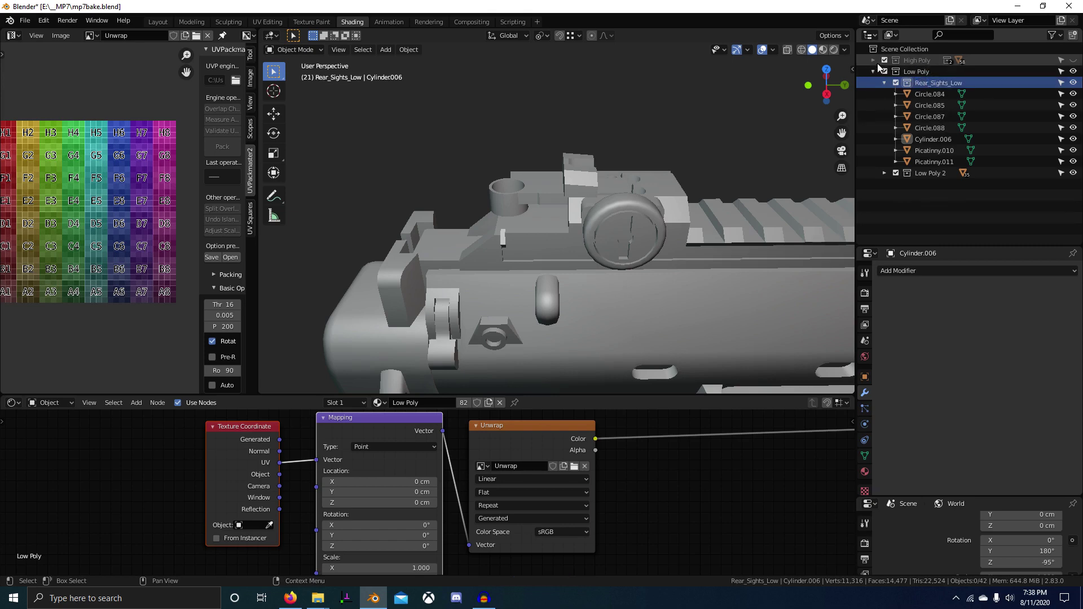
pyautogui.click(873, 60)
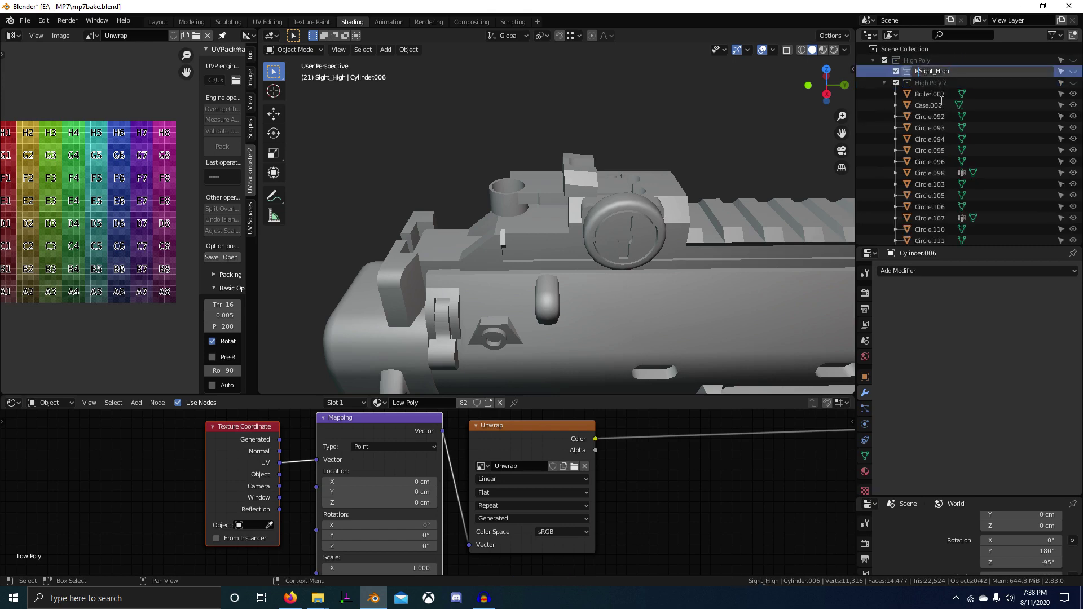
pyautogui.click(884, 83)
# - Select the seven high poly rear sight parts, including the dial and side screw, and move them into the Rear_Sight_High collection
pyautogui.moveTo(818, 164); pyautogui.dragTo(606, 211, button='middle')
pyautogui.click(642, 192)
pyautogui.keyDown('shift'); pyautogui.click(672, 200); pyautogui.keyUp('shift')
pyautogui.keyDown('shift'); pyautogui.click(577, 205); pyautogui.keyUp('shift')
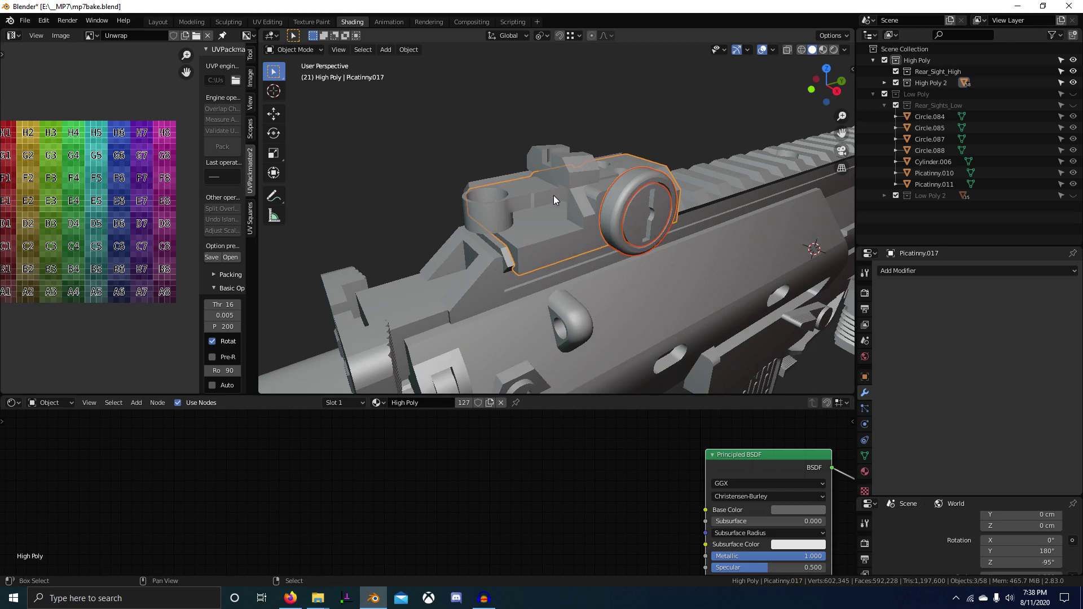
pyautogui.keyDown('shift'); pyautogui.click(554, 195); pyautogui.keyUp('shift')
pyautogui.keyDown('shift'); pyautogui.click(557, 161); pyautogui.keyUp('shift')
pyautogui.keyDown('shift'); pyautogui.click(560, 162); pyautogui.keyUp('shift')
pyautogui.moveTo(560, 162); pyautogui.dragTo(633, 212, button='middle')
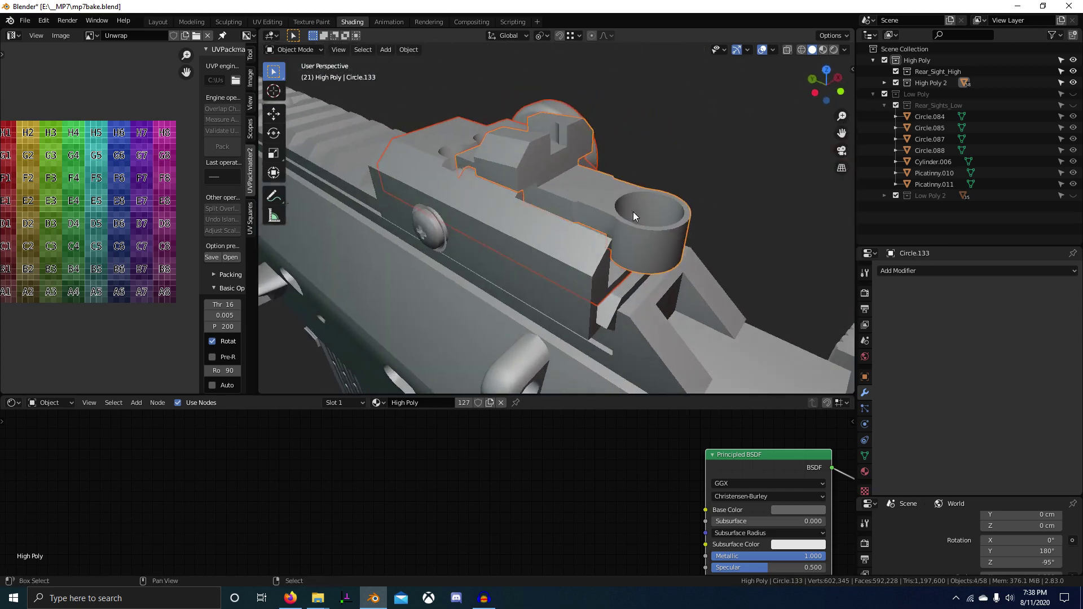
pyautogui.moveTo(462, 234); pyautogui.dragTo(514, 245, button='middle')
pyautogui.keyDown('shift'); pyautogui.click(513, 246); pyautogui.keyUp('shift')
pyautogui.scroll(5, 519, 252)
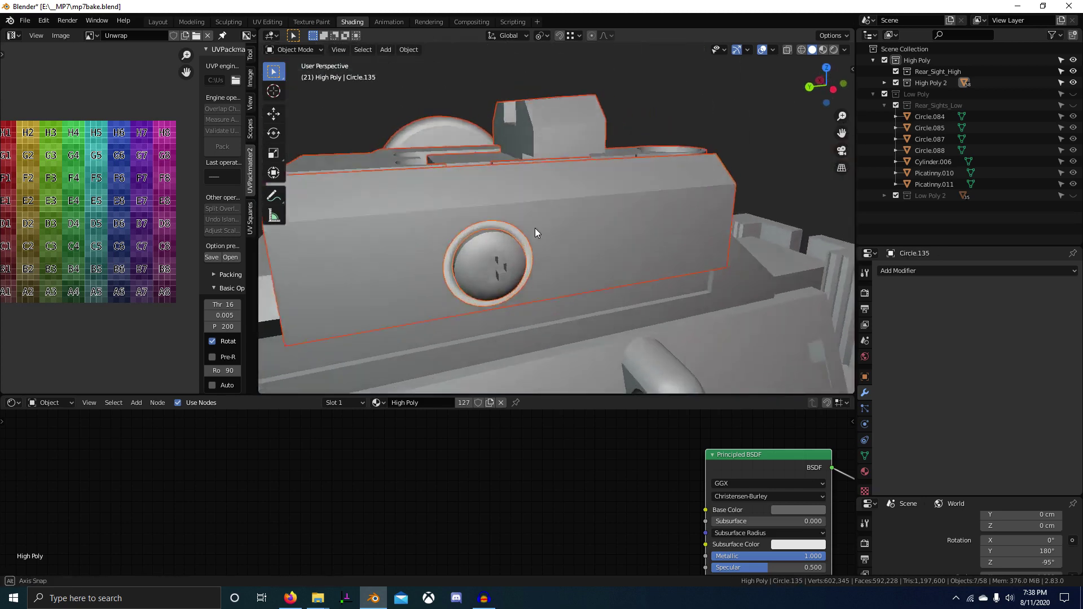
pyautogui.moveTo(550, 205); pyautogui.dragTo(585, 249, button='middle')
pyautogui.scroll(-5, 614, 220)
pyautogui.press('m')
pyautogui.moveTo(583, 249)
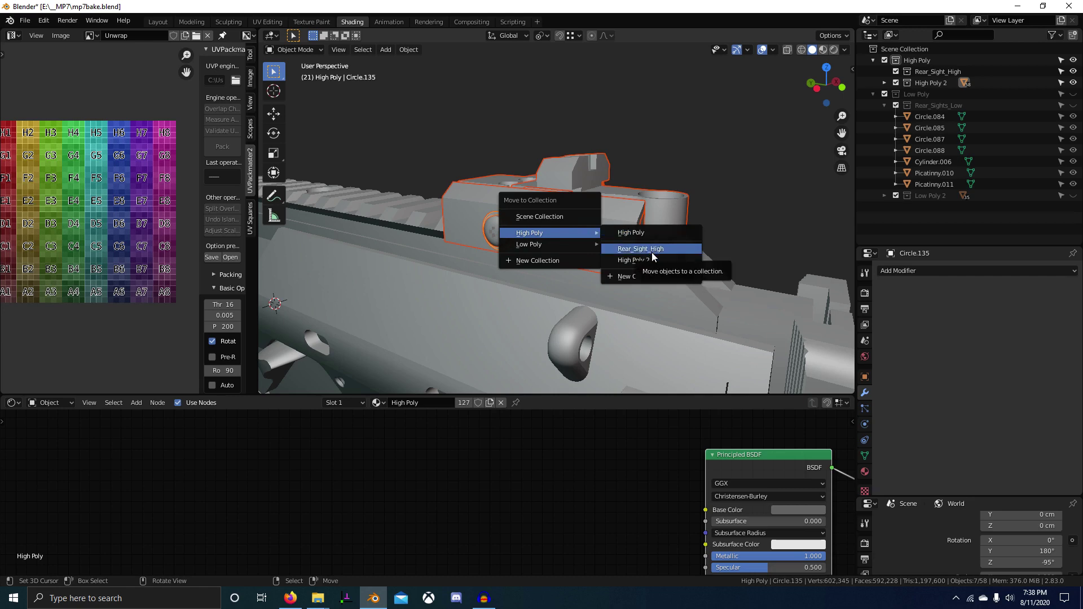
pyautogui.click(670, 249)
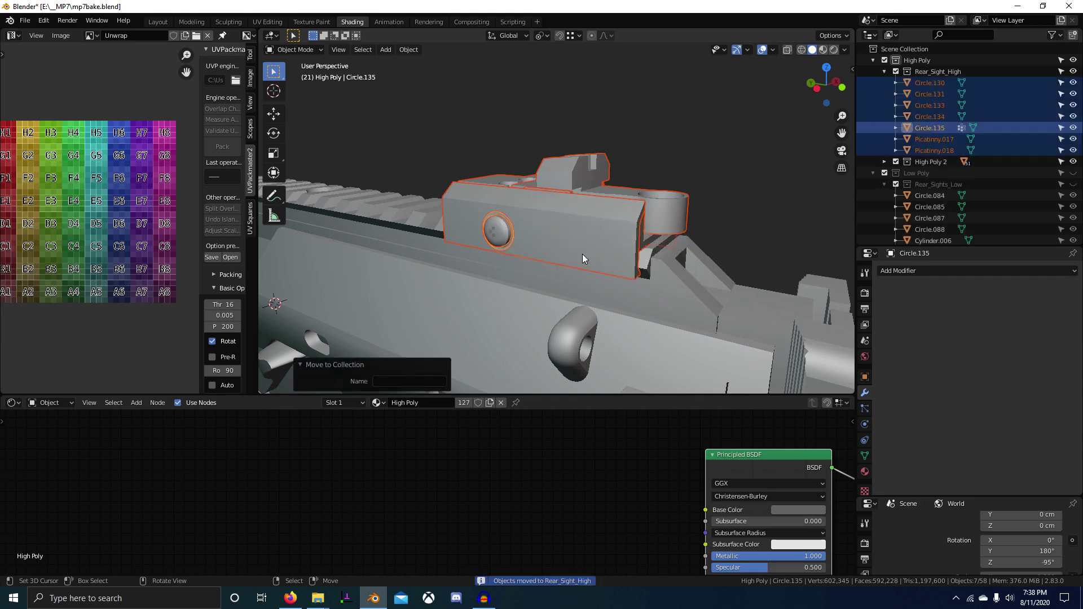
# - Collapse Rear_Sight_High in the outliner and exclude High Poly 2 and Low Poly 2 from the view layer
pyautogui.moveTo(582, 254); pyautogui.dragTo(604, 263, button='middle')
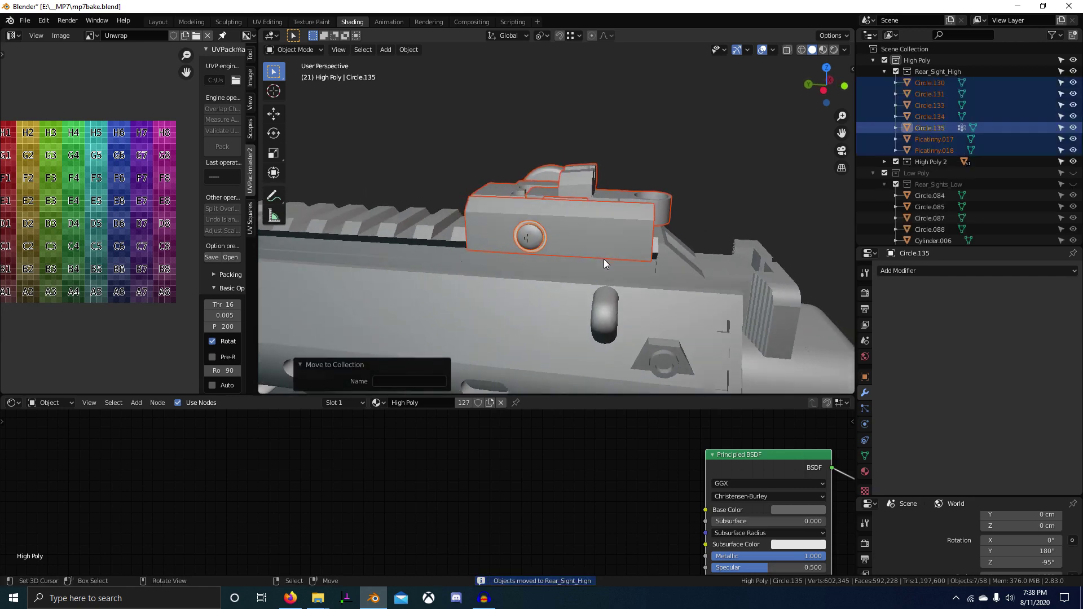
pyautogui.click(885, 72)
pyautogui.click(894, 83)
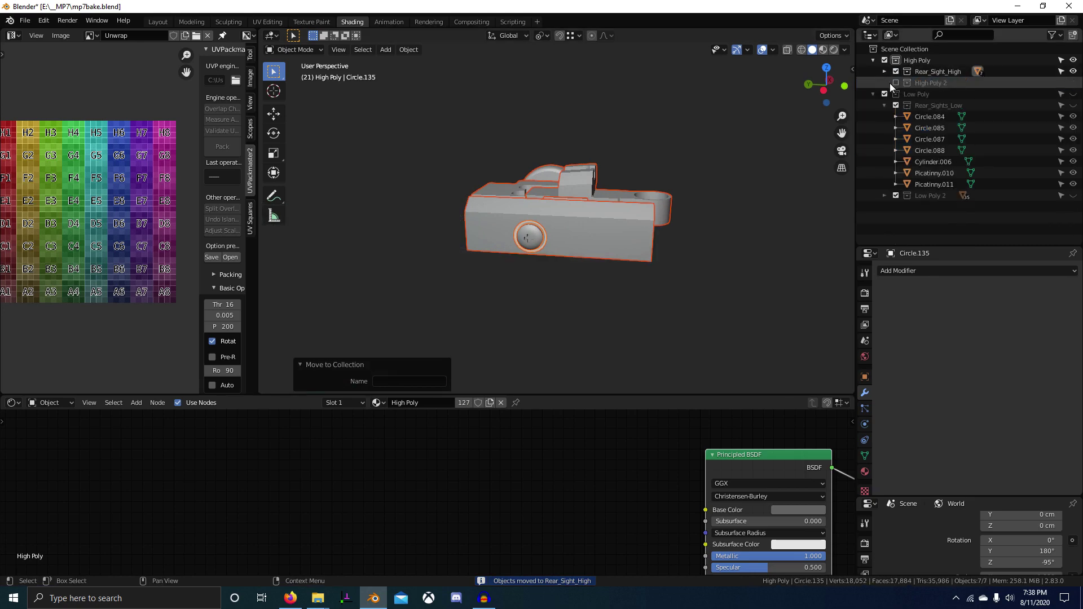
pyautogui.click(895, 195)
# - Examine the cross-slot screw on the high poly rear sight up close, including its mesh in Edit Mode
pyautogui.moveTo(626, 197); pyautogui.dragTo(661, 196, button='middle')
pyautogui.hotkey('alt', 'a')
pyautogui.scroll(4, 587, 242)
pyautogui.moveTo(573, 244); pyautogui.dragTo(604, 234, button='middle')
pyautogui.click(590, 245)
pyautogui.press('KP_Decimal')
pyautogui.press('Tab')
pyautogui.scroll(5, 508, 225)
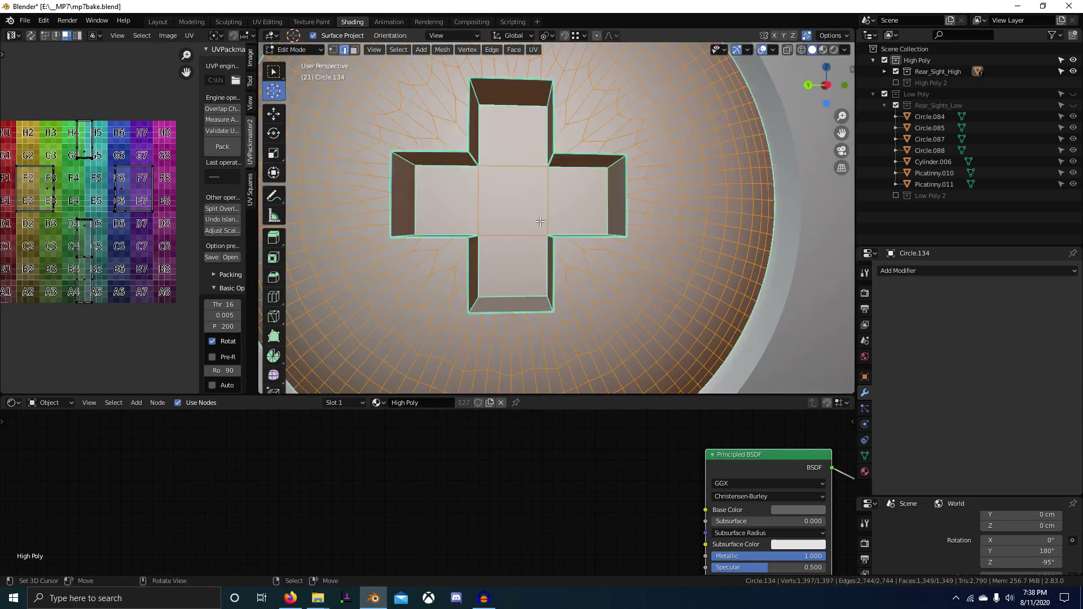
pyautogui.scroll(-5, 582, 114)
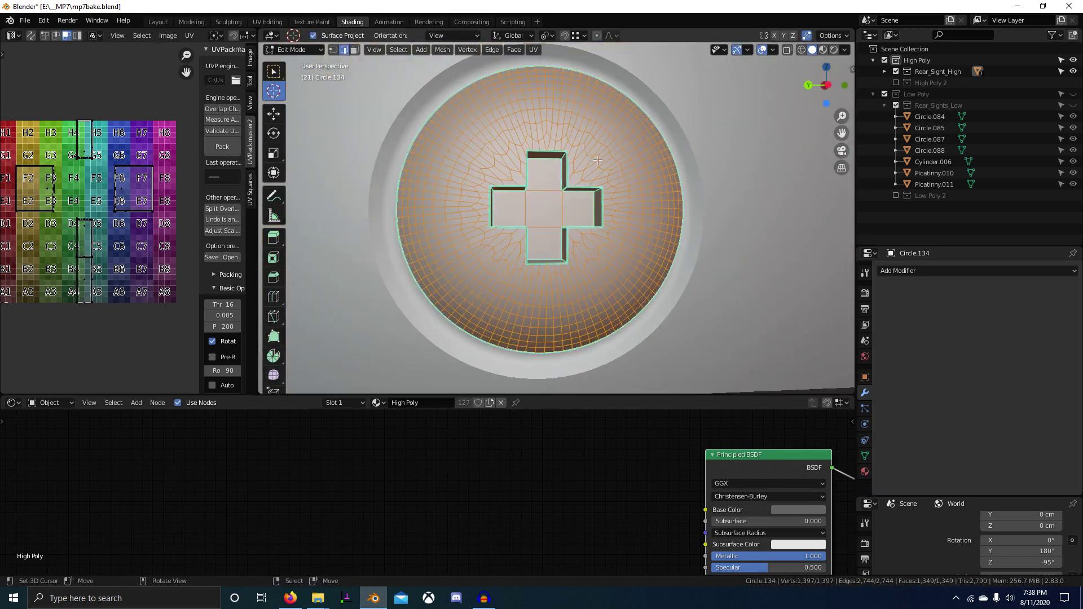
pyautogui.press('Tab')
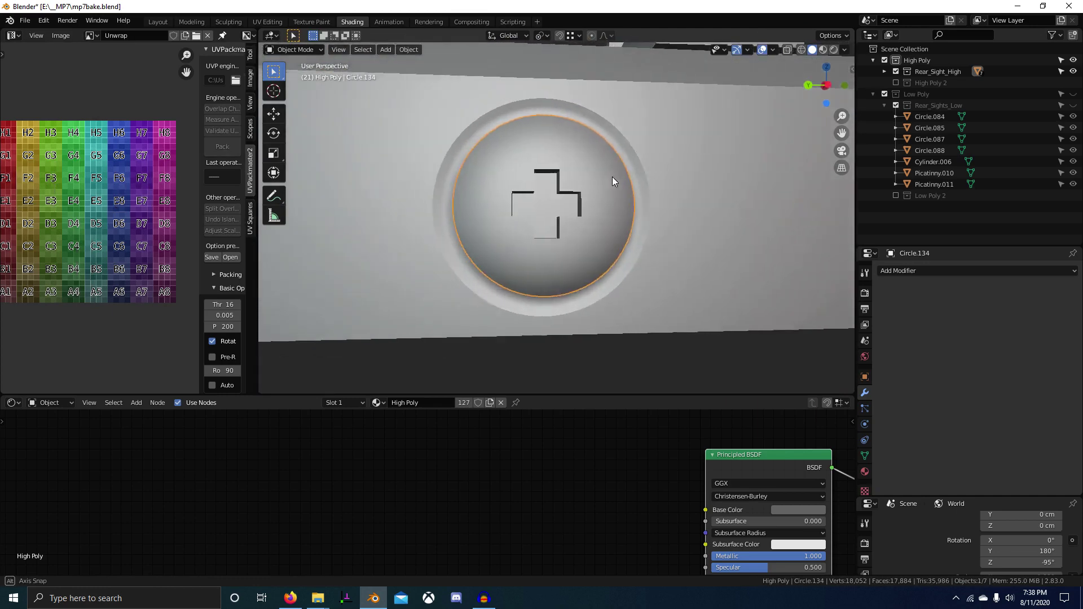
pyautogui.scroll(-6, 613, 175)
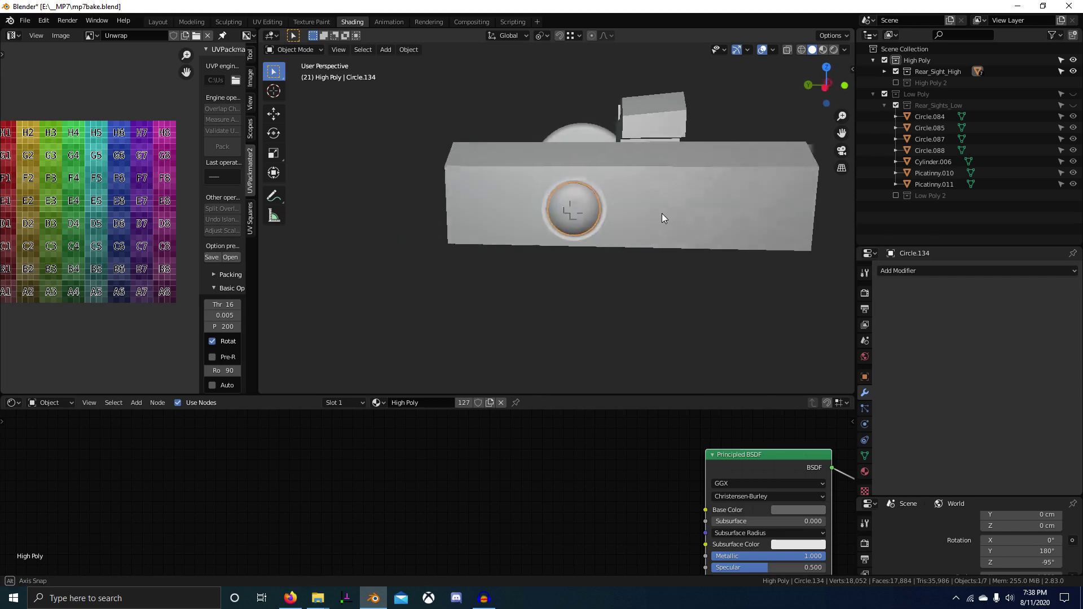
pyautogui.scroll(5, 650, 210)
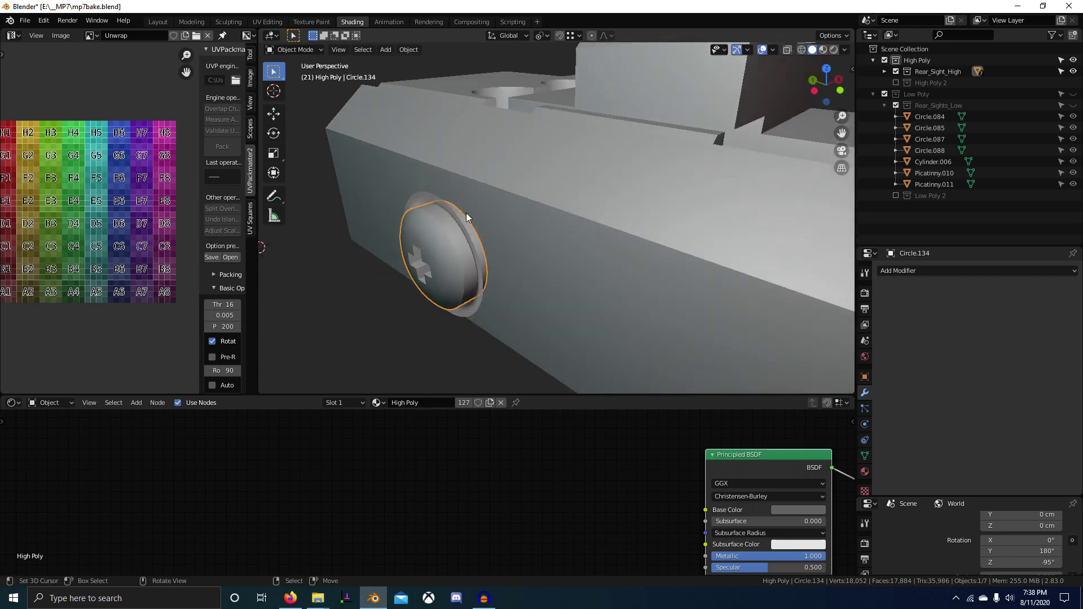
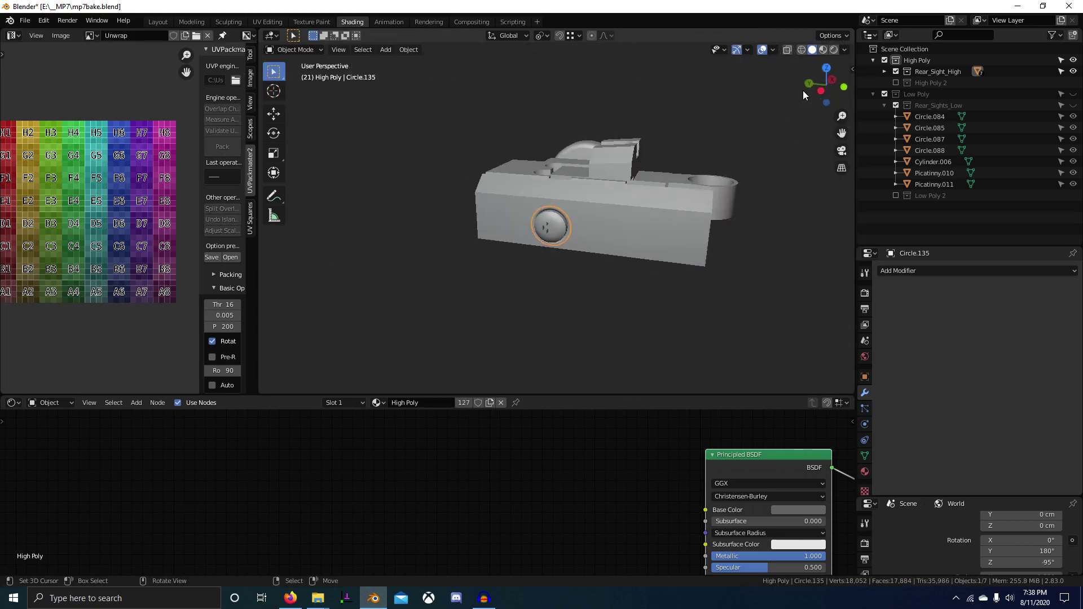
# - Turn on the Face Orientation overlay and check the faces of the high poly rear sight
pyautogui.click(772, 49)
pyautogui.click(706, 253)
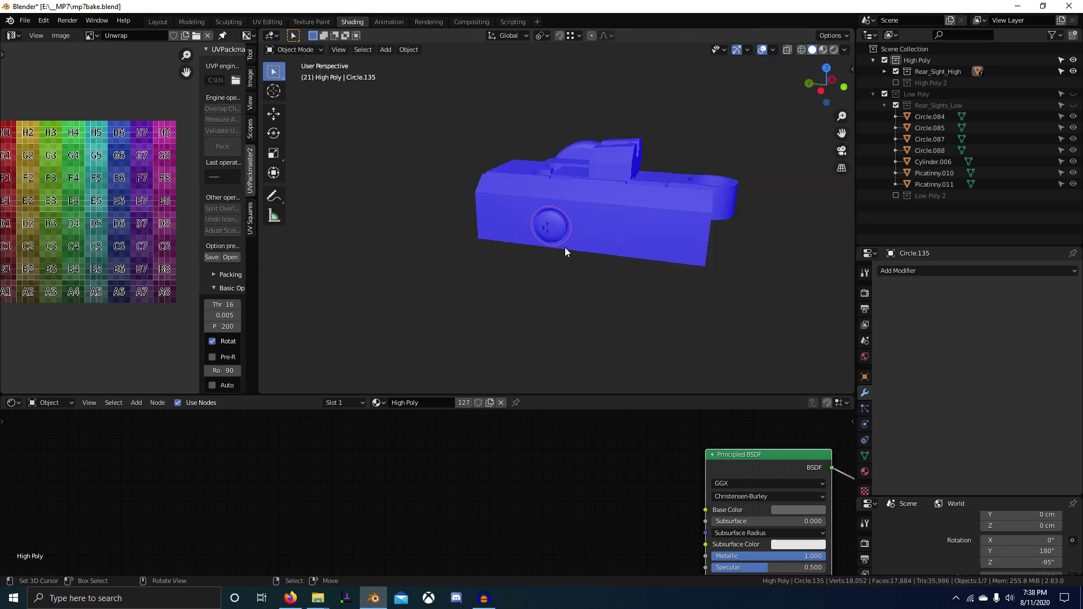
pyautogui.scroll(3, 648, 229)
pyautogui.moveTo(656, 226); pyautogui.dragTo(619, 243, button='middle')
pyautogui.press('2')
pyautogui.press('1')
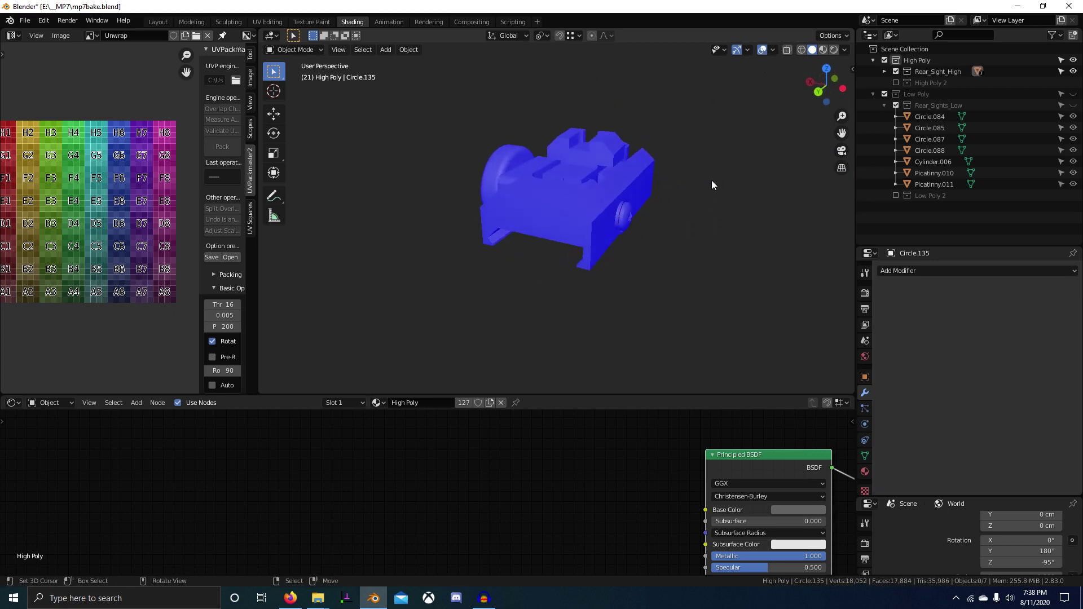
pyautogui.moveTo(712, 182); pyautogui.dragTo(735, 54, button='middle')
# - Show only the Low Poly collection and select all the objects in Rear_Sights_Low
pyautogui.press('2')
pyautogui.moveTo(695, 164); pyautogui.dragTo(694, 156, button='middle')
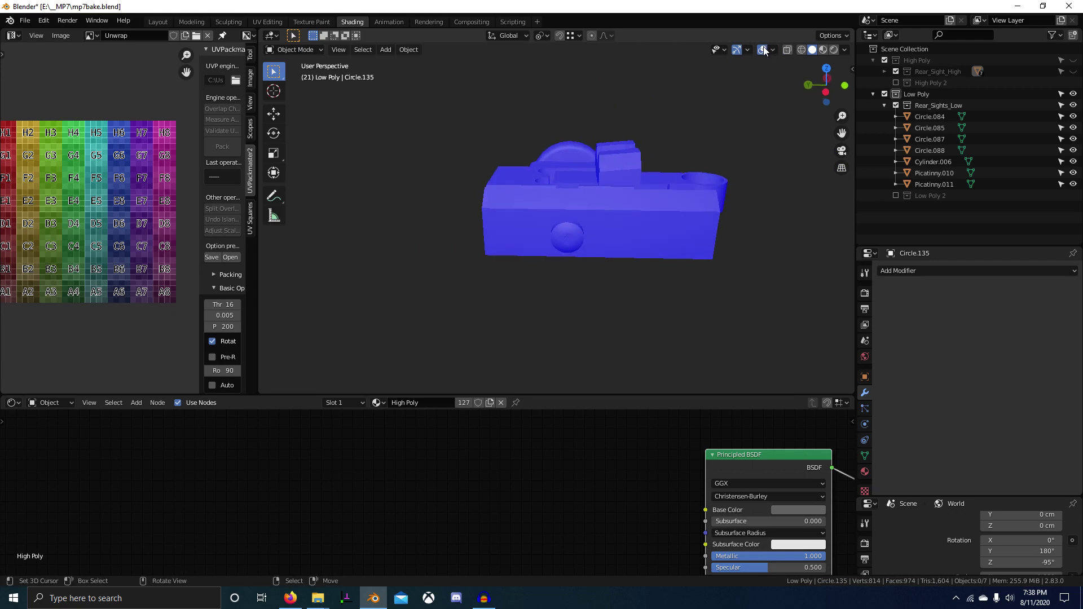
pyautogui.scroll(3, 702, 217)
pyautogui.moveTo(695, 221); pyautogui.dragTo(638, 226, button='middle')
pyautogui.rightClick(655, 222)
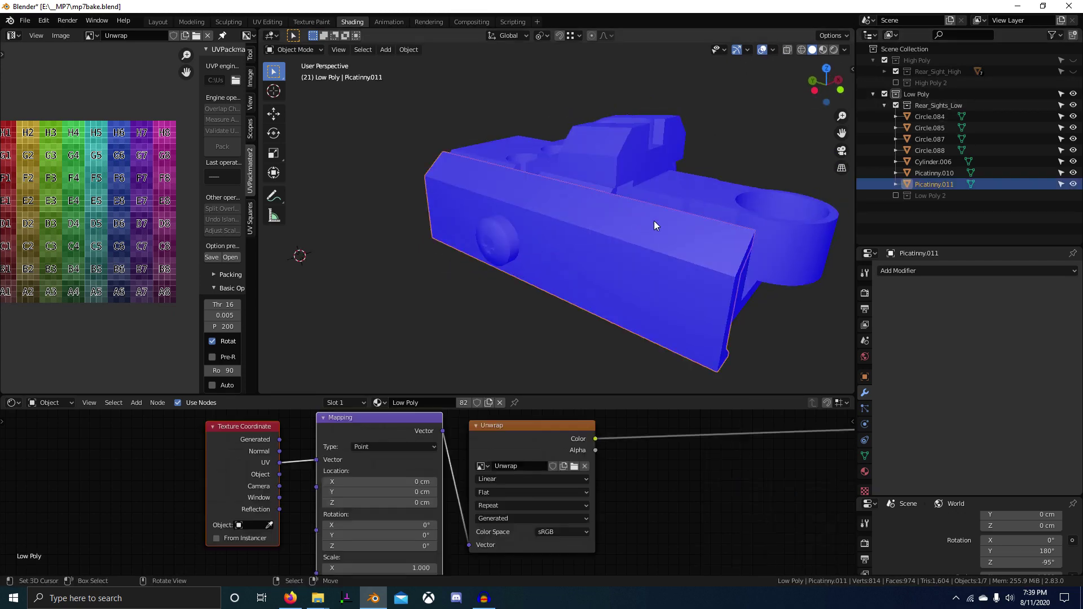
pyautogui.press('a')
# - Examine the face orientation of the selected low poly rear sight from both sides
pyautogui.moveTo(809, 239); pyautogui.dragTo(772, 225, button='middle')
pyautogui.scroll(-4, 772, 220)
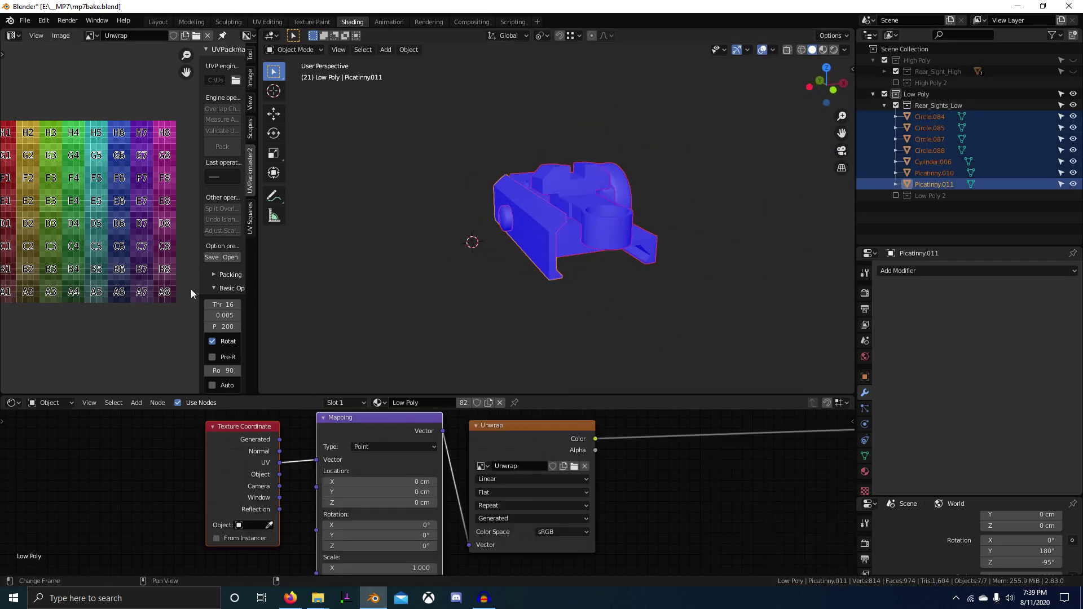
pyautogui.moveTo(419, 236); pyautogui.dragTo(484, 248, button='middle')
pyautogui.scroll(-4, 646, 259)
pyautogui.keyDown('shift'); pyautogui.moveTo(647, 259); pyautogui.dragTo(534, 268, button='middle'); pyautogui.keyUp('shift')
pyautogui.scroll(4, 503, 269)
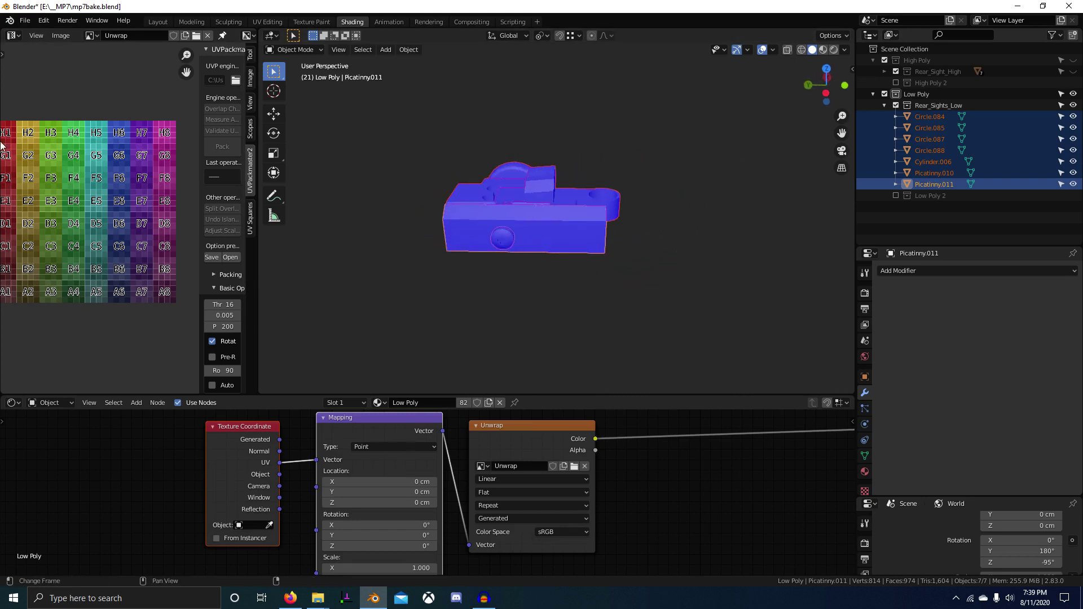
pyautogui.scroll(2, 708, 258)
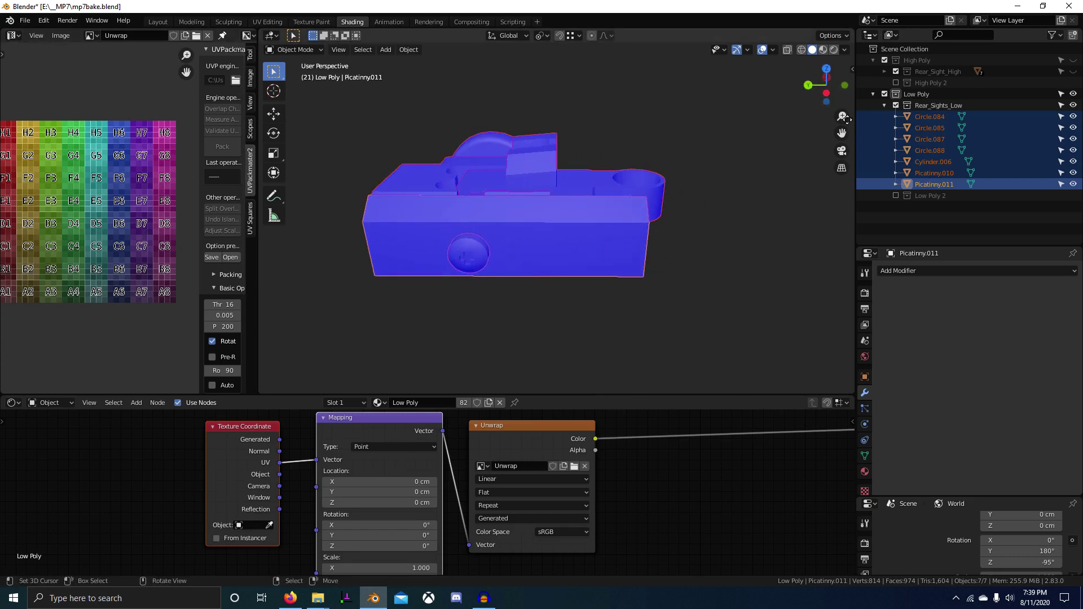
pyautogui.scroll(-1, 829, 104)
pyautogui.moveTo(770, 82); pyautogui.dragTo(744, 153, button='middle')
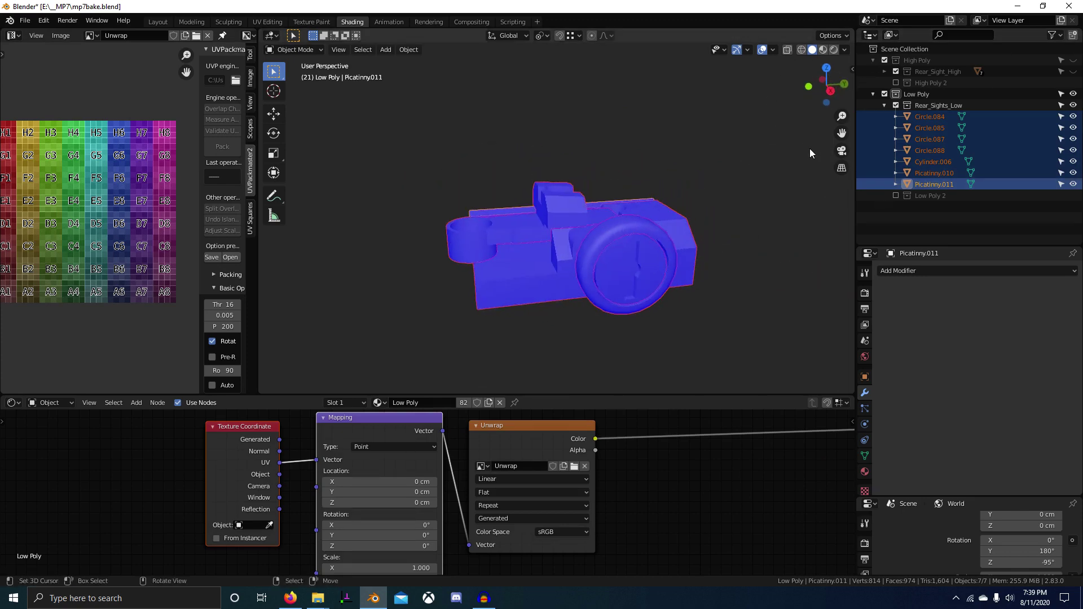
pyautogui.scroll(-2, 643, 235)
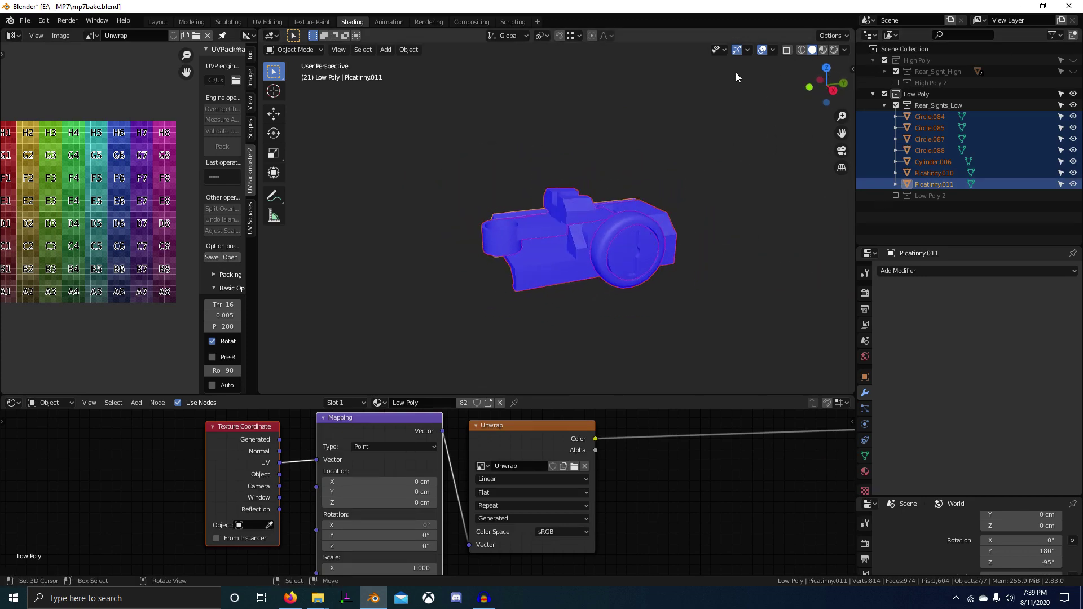
pyautogui.scroll(-3, 668, 232)
pyautogui.rightClick(577, 210)
pyautogui.keyDown('shift'); pyautogui.moveTo(604, 240); pyautogui.dragTo(571, 238, button='middle'); pyautogui.keyUp('shift')
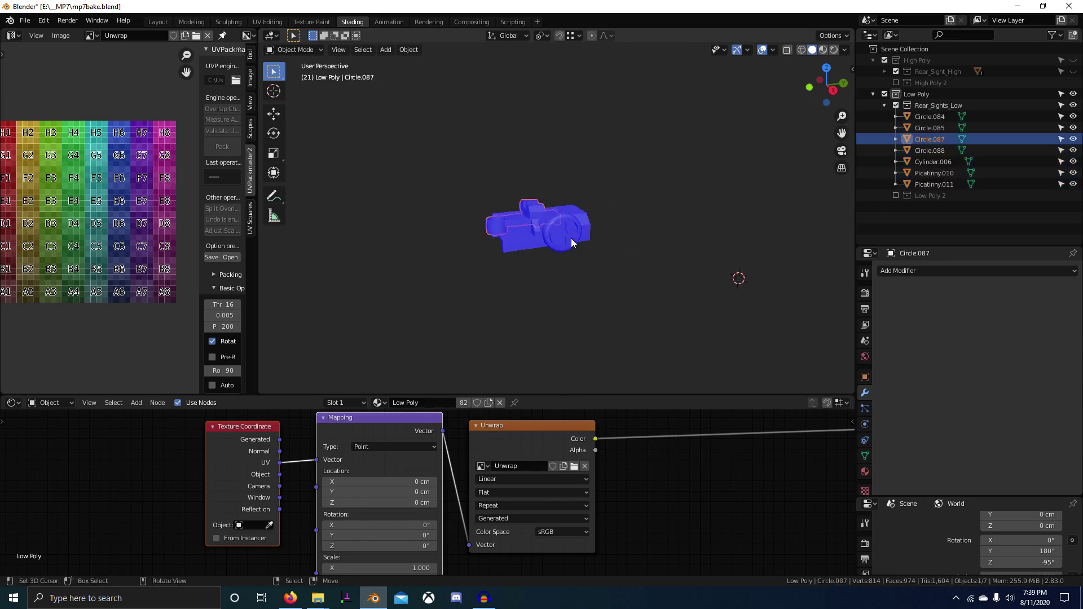
pyautogui.scroll(2, 572, 238)
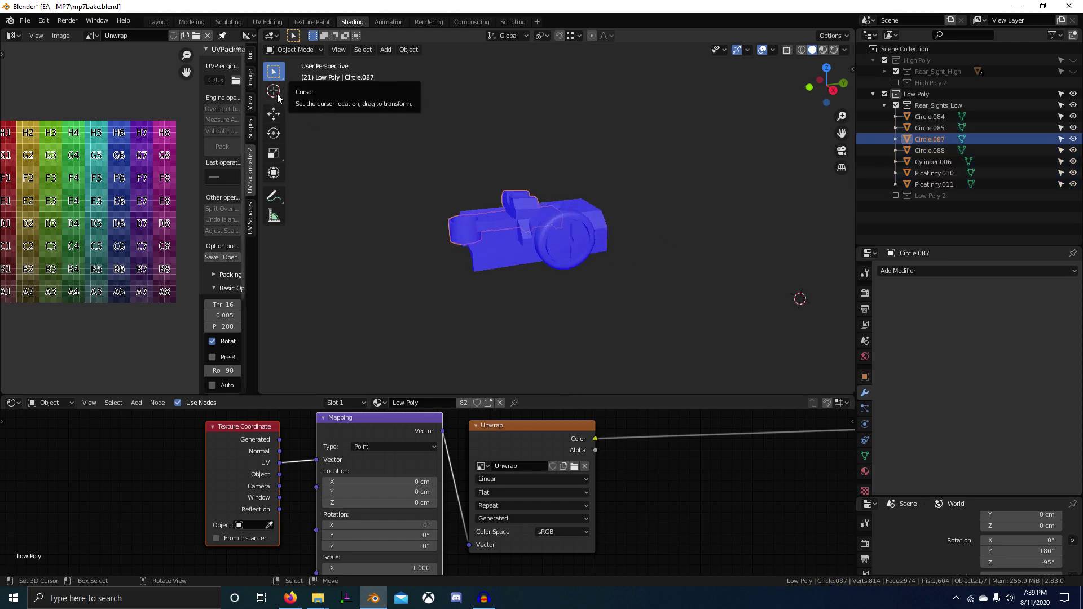
pyautogui.moveTo(776, 182); pyautogui.dragTo(671, 154, button='middle')
# - Show the High Poly collection alongside Low Poly and recalculate the normals outward on the high poly sight arm
pyautogui.hotkey('shift', '1')
pyautogui.moveTo(573, 242); pyautogui.dragTo(583, 188, button='middle')
pyautogui.click(583, 188)
pyautogui.press('g')
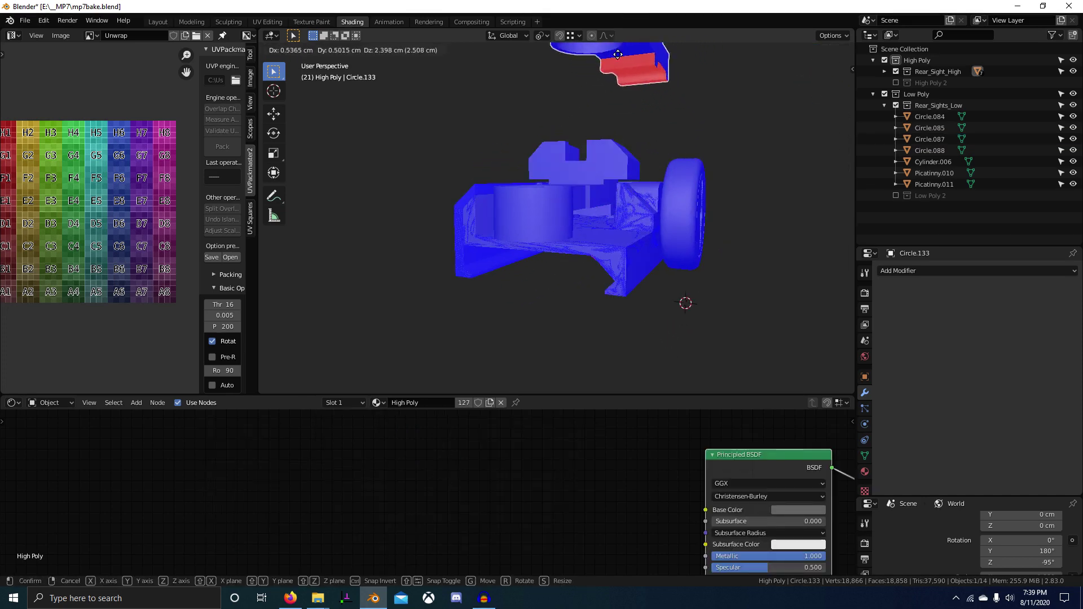
pyautogui.press('Escape')
pyautogui.press('Tab')
pyautogui.hotkey('shift', 'n')
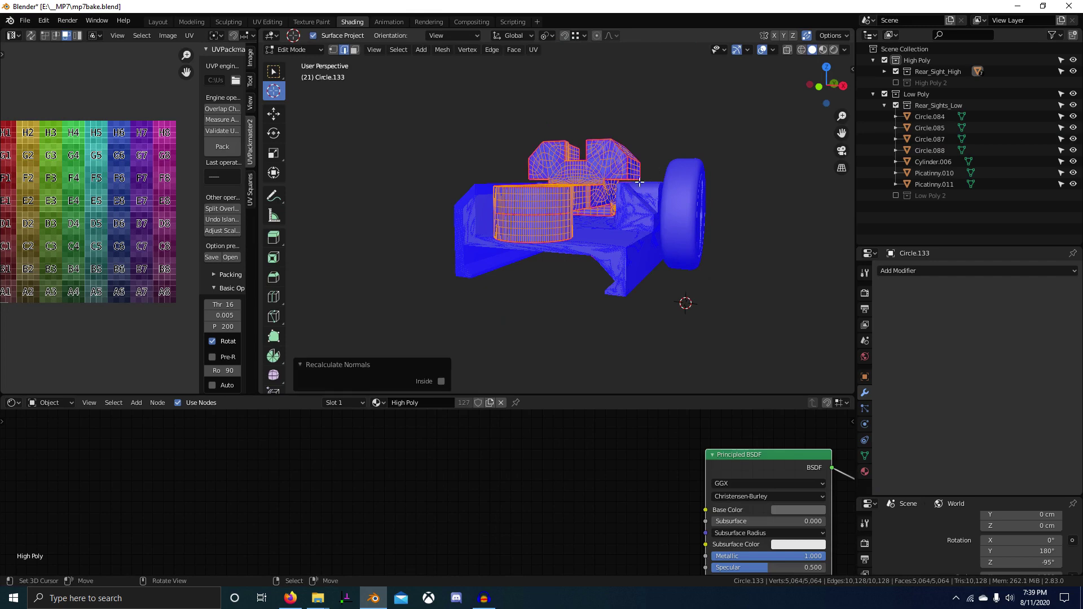
# - Select all the high and low poly rear sight parts and recalculate their normals outward
pyautogui.press('Tab')
pyautogui.press('a')
pyautogui.press('Tab')
pyautogui.press('a')
pyautogui.hotkey('shift', 'n')
pyautogui.press('Tab')
# - Move the high and low poly versions of the upper sight arm together 2 cm up along global Z
pyautogui.click(610, 161)
pyautogui.scroll(-1, 610, 164)
pyautogui.moveTo(609, 167); pyautogui.dragTo(557, 214, button='middle')
pyautogui.keyDown('shift'); pyautogui.click(601, 184); pyautogui.keyUp('shift')
pyautogui.press('g')
pyautogui.press('z')
pyautogui.press('2')
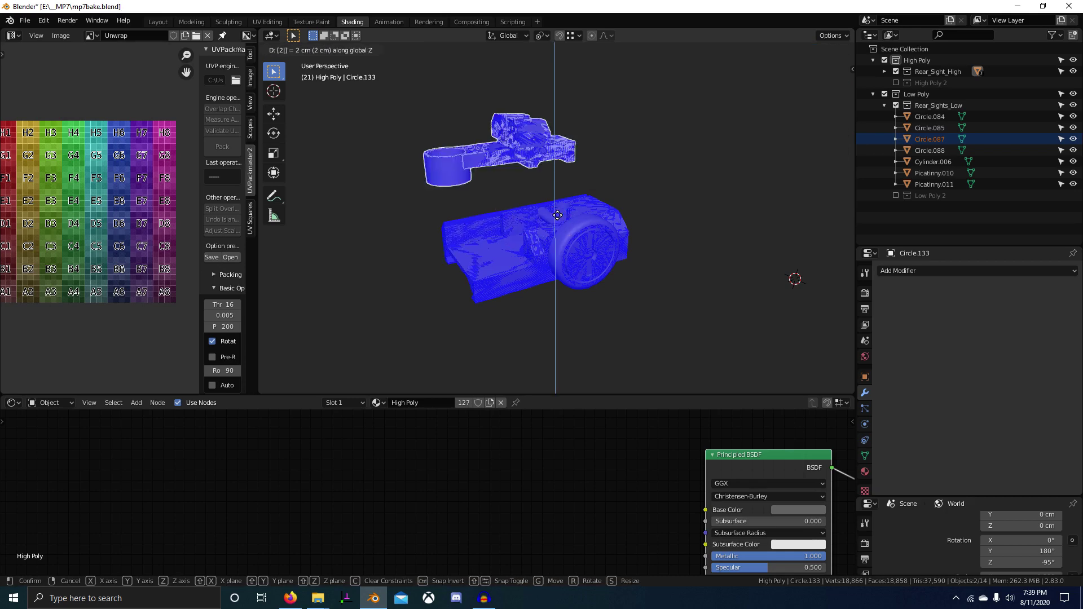
pyautogui.click(557, 215)
# - Try to move the selected high and low poly parts at the adjustment wheel 2 cm along global X
pyautogui.scroll(-1, 604, 233)
pyautogui.scroll(3, 623, 232)
pyautogui.moveTo(606, 236)
pyautogui.mouseDown(button='middle')
pyautogui.moveTo(622, 233)
pyautogui.moveTo(611, 227)
pyautogui.moveTo(604, 239)
pyautogui.moveTo(607, 229)
pyautogui.mouseUp(button='middle')
pyautogui.click(625, 219)
pyautogui.keyDown('shift'); pyautogui.click(647, 231); pyautogui.keyUp('shift')
pyautogui.press('g')
pyautogui.press('x')
pyautogui.press('2')
pyautogui.press('Return')
pyautogui.press('h')
# - Move the low poly and then the high poly outer ring of the adjustment wheel 2 cm along global X
pyautogui.click(546, 198)
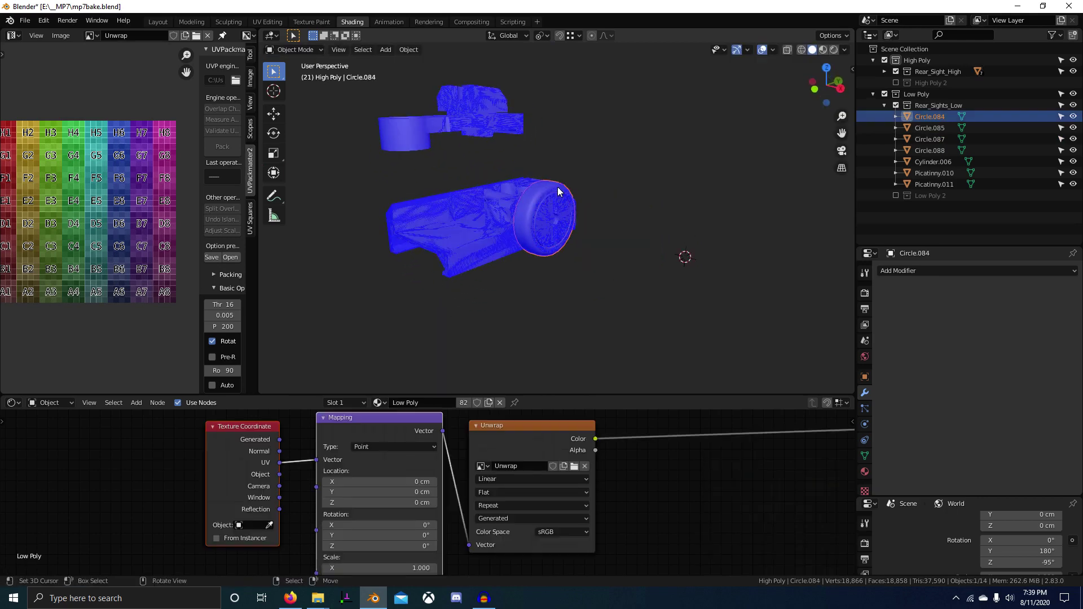
pyautogui.moveTo(557, 192); pyautogui.dragTo(617, 186, button='middle')
pyautogui.press('g')
pyautogui.press('x')
pyautogui.press('2')
pyautogui.press('Return')
pyautogui.rightClick(596, 193)
pyautogui.press('g')
pyautogui.press('x')
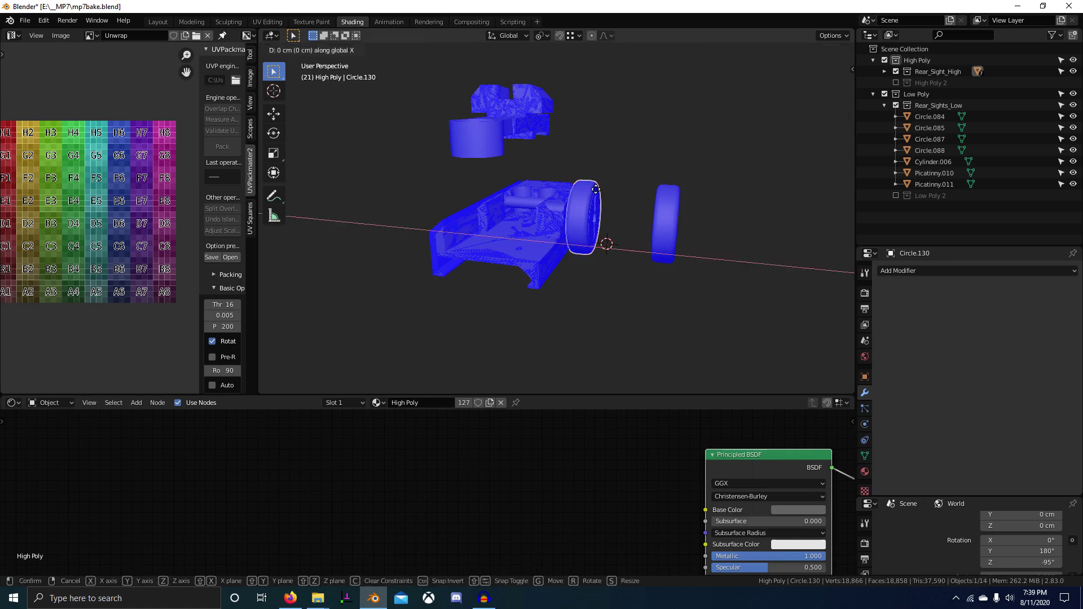
pyautogui.press('2')
pyautogui.press('Return')
# - Move the high and low poly inner disc of the adjustment wheel together 4 cm along global X
pyautogui.click(594, 212)
pyautogui.scroll(3, 603, 214)
pyautogui.moveTo(603, 214); pyautogui.dragTo(617, 233, button='middle')
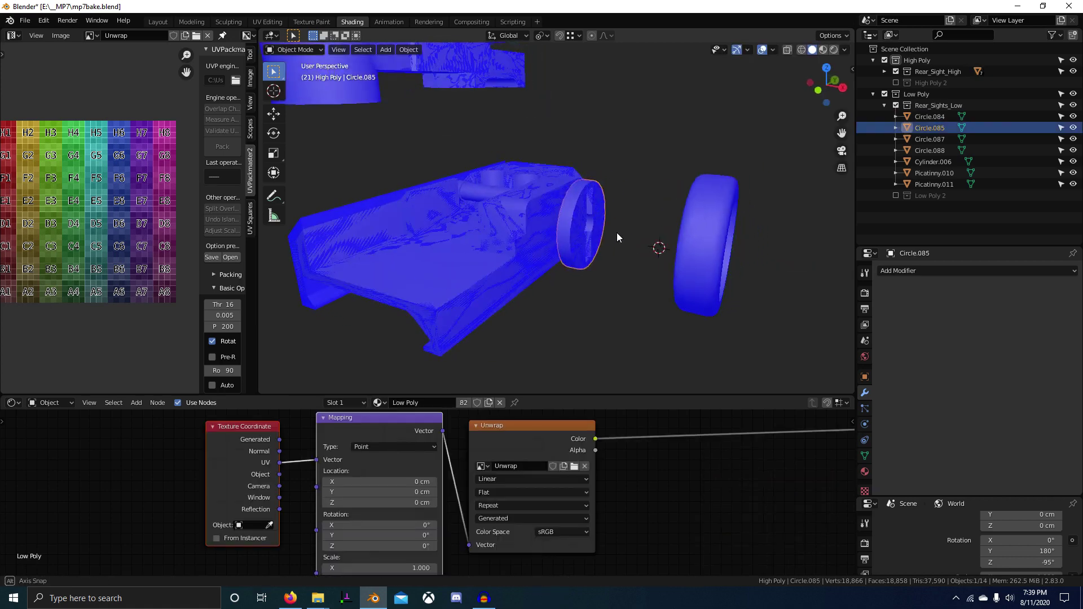
pyautogui.keyDown('shift'); pyautogui.click(599, 203); pyautogui.keyUp('shift')
pyautogui.scroll(-3, 621, 219)
pyautogui.press('g')
pyautogui.press('x')
pyautogui.press('4')
pyautogui.press('Return')
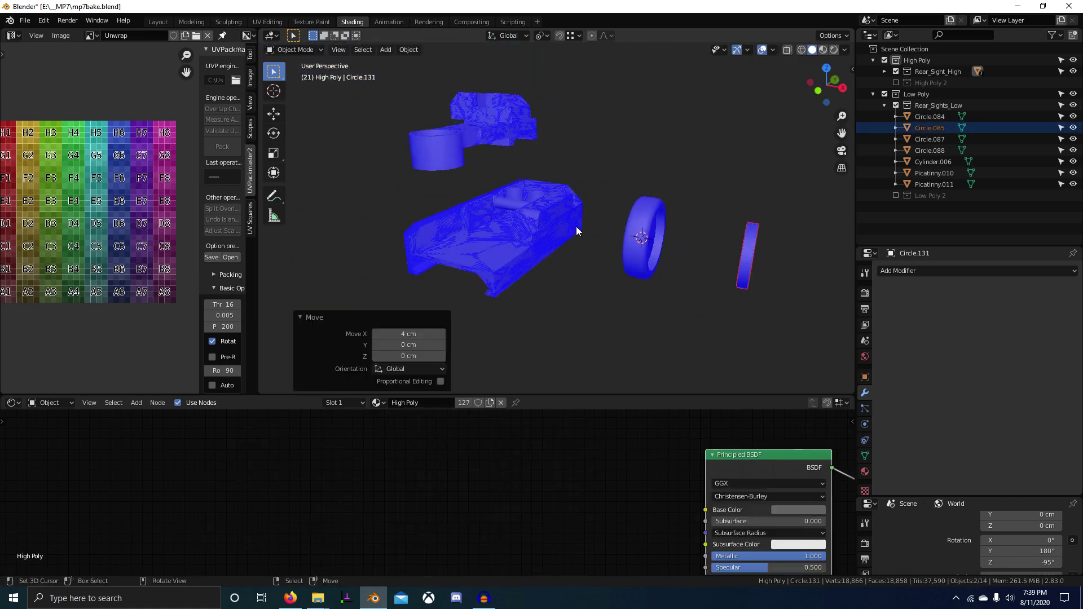
# - Move the high and low poly versions of the sight's base together -2 cm along global Z
pyautogui.moveTo(576, 227); pyautogui.dragTo(549, 238, button='middle')
pyautogui.click(490, 276)
pyautogui.keyDown('shift'); pyautogui.click(490, 275); pyautogui.keyUp('shift')
pyautogui.write('gz')
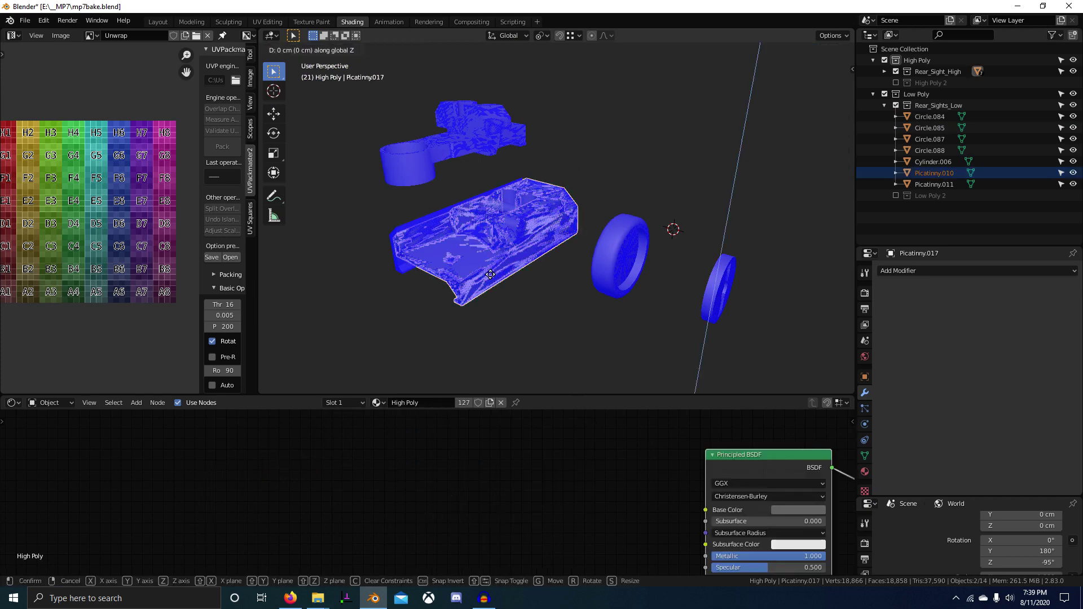
pyautogui.write('-2')
pyautogui.press('Return')
pyautogui.moveTo(490, 277); pyautogui.dragTo(663, 265, button='middle')
pyautogui.rightClick(682, 227)
pyautogui.rightClick(527, 207)
pyautogui.scroll(4, 569, 213)
pyautogui.keyDown('shift'); pyautogui.click(660, 174); pyautogui.keyUp('shift')
pyautogui.keyDown('shift'); pyautogui.click(540, 201); pyautogui.keyUp('shift')
pyautogui.press('g')
pyautogui.press('x')
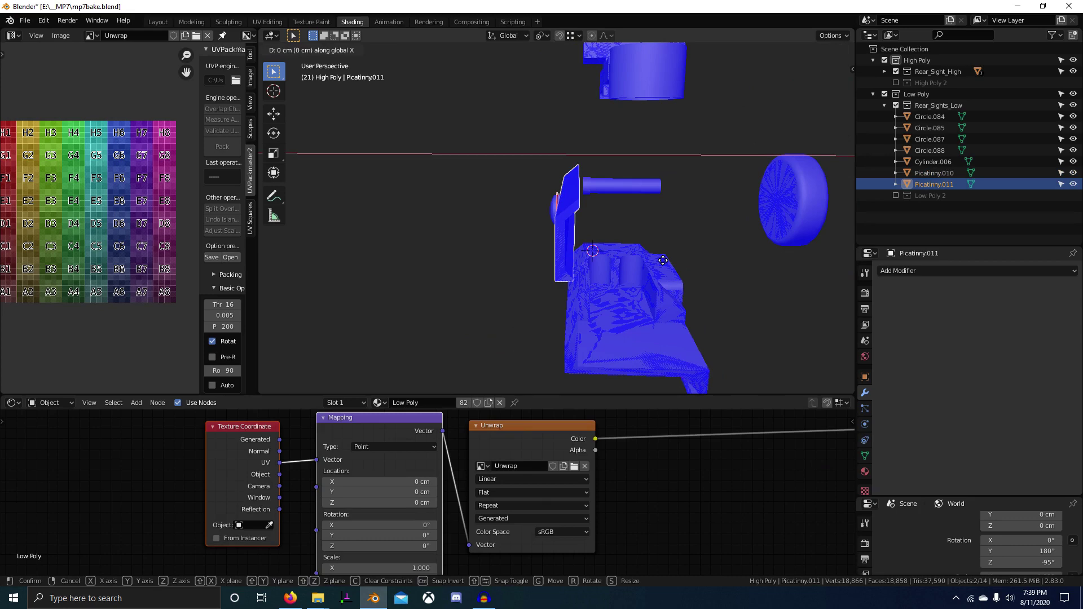
pyautogui.write('-2')
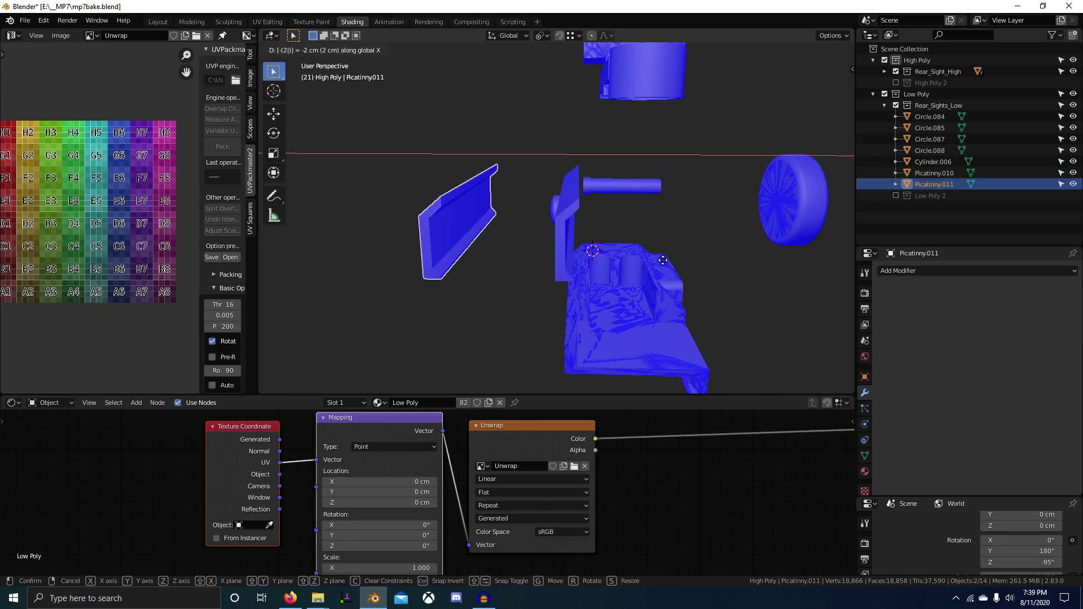
pyautogui.press('Escape')
# - Move the high poly side plate -2 cm along global X and repeat the same move on its low poly version
pyautogui.click(579, 212)
pyautogui.write('gx')
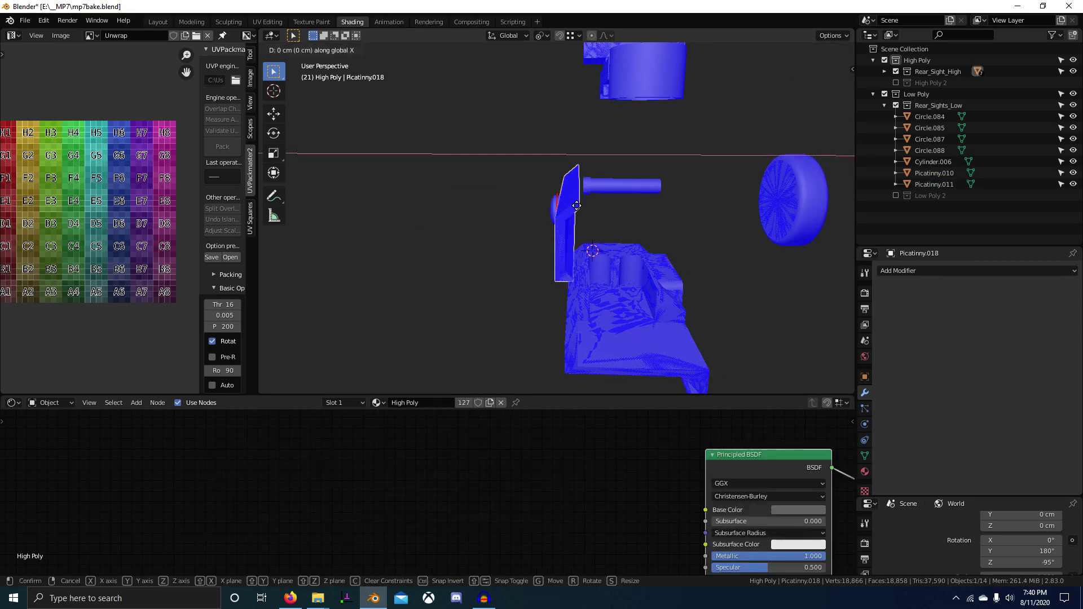
pyautogui.write('-2')
pyautogui.press('Return')
pyautogui.click(577, 206)
pyautogui.hotkey('shift', 'r')
pyautogui.moveTo(576, 205); pyautogui.dragTo(623, 214, button='middle')
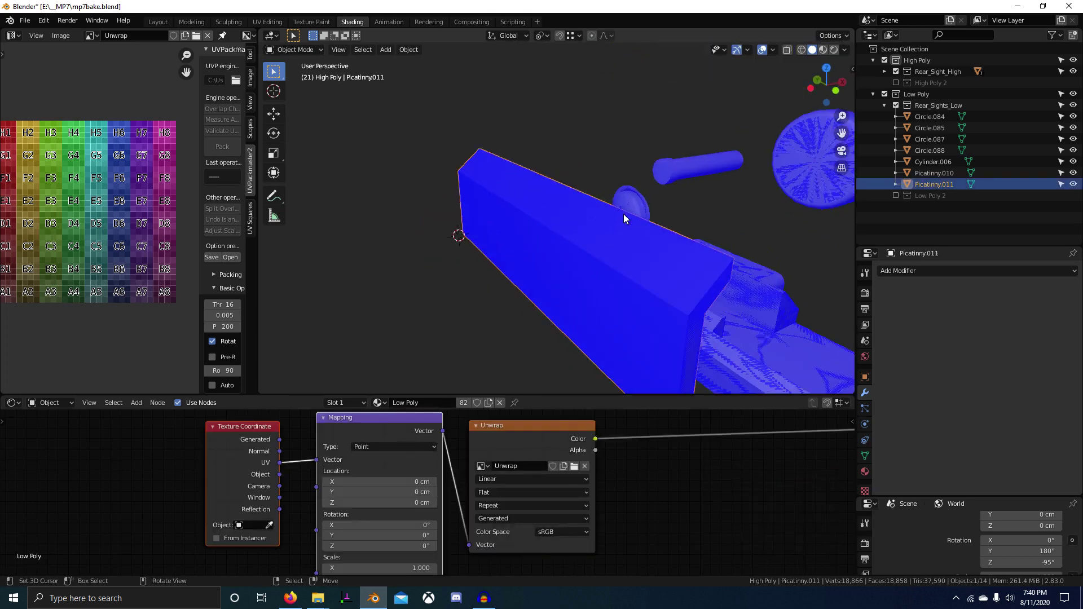
# - Compare the separated high and low poly parts by switching between the two collections and viewing them from several sides
pyautogui.click(640, 195)
pyautogui.moveTo(692, 261); pyautogui.dragTo(587, 204, button='middle')
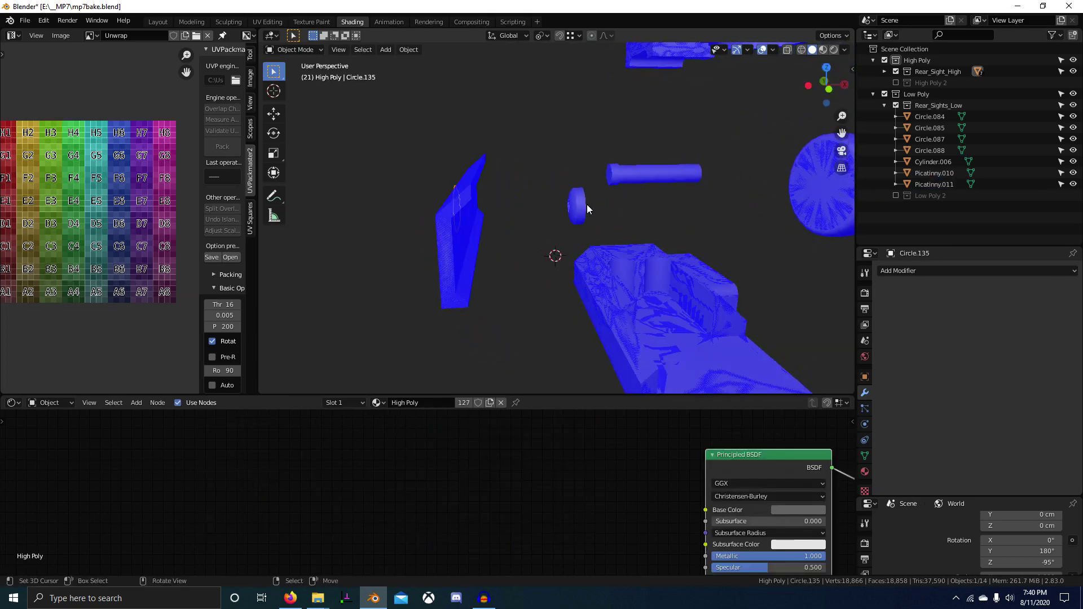
pyautogui.press('1')
pyautogui.press('2')
pyautogui.press('1')
pyautogui.press('2')
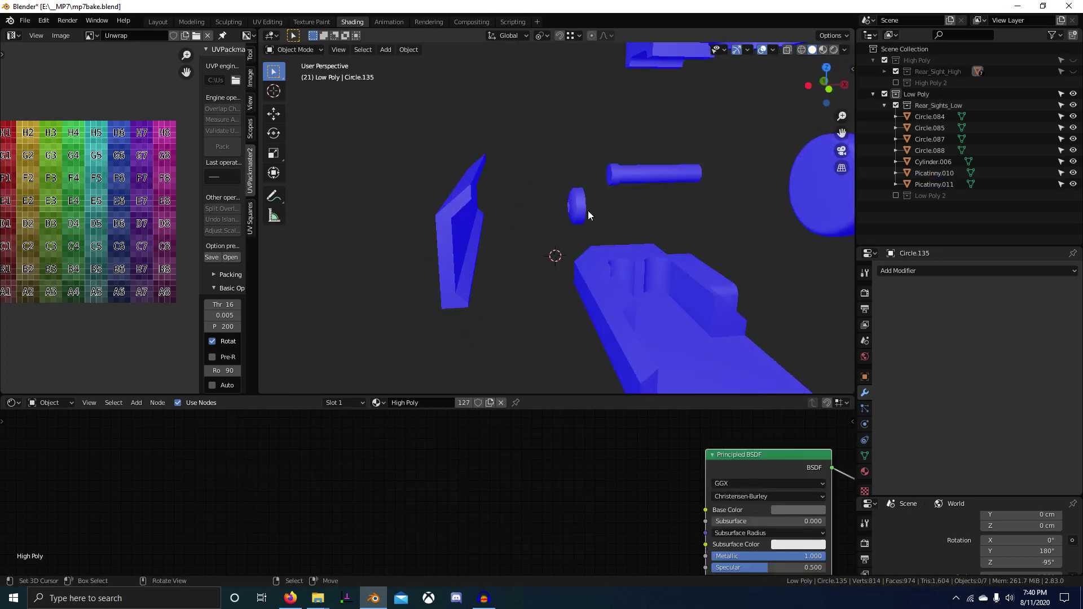
pyautogui.press('1')
pyautogui.scroll(-3, 587, 210)
pyautogui.moveTo(587, 211); pyautogui.dragTo(637, 215, button='middle')
pyautogui.press('2')
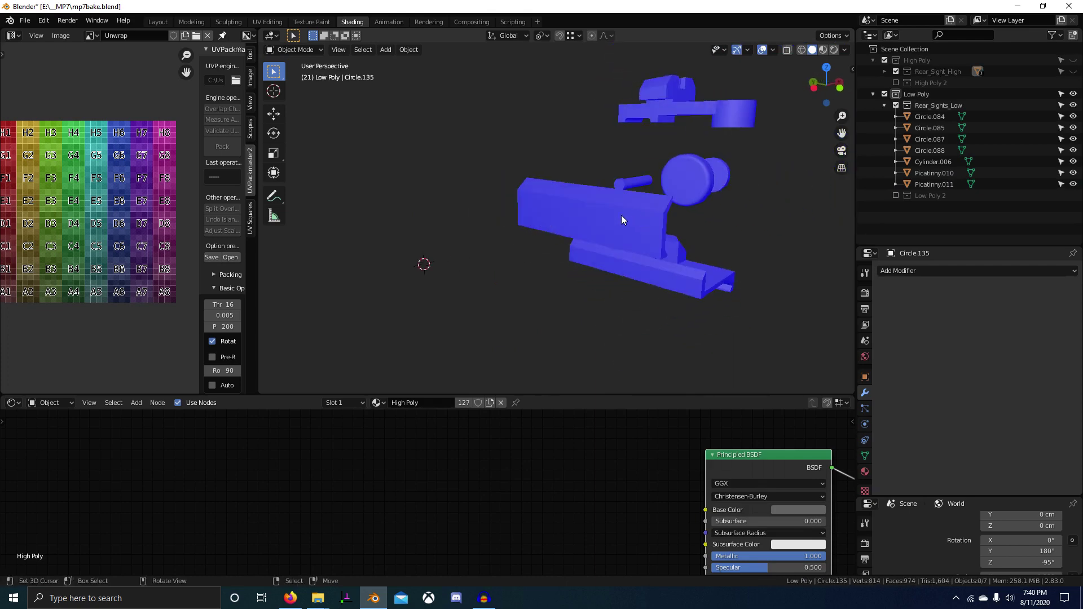
# - Select all the low poly rear sight parts and join them into one object
pyautogui.rightClick(621, 215)
pyautogui.scroll(-1, 695, 273)
pyautogui.moveTo(697, 276); pyautogui.dragTo(570, 265, button='middle')
pyautogui.press('a')
pyautogui.scroll(4, 613, 264)
pyautogui.hotkey('ctrl', 'j')
pyautogui.scroll(-2, 613, 265)
# - Rename the joined low poly object as Rear_Sights_low
pyautogui.doubleClick(936, 116)
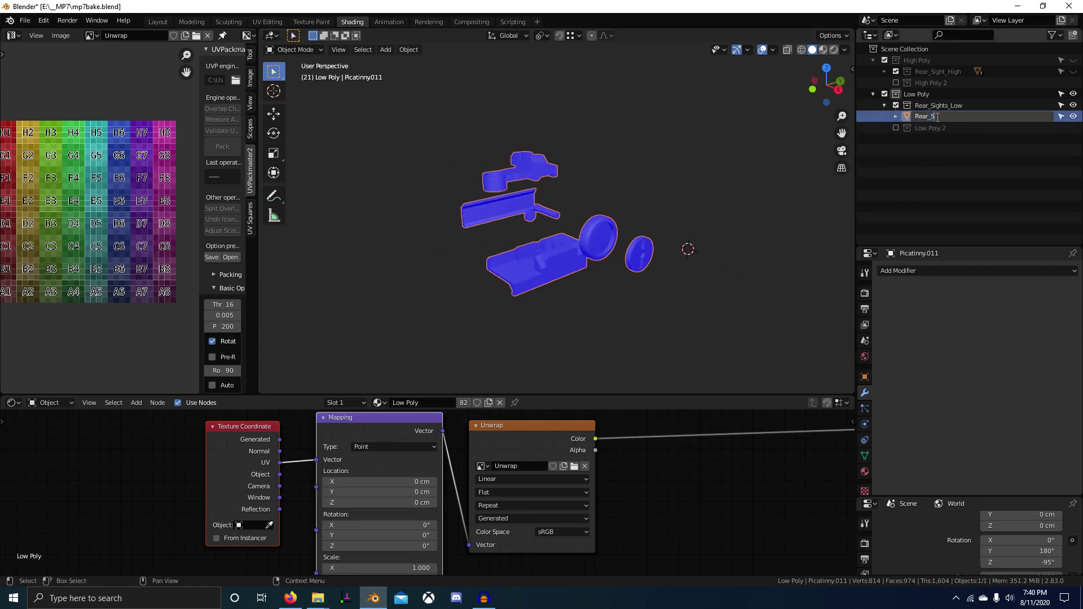
pyautogui.write('Rear_Sights_low')
pyautogui.press('Return')
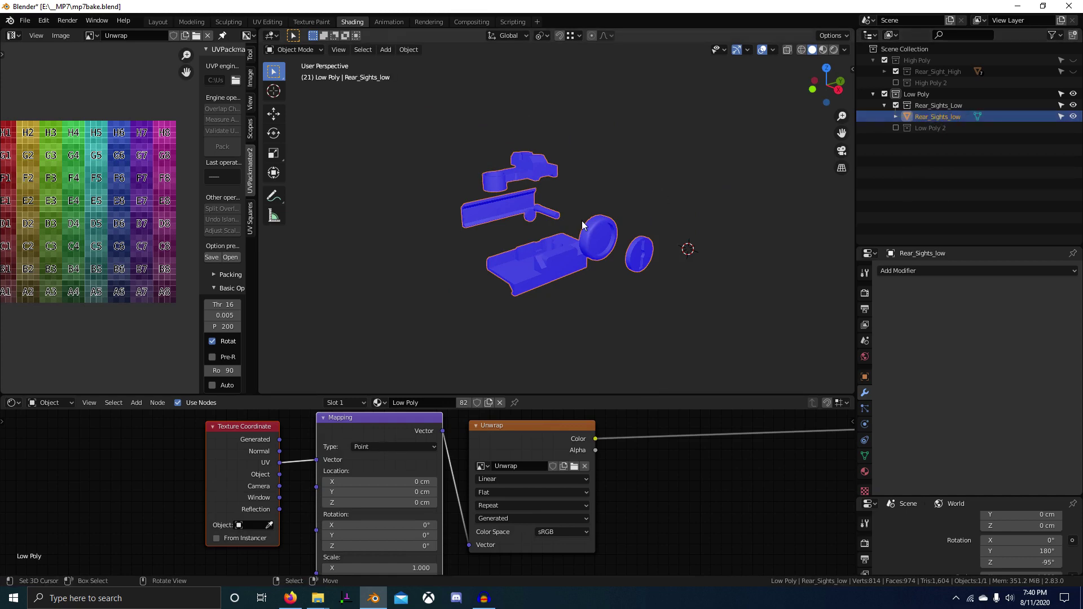
# - Average the scale of the UV islands of Rear_Sights_low and pack them with UVPackmaster2
pyautogui.moveTo(587, 225); pyautogui.dragTo(725, 220, button='middle')
pyautogui.press('Tab')
pyautogui.scroll(-2, 49, 282)
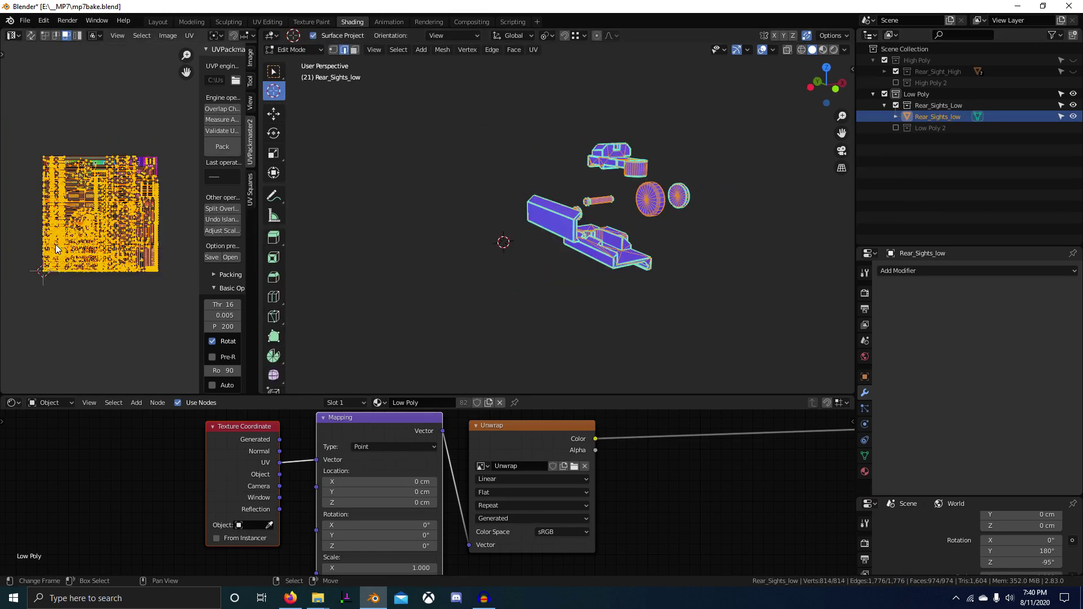
pyautogui.moveTo(30, 277); pyautogui.dragTo(48, 290, button='middle')
pyautogui.press('F3')
pyautogui.write('ave')
pyautogui.press('Down')
pyautogui.press('Return')
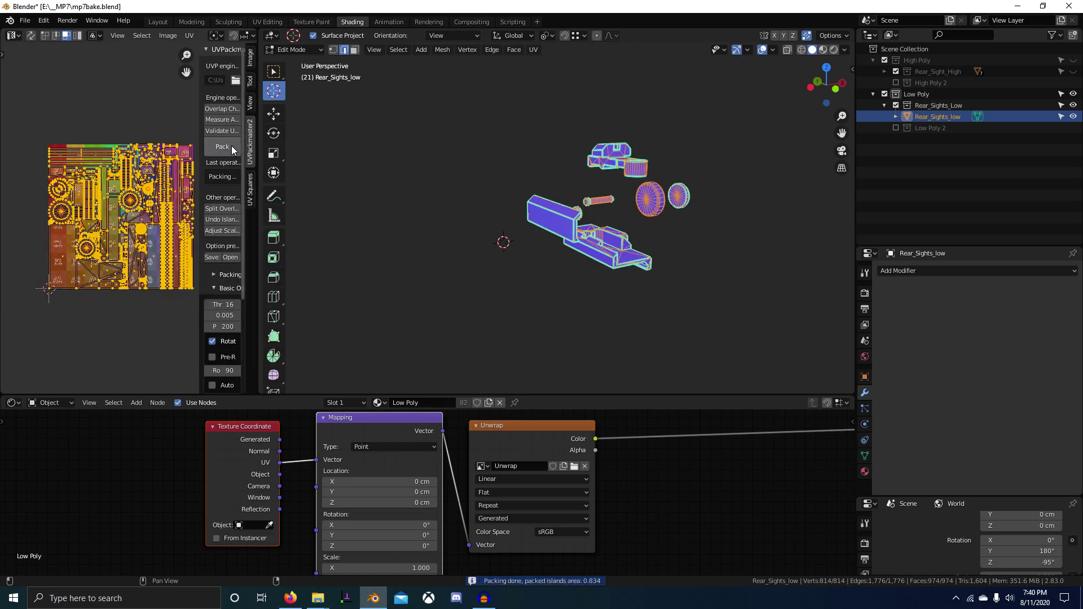
pyautogui.click(231, 145)
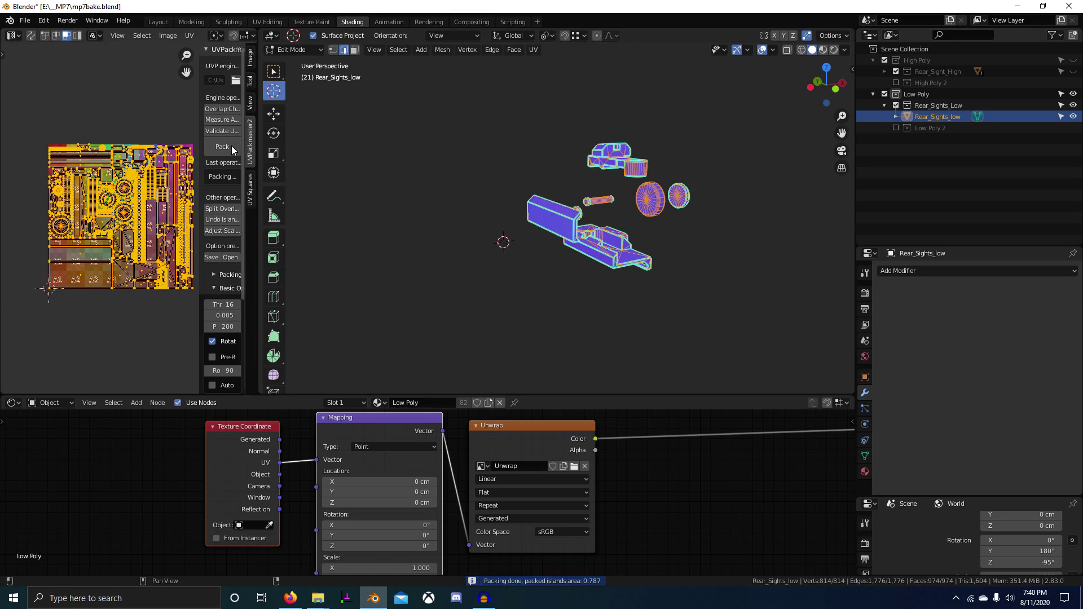
pyautogui.click(228, 146)
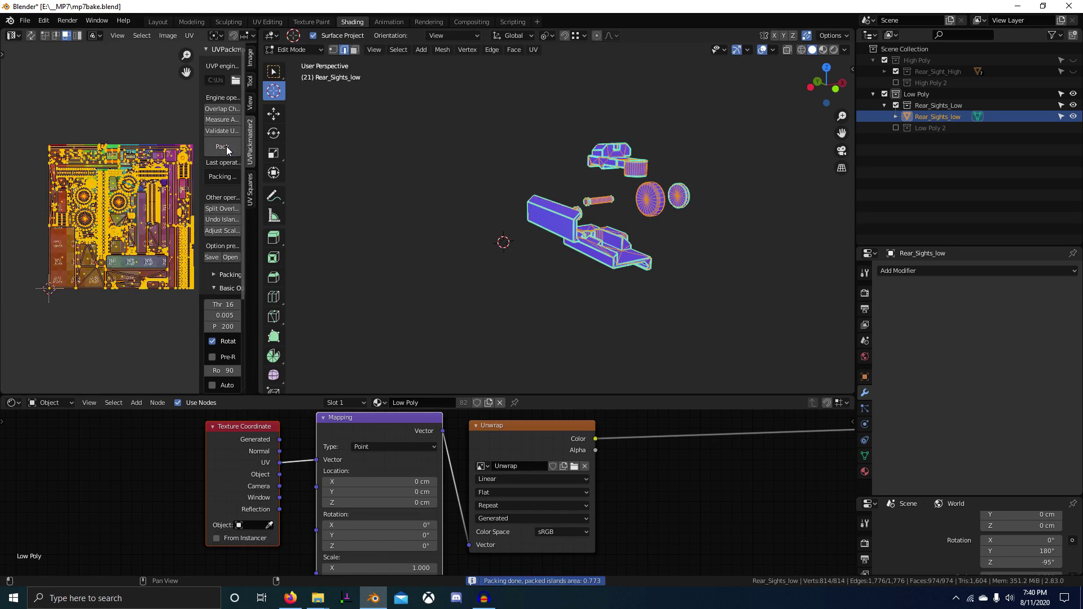
# - Repack the UV islands of Rear_Sights_low with Blender's own Pack Islands operation
pyautogui.scroll(6, 118, 233)
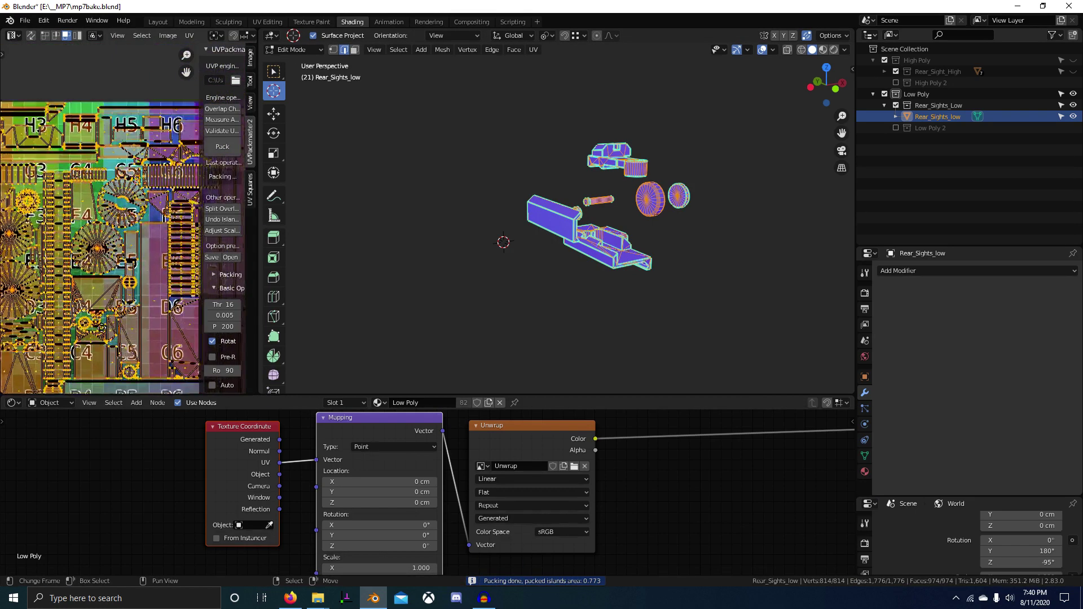
pyautogui.scroll(-3, 194, 195)
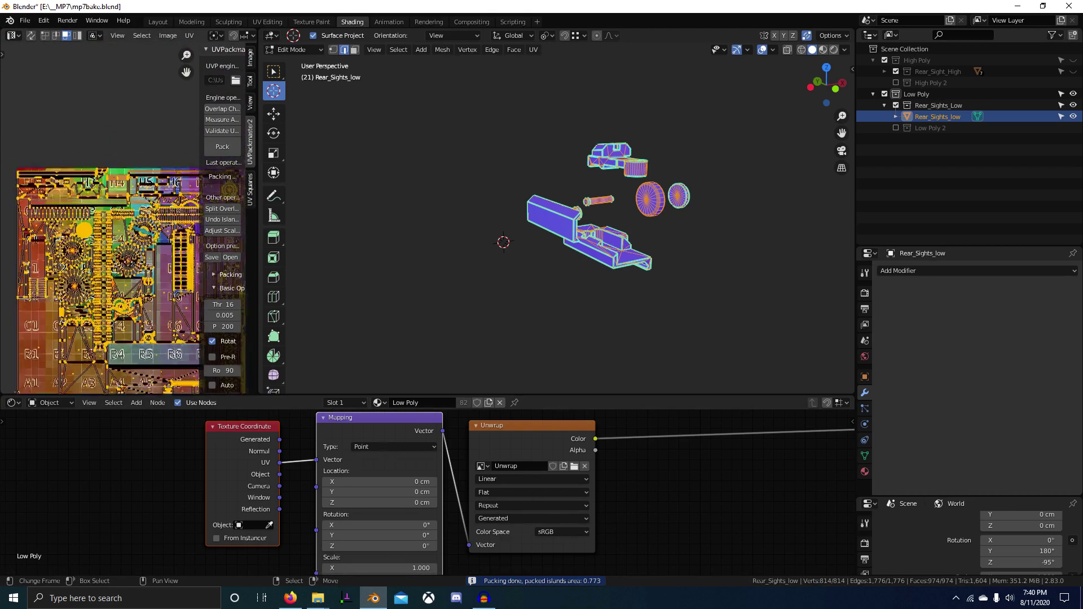
pyautogui.moveTo(193, 254); pyautogui.dragTo(131, 244, button='middle')
pyautogui.press('Tab')
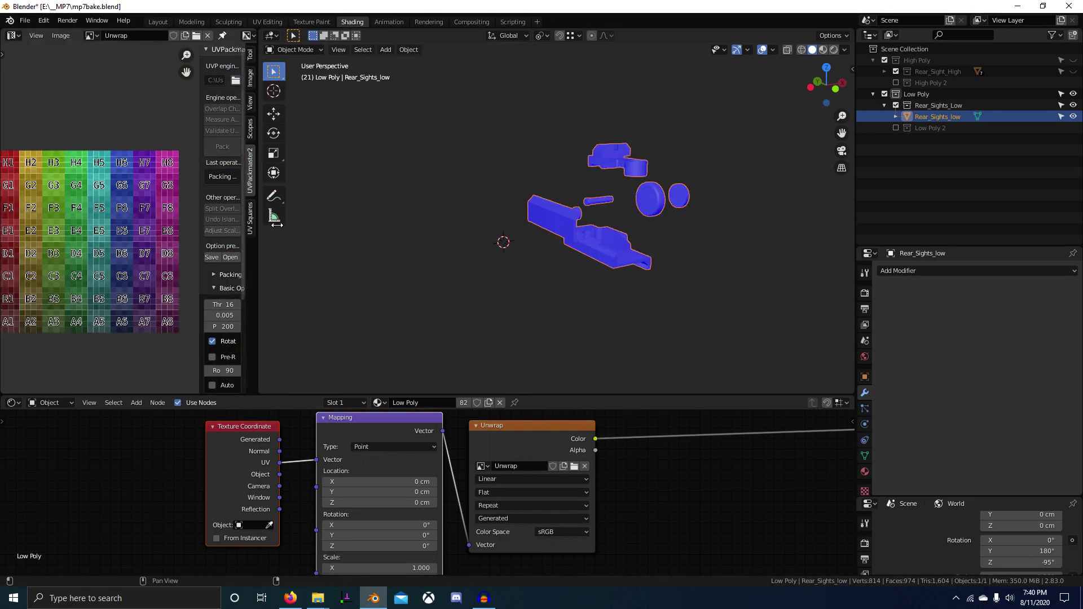
pyautogui.press('Tab')
pyautogui.press('F3')
pyautogui.write('pack')
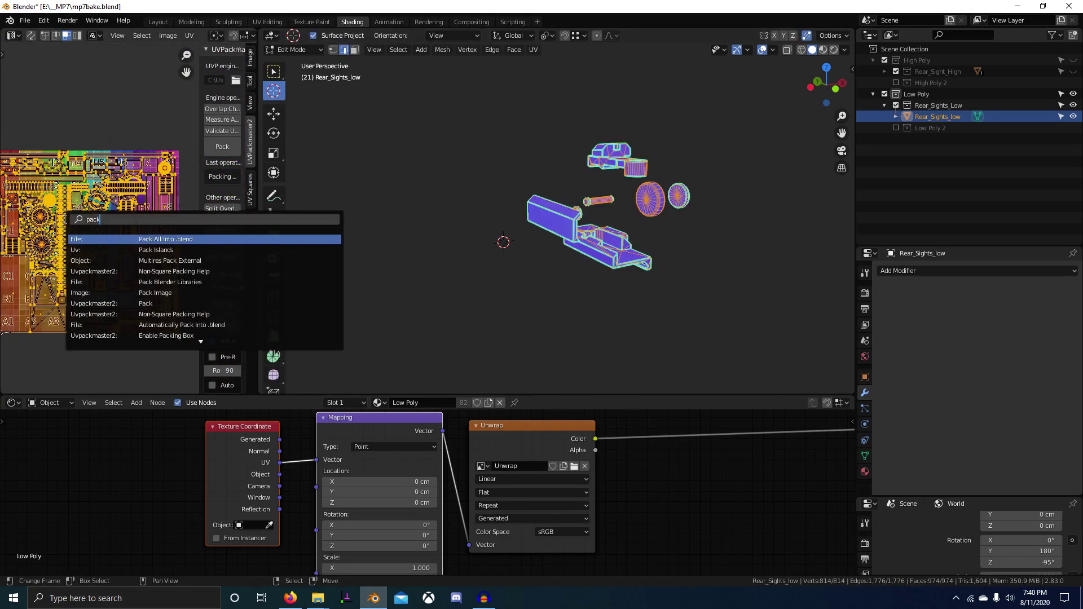
pyautogui.press('Down')
pyautogui.press('Return')
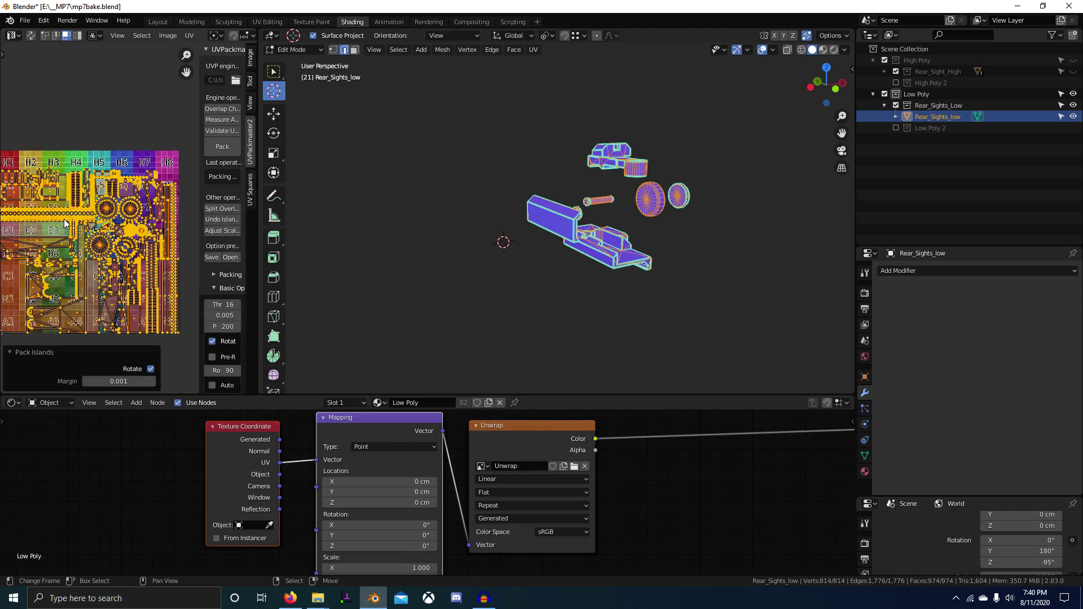
# - Pack the UV islands again with UVPackmaster2, return to Object Mode and deselect the low poly object
pyautogui.scroll(-2, 231, 305)
pyautogui.scroll(-4, 265, 275)
pyautogui.moveTo(36, 219); pyautogui.dragTo(61, 222, button='middle')
pyautogui.click(250, 148)
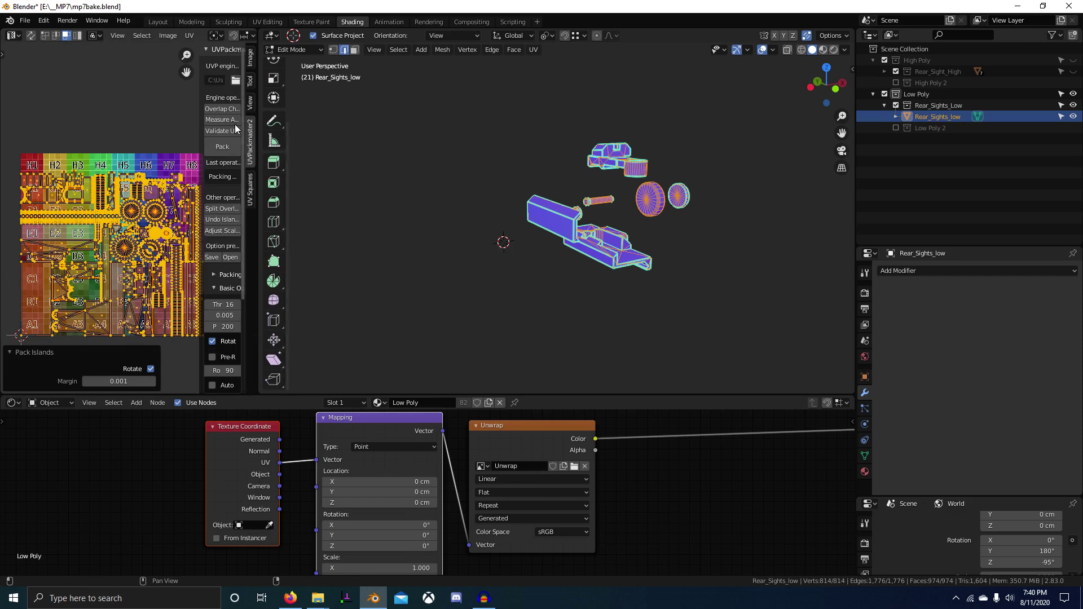
pyautogui.click(225, 147)
pyautogui.press('Tab')
pyautogui.moveTo(681, 255); pyautogui.dragTo(617, 299, button='middle')
pyautogui.hotkey('alt', 'a')
pyautogui.scroll(1, 571, 282)
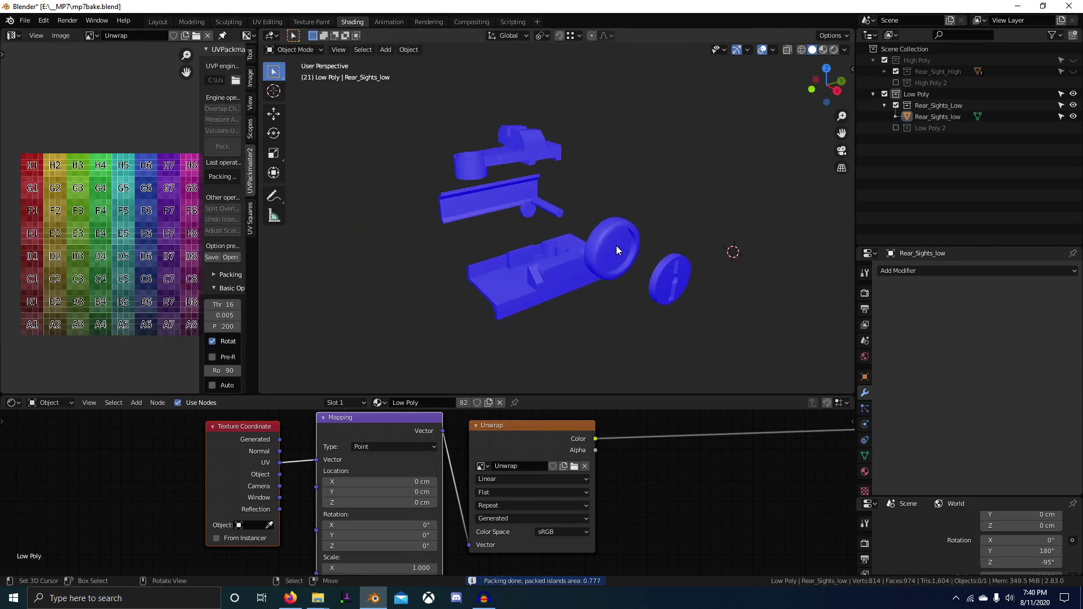
# - Show only the High Poly collection and join all its rear sight parts into one object
pyautogui.click(614, 231)
pyautogui.moveTo(614, 230); pyautogui.dragTo(692, 253, button='middle')
pyautogui.moveTo(604, 276); pyautogui.dragTo(580, 252, button='middle')
pyautogui.click(573, 267)
pyautogui.press('a')
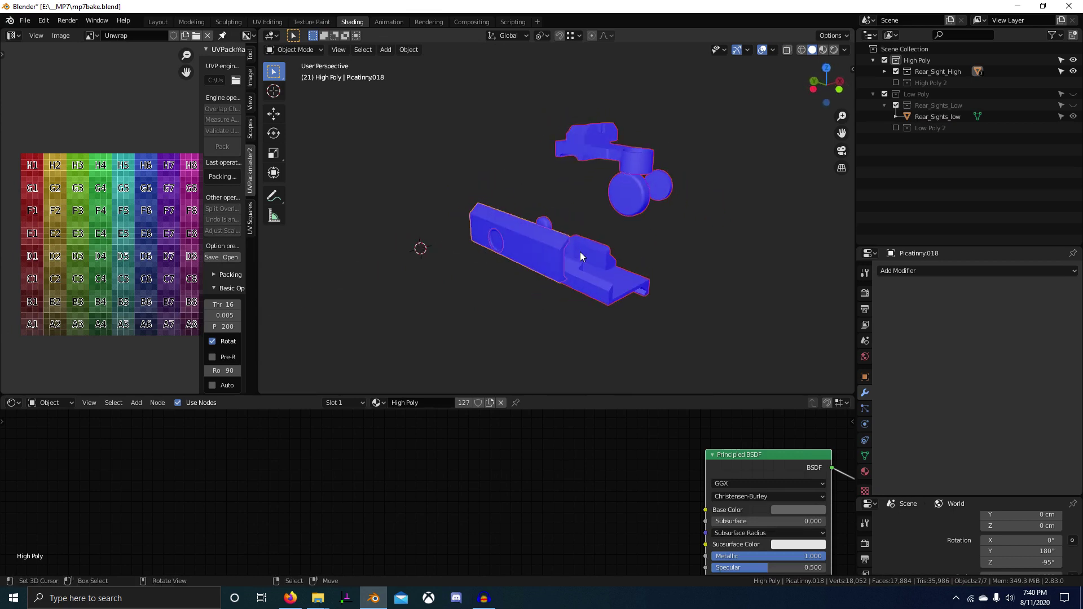
pyautogui.click(884, 72)
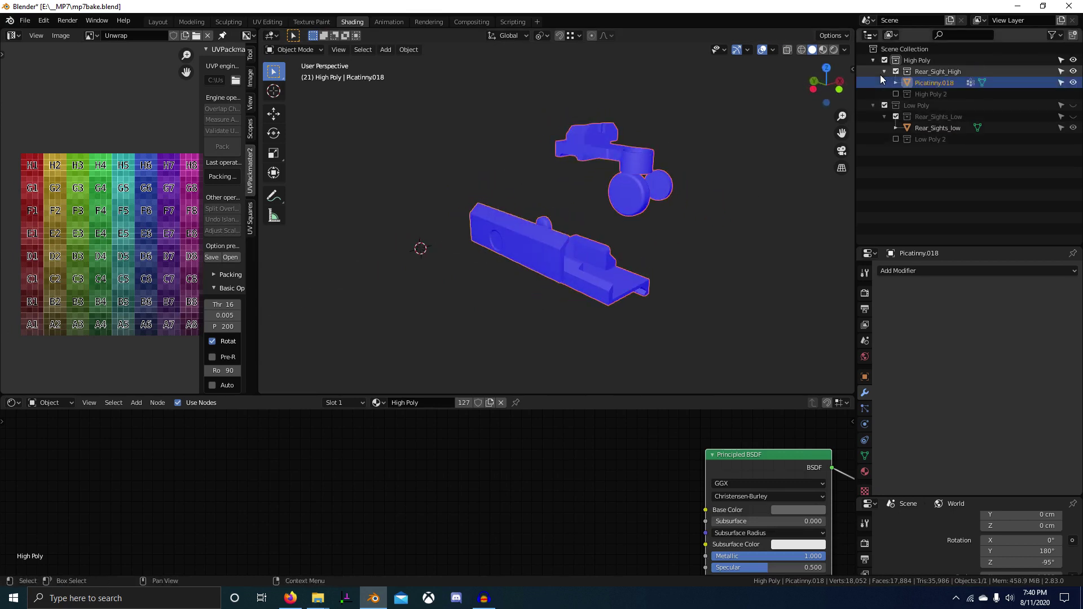
# - Rename the joined high poly object as Rear_Sights_High
pyautogui.doubleClick(927, 82)
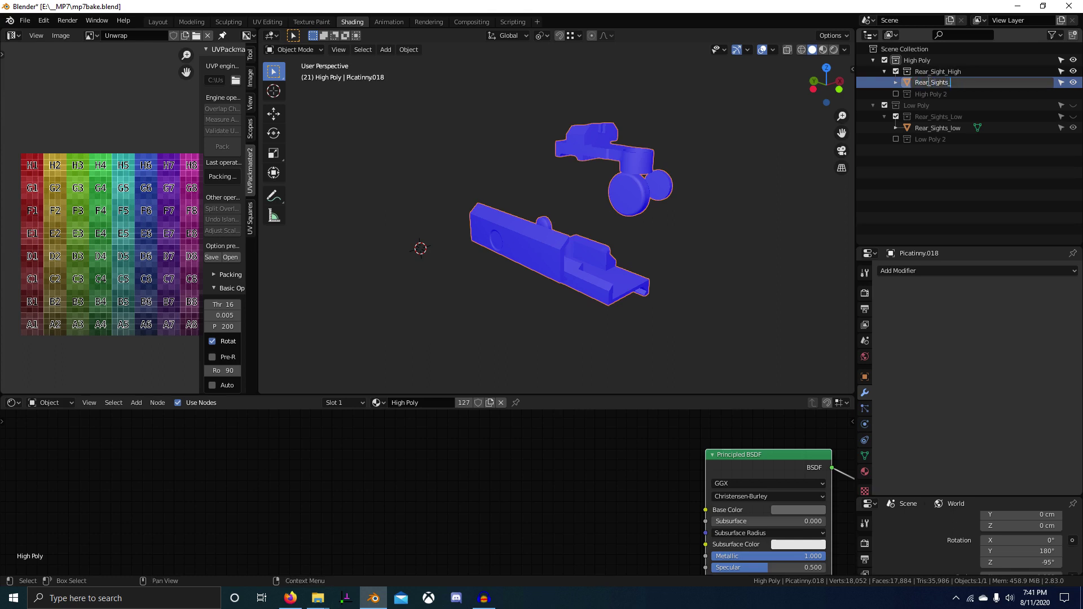
pyautogui.press('Return')
pyautogui.moveTo(639, 179); pyautogui.dragTo(781, 154, button='middle')
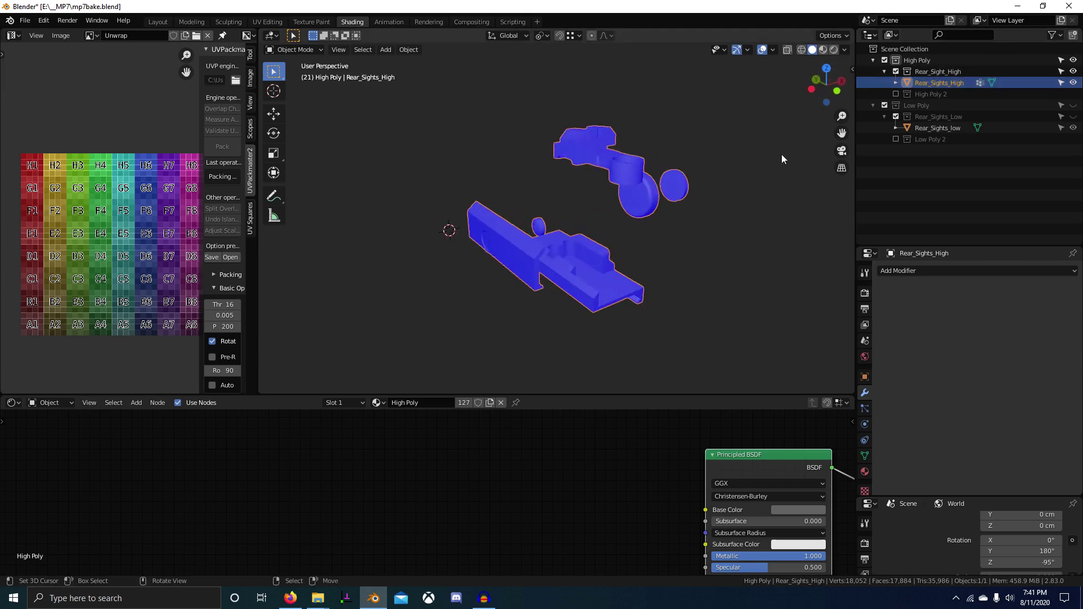
# - Turn off the Face Orientation overlay and view Rear_Sights_High in plain solid shading
pyautogui.click(777, 49)
pyautogui.click(716, 253)
pyautogui.moveTo(649, 224)
pyautogui.mouseDown(button='middle')
pyautogui.moveTo(563, 211)
pyautogui.moveTo(712, 177)
pyautogui.moveTo(699, 170)
pyautogui.moveTo(733, 141)
pyautogui.mouseUp(button='middle')
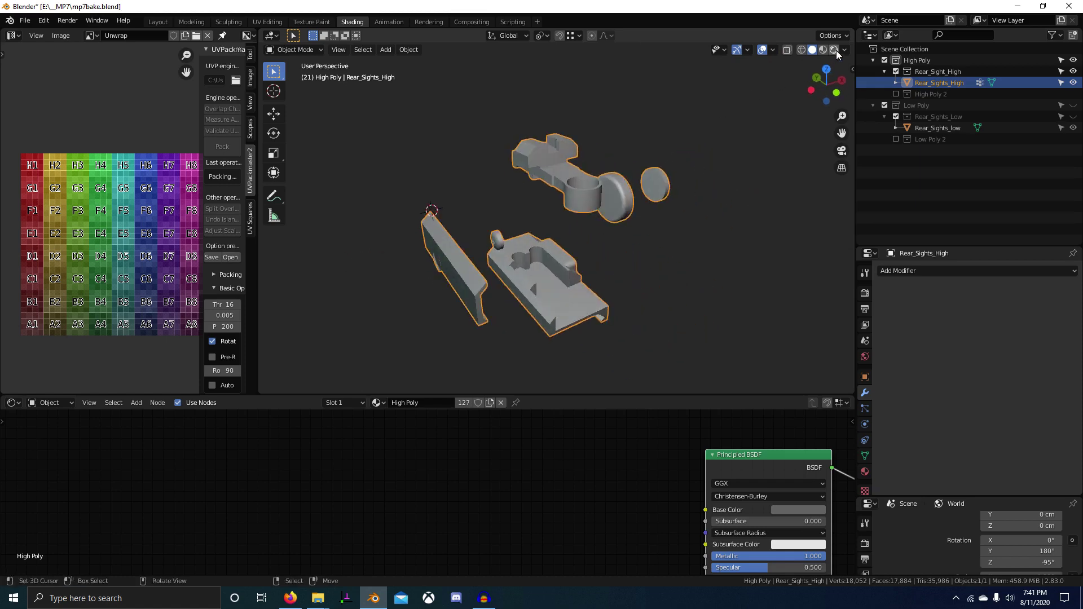
# - Set the world environment's Y rotation to 0° while previewing Rear_Sights_High in rendered shading, and return to solid shading
pyautogui.click(833, 49)
pyautogui.moveTo(651, 179); pyautogui.dragTo(726, 153, button='middle')
pyautogui.moveTo(645, 167); pyautogui.dragTo(701, 204, button='middle')
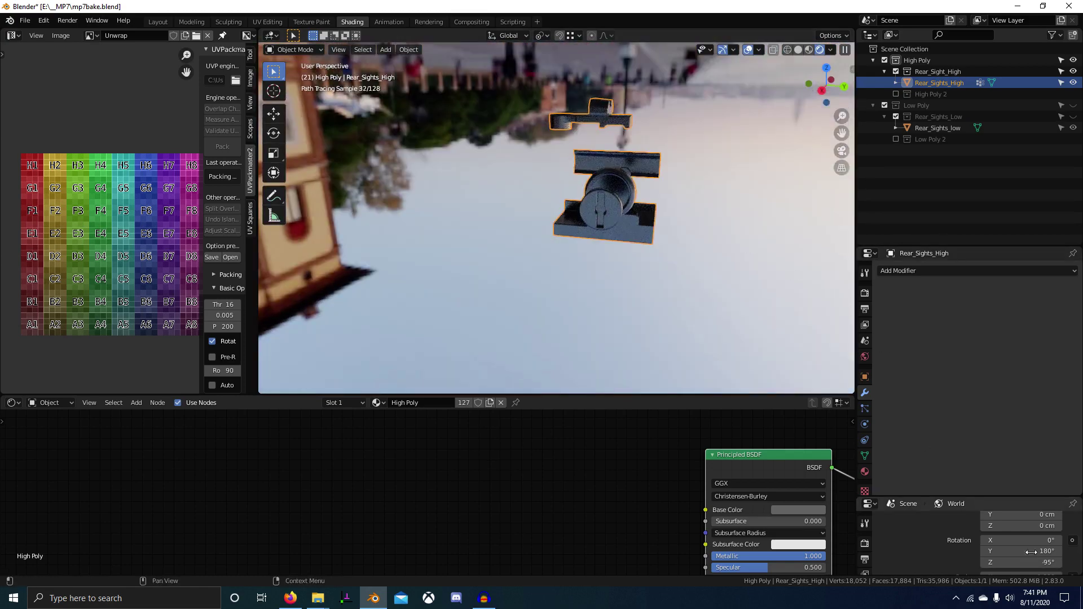
pyautogui.press('Return')
pyautogui.moveTo(728, 375); pyautogui.dragTo(692, 206, button='middle')
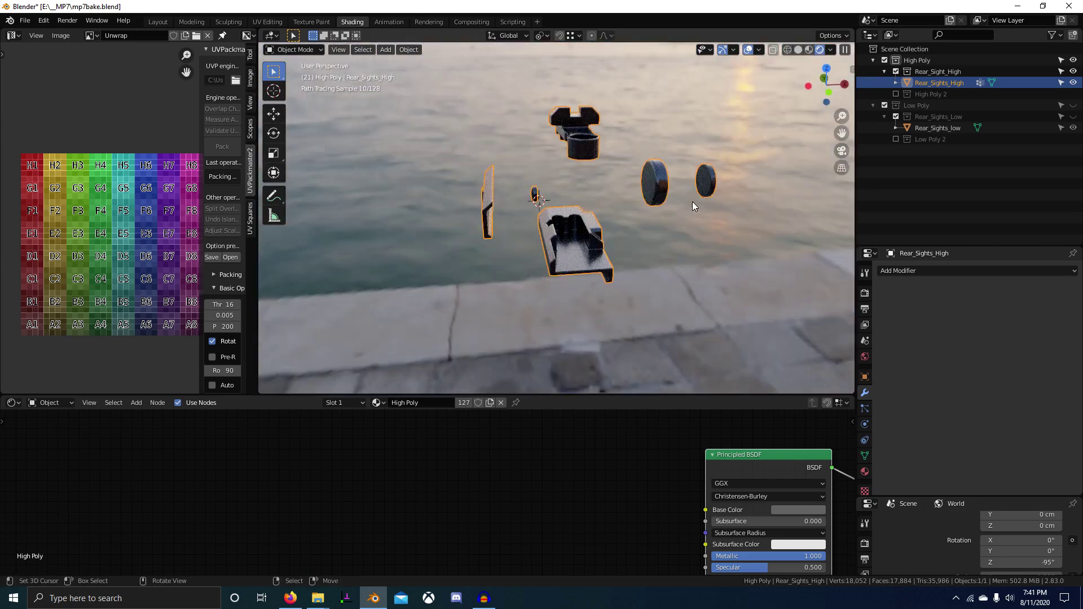
pyautogui.click(798, 51)
# - Show only the Low Poly collection, check Rear_Sights_low in Edit Mode and apply all its transforms
pyautogui.moveTo(694, 186); pyautogui.dragTo(652, 195, button='middle')
pyautogui.press('2')
pyautogui.rightClick(536, 134)
pyautogui.scroll(4, 600, 168)
pyautogui.moveTo(641, 237); pyautogui.dragTo(685, 251, button='middle')
pyautogui.press('Tab')
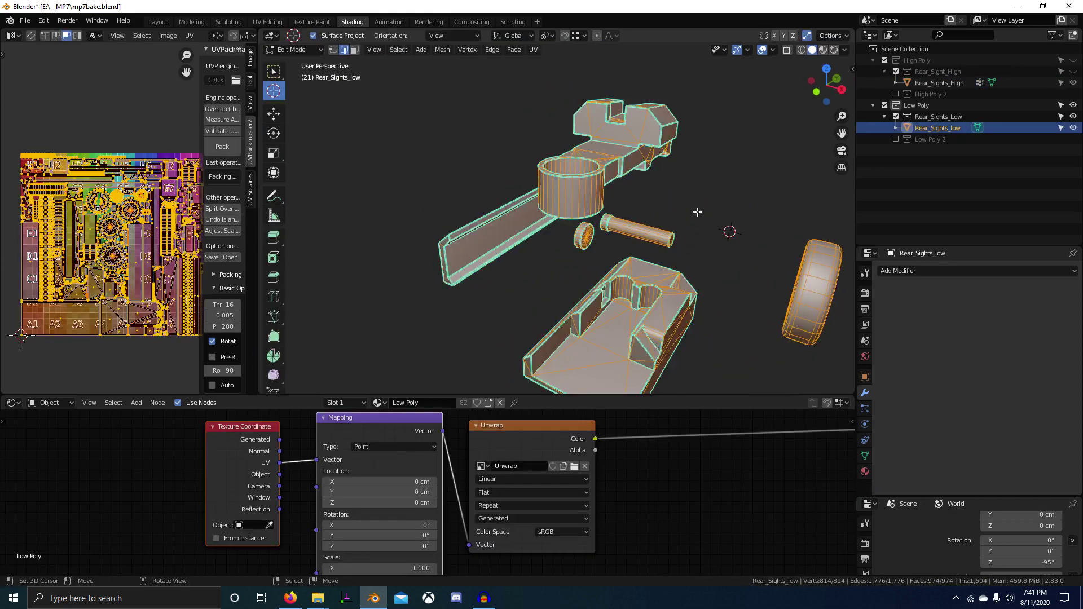
pyautogui.moveTo(698, 212); pyautogui.dragTo(684, 166, button='middle')
pyautogui.press('Tab')
pyautogui.moveTo(665, 221); pyautogui.dragTo(645, 253, button='middle')
pyautogui.hotkey('ctrl', 'a')
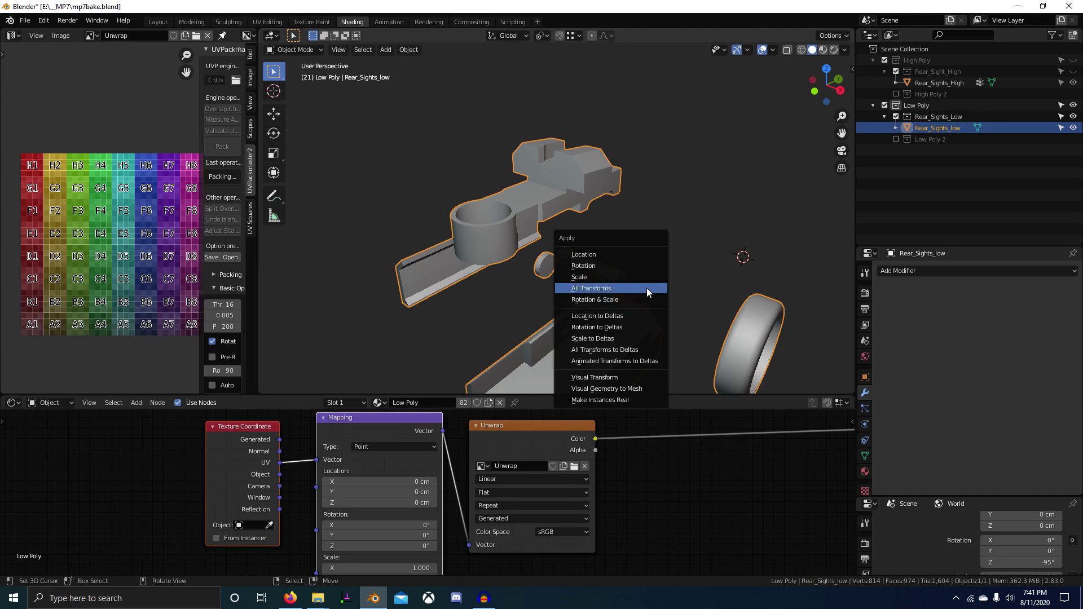
pyautogui.click(646, 287)
# - Show only the High Poly collection and try to apply all transforms to Rear_Sights_High
pyautogui.press('1')
pyautogui.click(543, 195)
pyautogui.hotkey('ctrl', 'a')
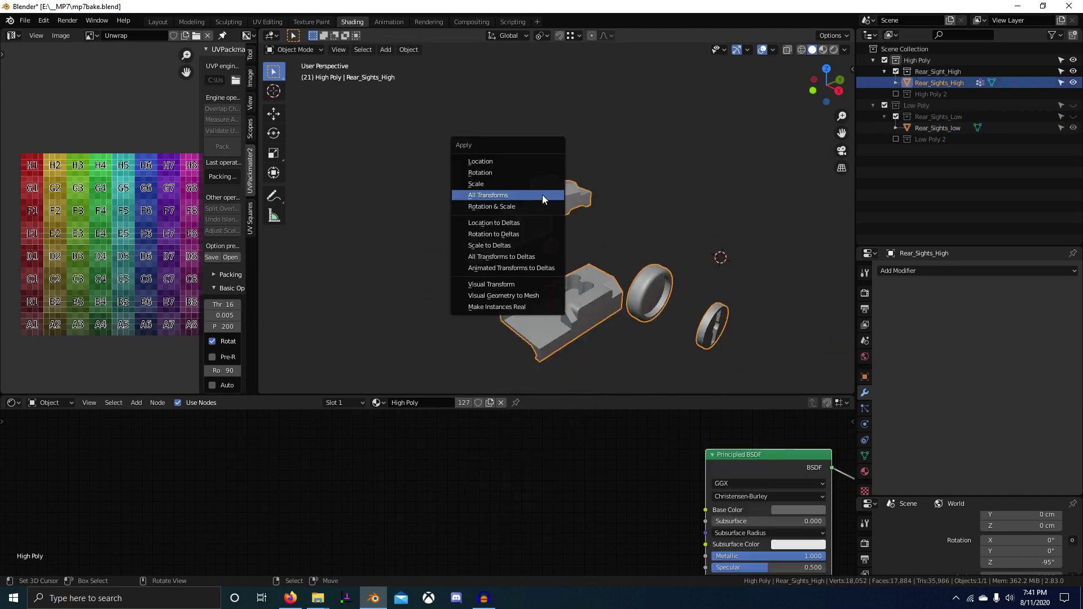
pyautogui.click(543, 195)
pyautogui.moveTo(628, 204); pyautogui.dragTo(591, 220, button='middle')
pyautogui.press('Tab')
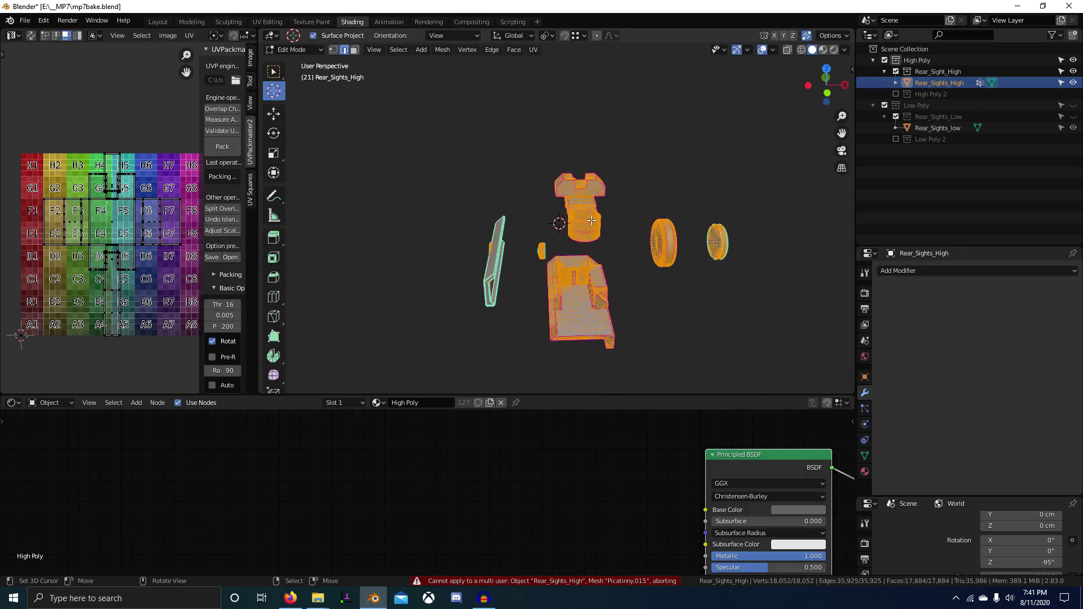
pyautogui.press('Tab')
# - Make the object data of Rear_Sights_High single-user and apply all transforms to it
pyautogui.press('F3')
pyautogui.write('make sing')
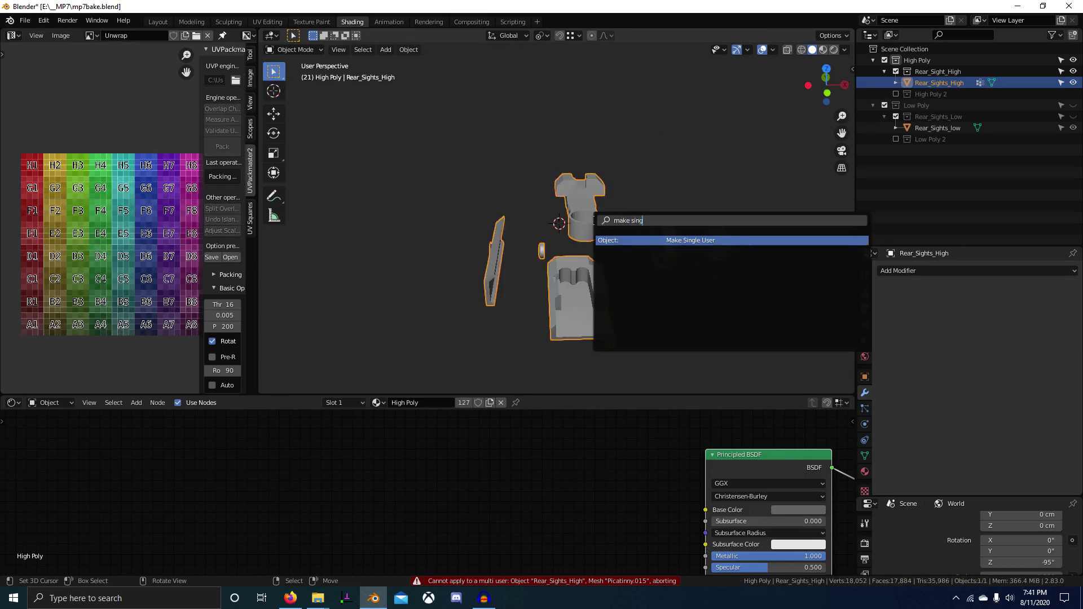
pyautogui.press('Return')
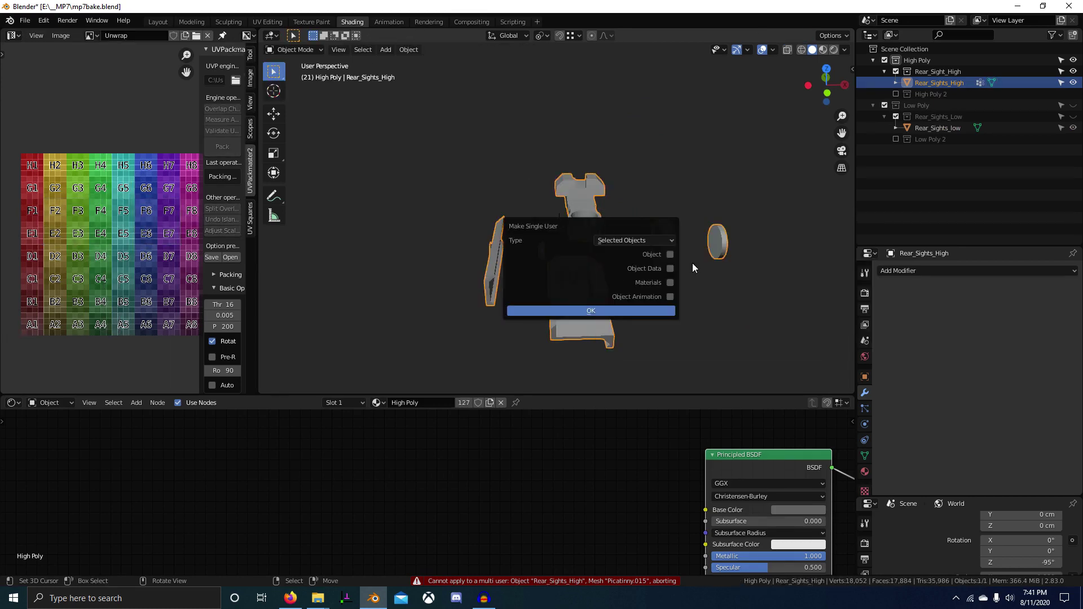
pyautogui.click(638, 313)
pyautogui.moveTo(638, 312); pyautogui.dragTo(712, 252, button='middle')
pyautogui.hotkey('ctrl', 'a')
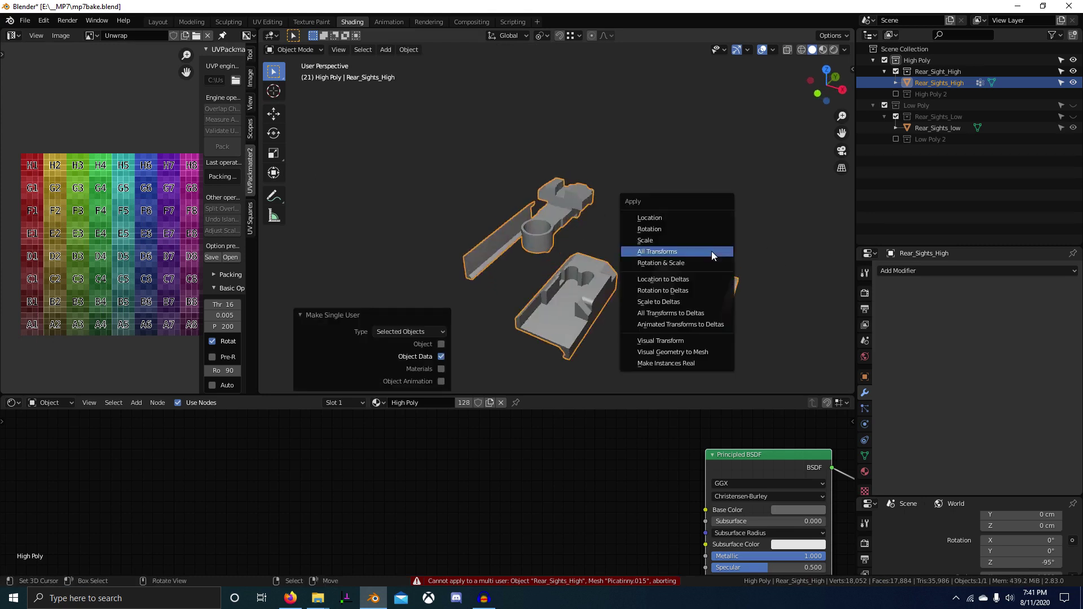
pyautogui.click(712, 251)
# - Show the High Poly and Low Poly collections together in front view and select both rear sight objects
pyautogui.moveTo(634, 261); pyautogui.dragTo(619, 243, button='middle')
pyautogui.press('KP_1')
pyautogui.press('2')
pyautogui.press('1')
pyautogui.press('2')
pyautogui.rightClick(576, 234)
pyautogui.scroll(2, 604, 285)
pyautogui.hotkey('shift', '1')
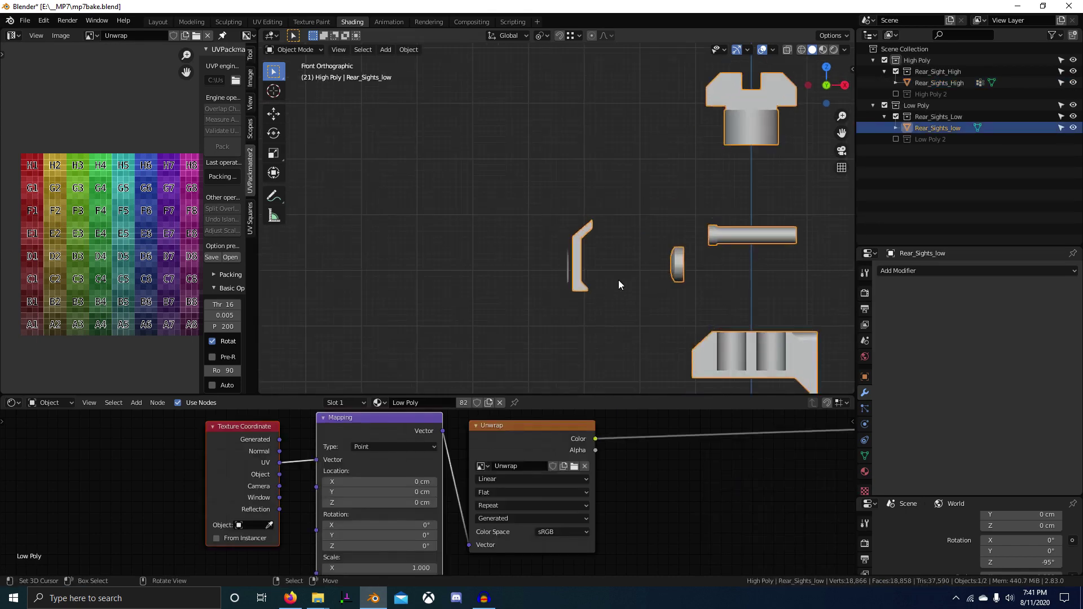
pyautogui.keyDown('shift'); pyautogui.moveTo(735, 195); pyautogui.dragTo(702, 155, button='middle'); pyautogui.keyUp('shift')
pyautogui.scroll(3, 701, 155)
pyautogui.hotkey('alt', 'a')
pyautogui.press('a')
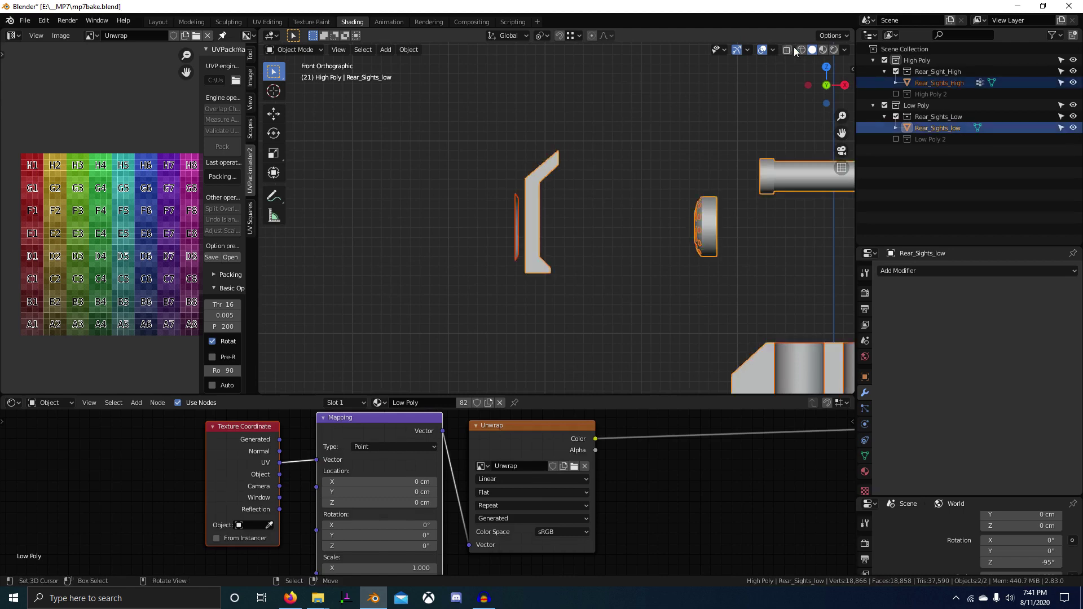
# - Enter Edit Mode on Rear_Sights_High and display its face normals at size 0.01 in wireframe shading
pyautogui.click(775, 50)
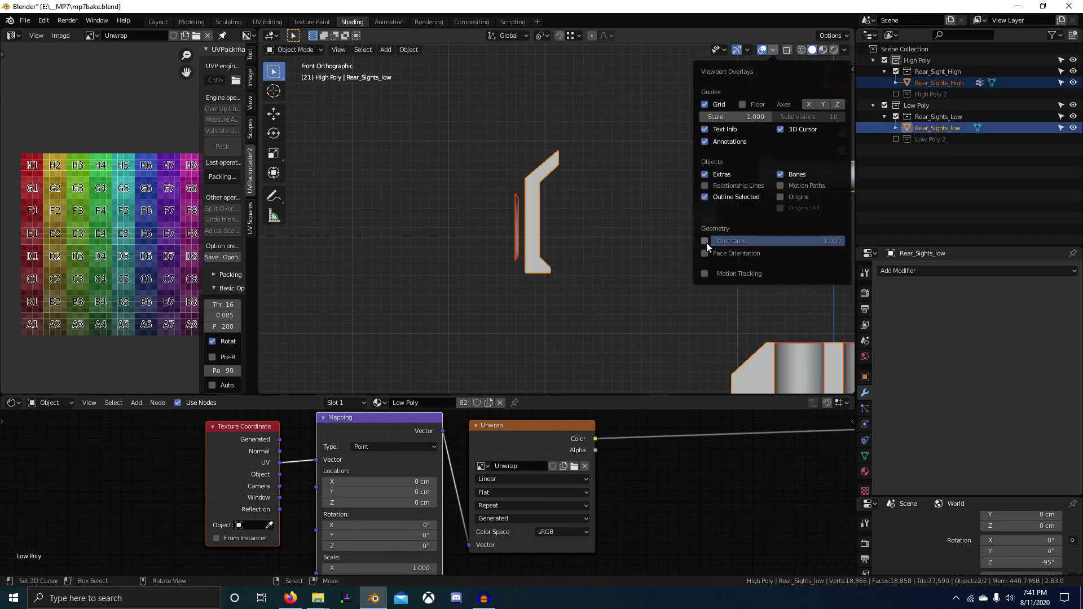
pyautogui.rightClick(547, 171)
pyautogui.press('Tab')
pyautogui.scroll(3, 567, 195)
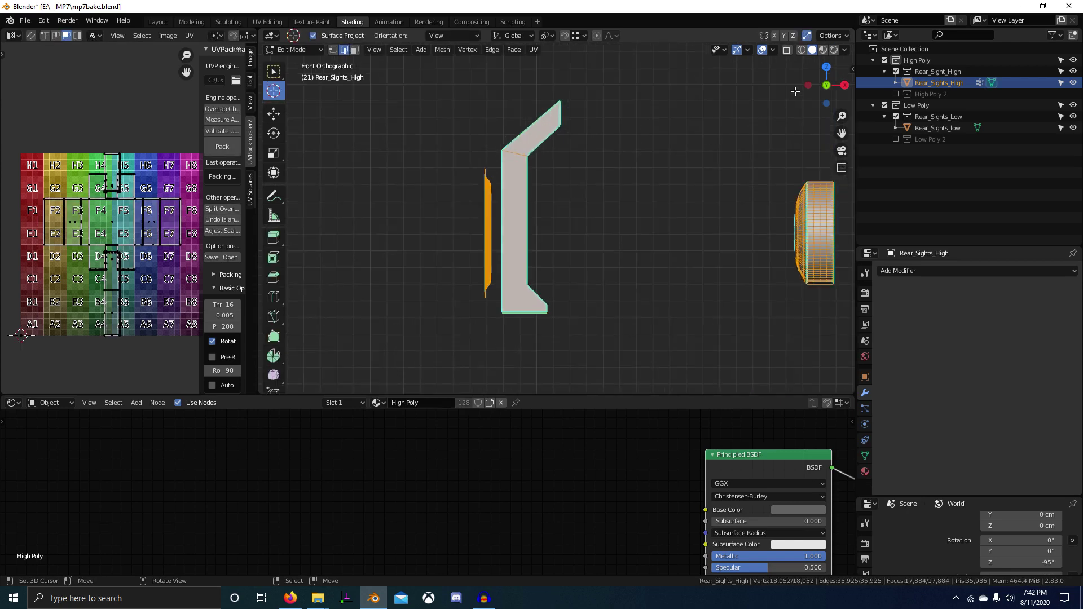
pyautogui.click(773, 50)
pyautogui.click(727, 445)
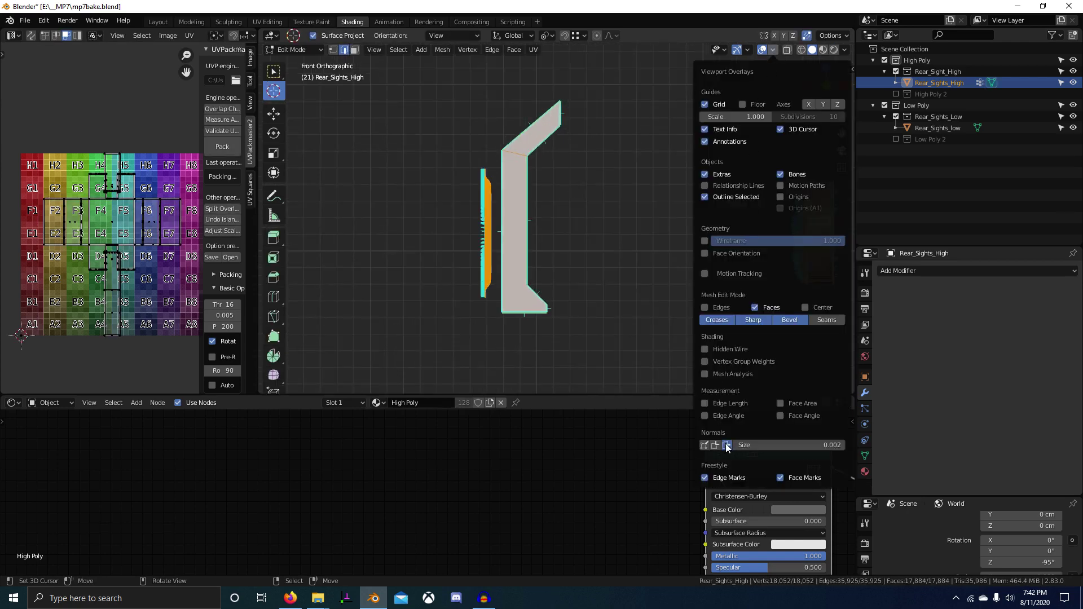
pyautogui.moveTo(770, 442); pyautogui.dragTo(784, 442)
pyautogui.moveTo(789, 445); pyautogui.dragTo(809, 445)
pyautogui.hotkey('shift', 'z')
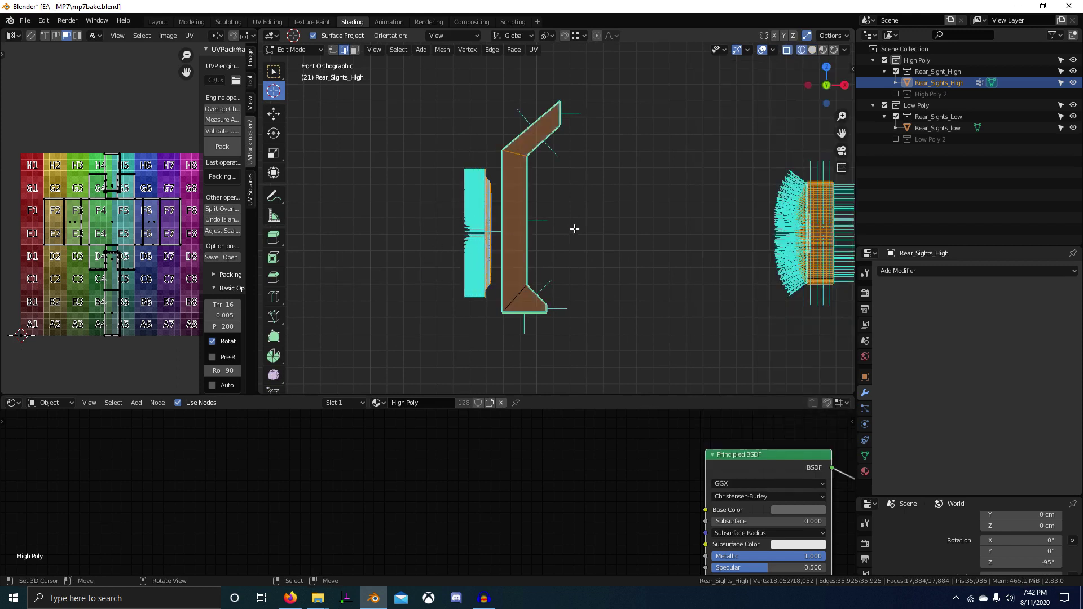
# - Compare the disc area with Rear_Sights_low and move the linked disc of Rear_Sights_High about 0.04 cm along X toward the side plate
pyautogui.press('Tab')
pyautogui.hotkey('alt', 'a')
pyautogui.rightClick(518, 151)
pyautogui.press('Tab')
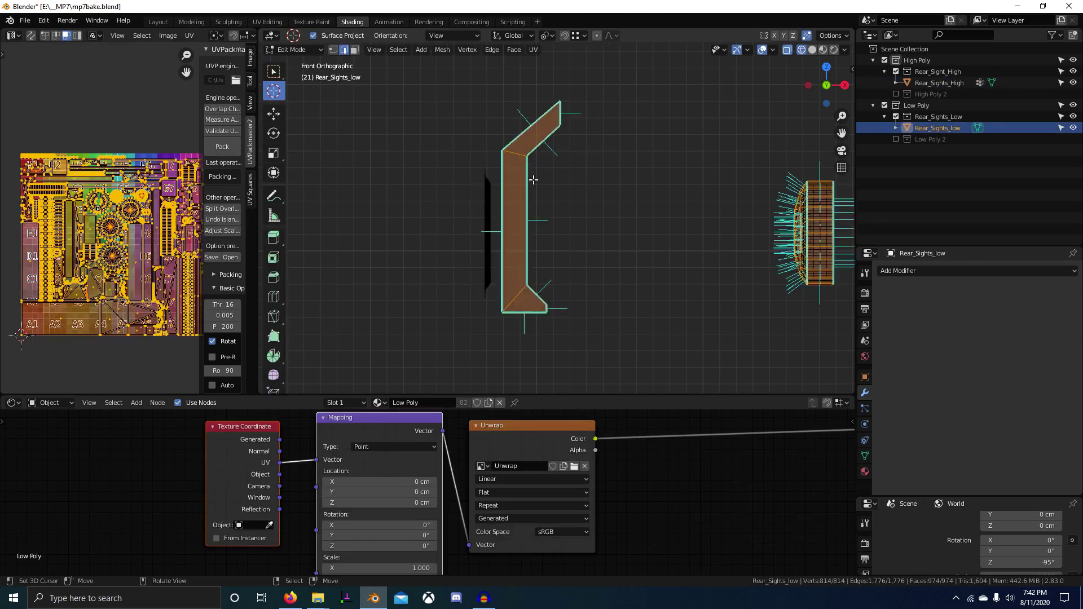
pyautogui.scroll(4, 553, 209)
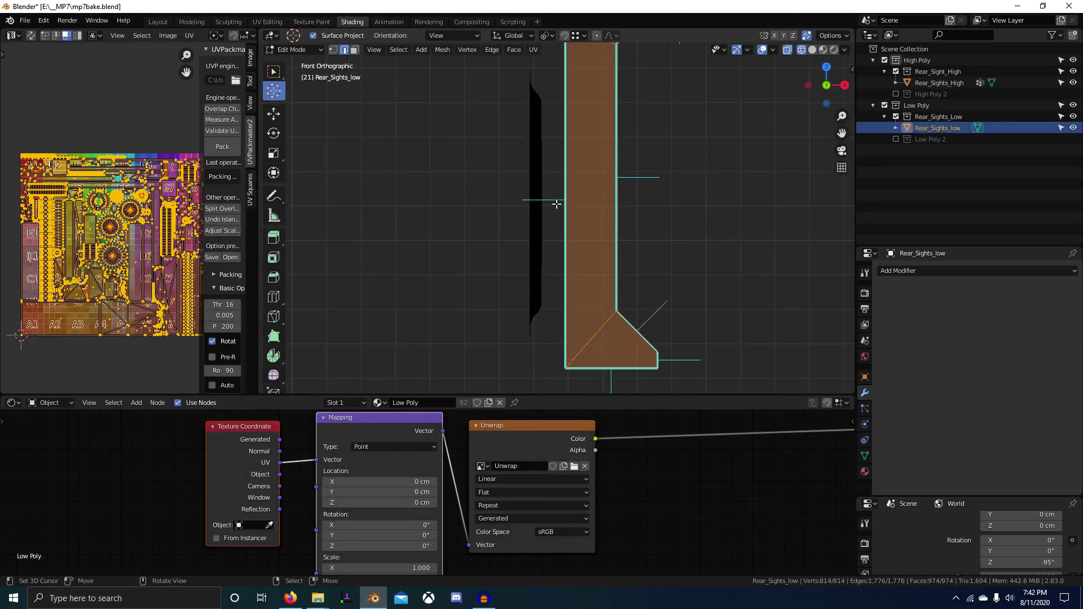
pyautogui.press('Tab')
pyautogui.click(538, 145)
pyautogui.press('Tab')
pyautogui.hotkey('alt', 'a')
pyautogui.press('l')
pyautogui.press('g')
pyautogui.press('x')
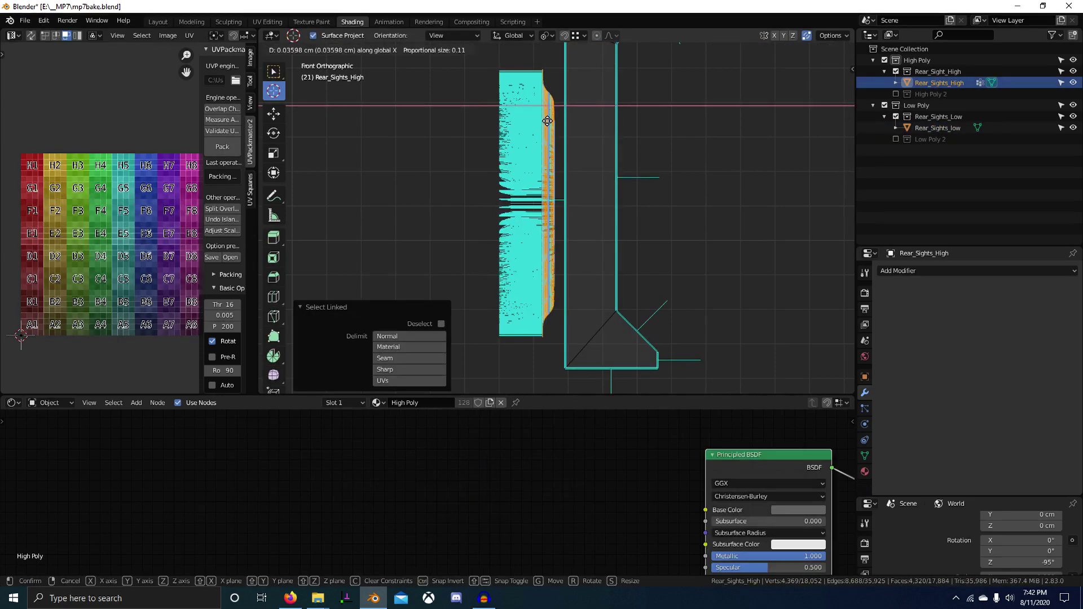
pyautogui.click(550, 121)
# - Examine the side plate of Rear_Sights_low and its normals in Edit Mode, and return to Object Mode in solid shading
pyautogui.press('Tab')
pyautogui.scroll(-3, 648, 188)
pyautogui.click(492, 204)
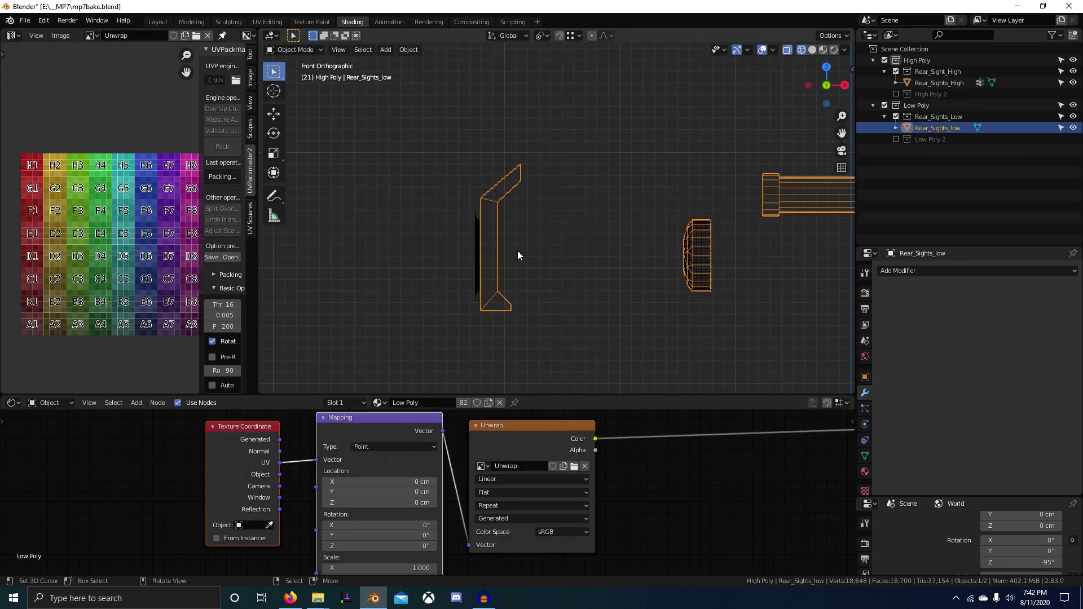
pyautogui.press('Tab')
pyautogui.press('KP_Decimal')
pyautogui.click(772, 51)
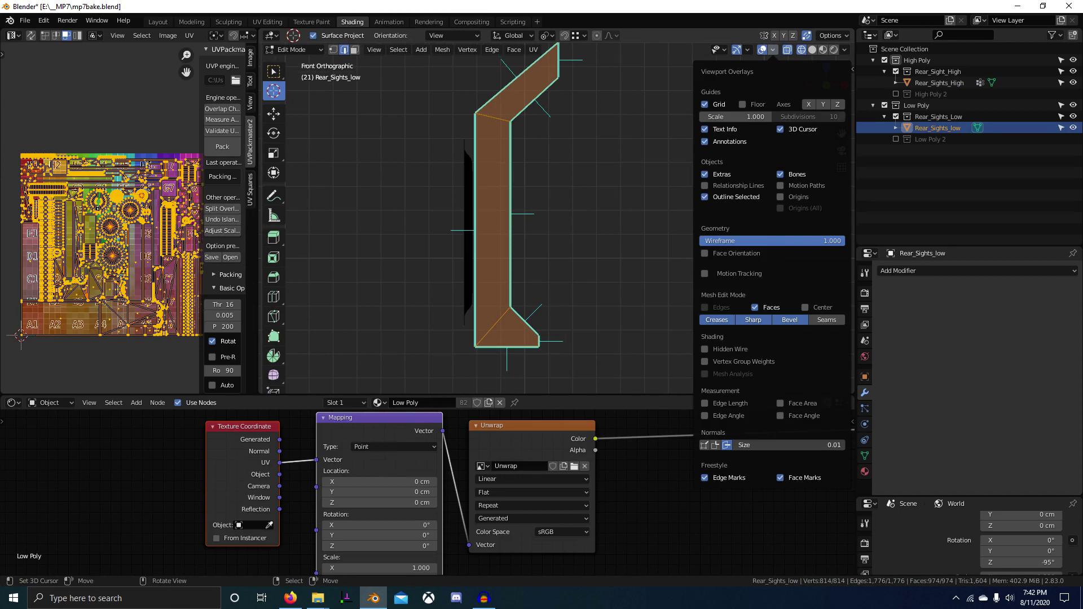
pyautogui.click(767, 441)
pyautogui.click(516, 225)
pyautogui.moveTo(508, 261); pyautogui.dragTo(617, 295, button='middle')
pyautogui.scroll(-4, 616, 295)
pyautogui.press('Tab')
pyautogui.press('z')
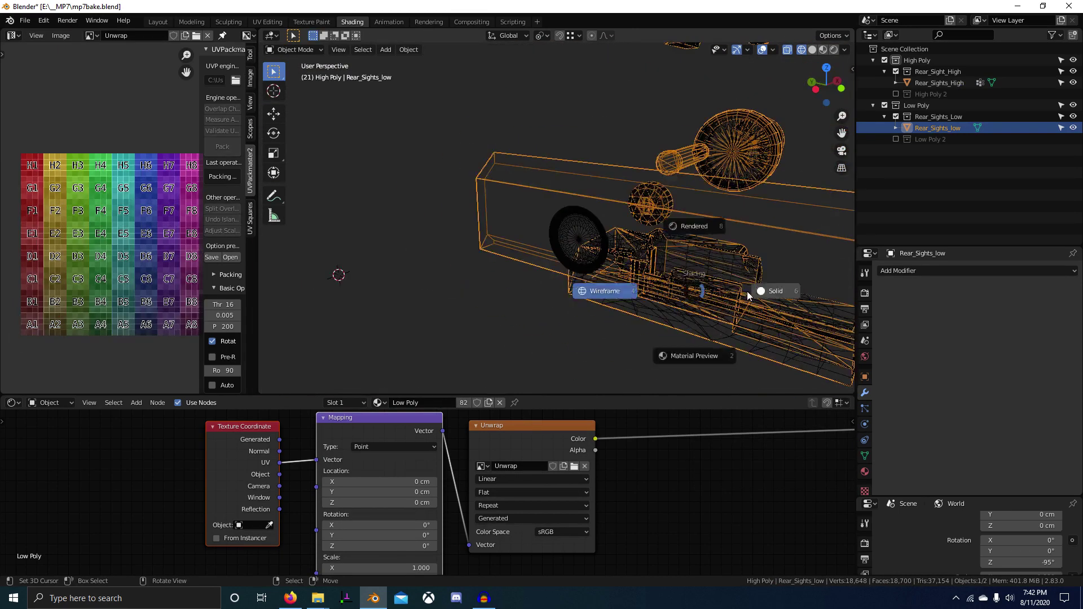
pyautogui.click(747, 291)
# - Select Rear_Sights_High and add Rear_Sights_low to the selection as the active object
pyautogui.moveTo(747, 291); pyautogui.dragTo(552, 237, button='middle')
pyautogui.press('g')
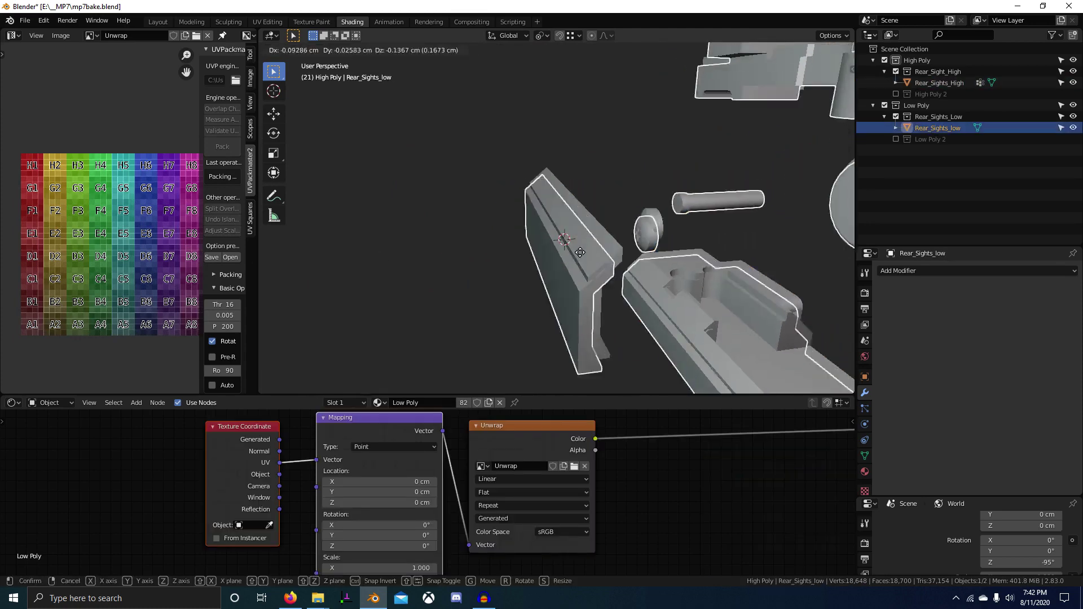
pyautogui.press('Escape')
pyautogui.click(542, 226)
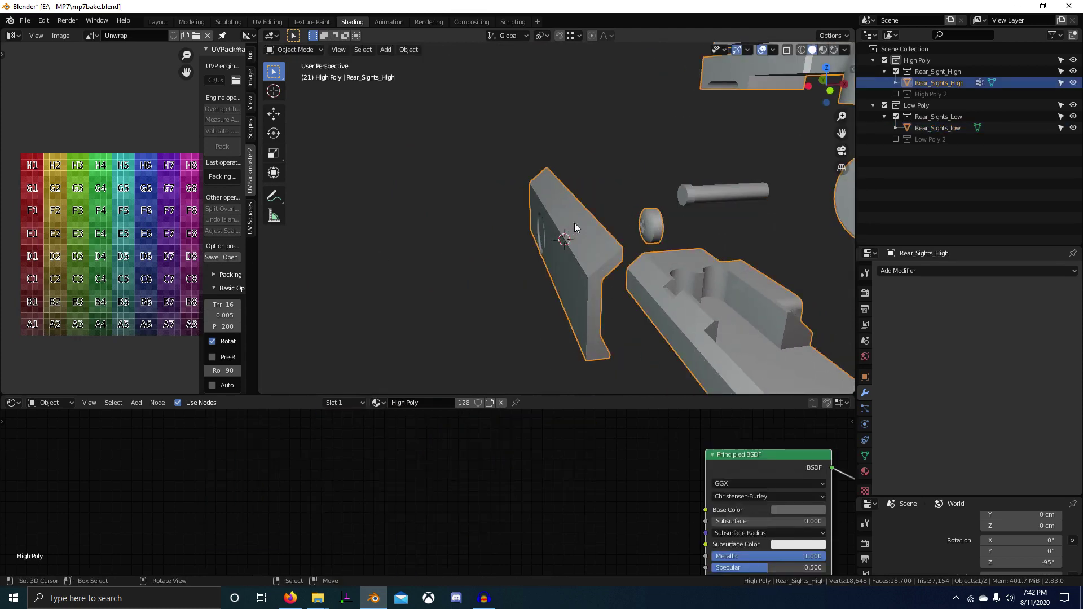
pyautogui.keyDown('shift'); pyautogui.click(594, 218); pyautogui.keyUp('shift')
pyautogui.moveTo(595, 219); pyautogui.dragTo(635, 293, button='middle')
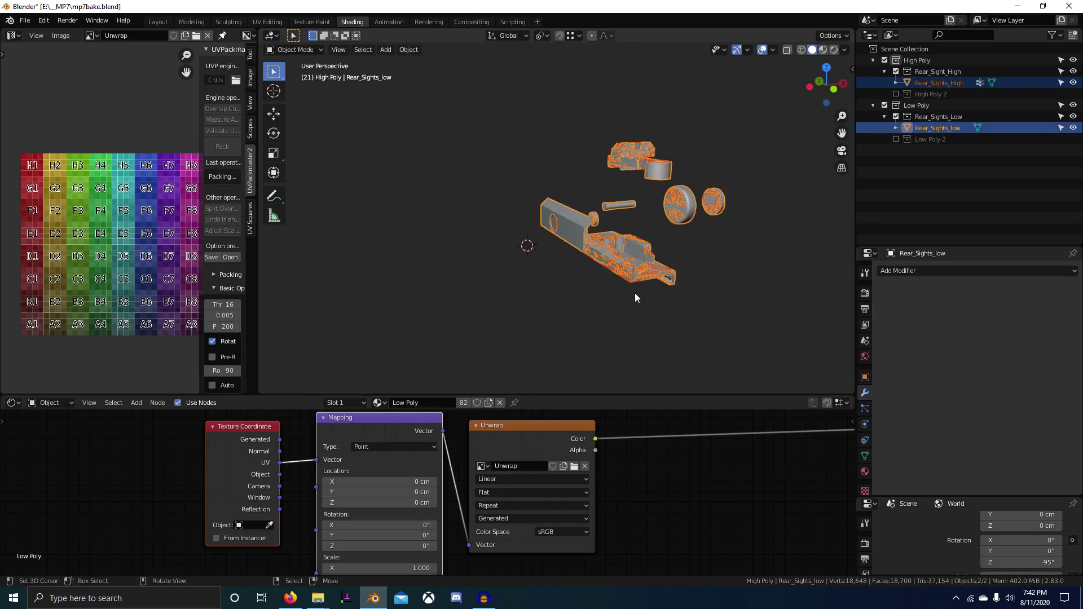
# - Unlink the Low Poly material from Rear_Sights_low and give the object a material named Rear_Sights
pyautogui.click(500, 404)
pyautogui.click(440, 402)
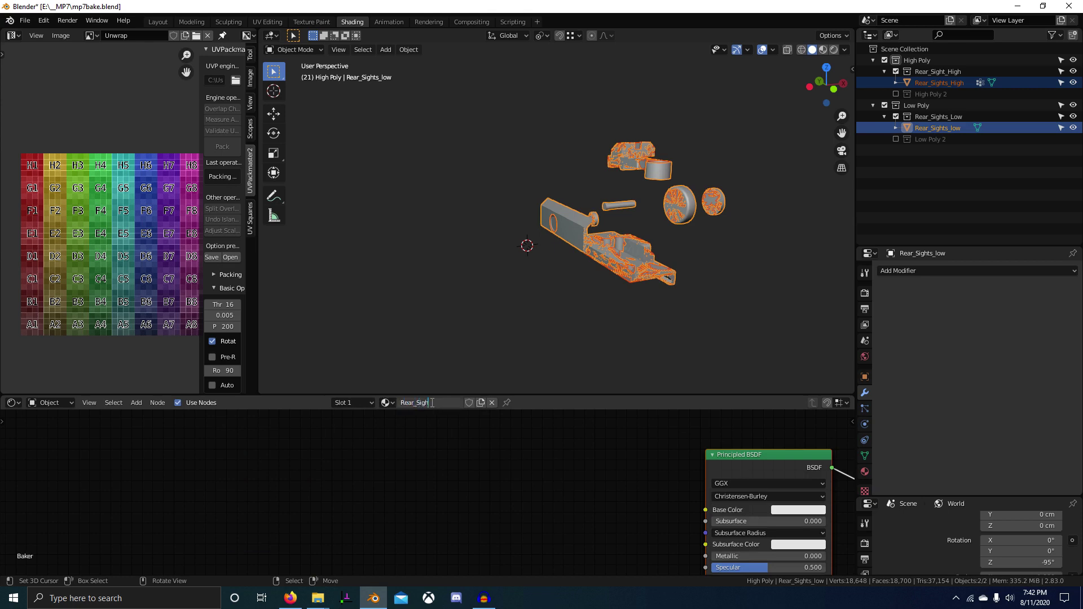
pyautogui.write('s')
pyautogui.press('Return')
pyautogui.press('Home')
# - Add an Image Texture node beside the Principled BSDF in the Rear_Sights material
pyautogui.hotkey('shift', 'a')
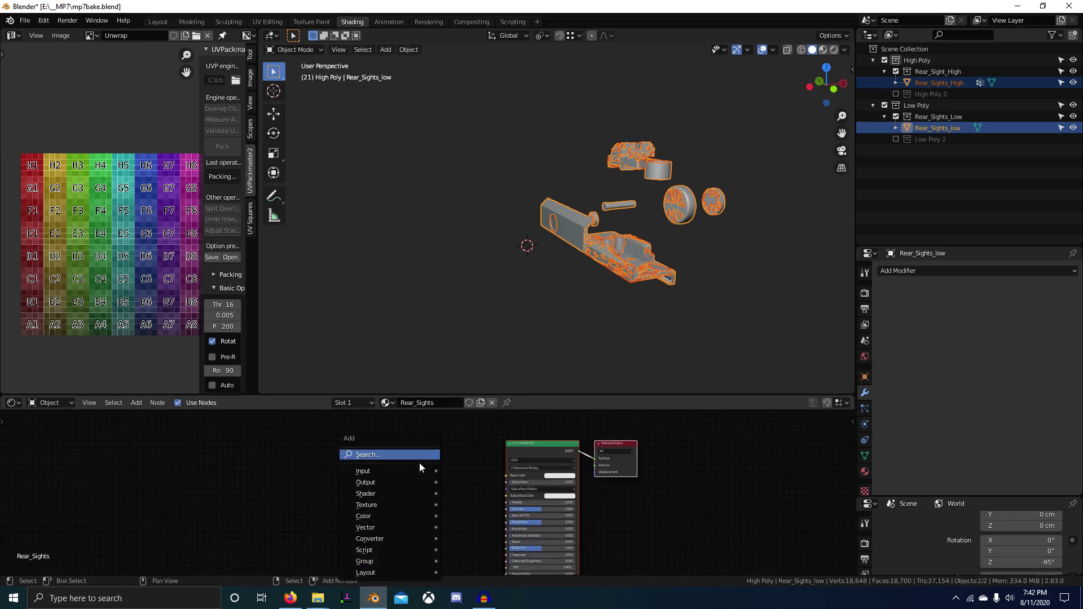
pyautogui.click(420, 458)
pyautogui.write('image')
pyautogui.press('Return')
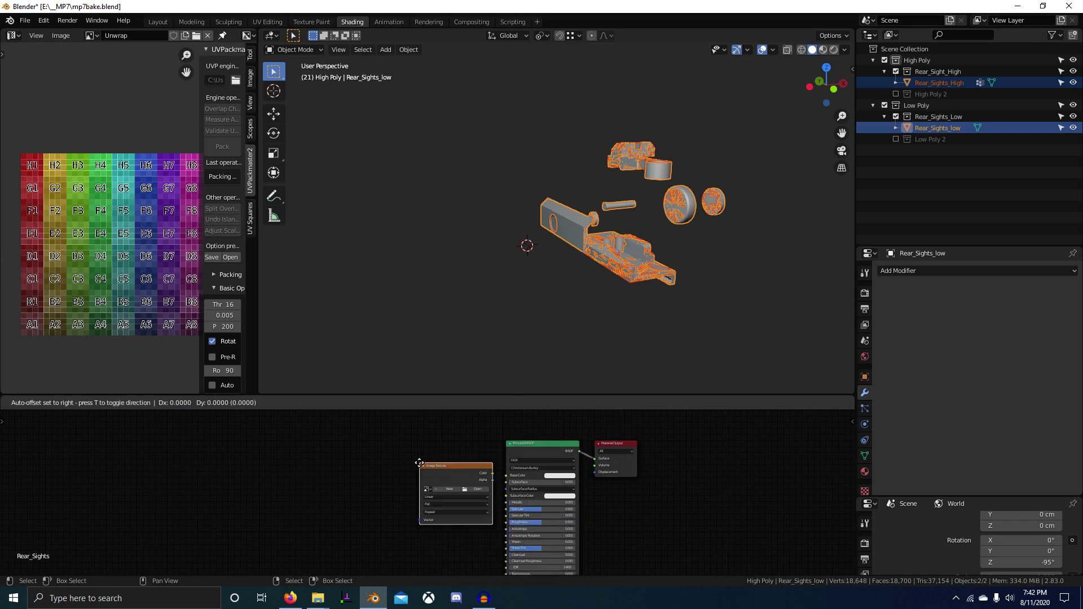
pyautogui.click(337, 462)
pyautogui.scroll(7, 385, 516)
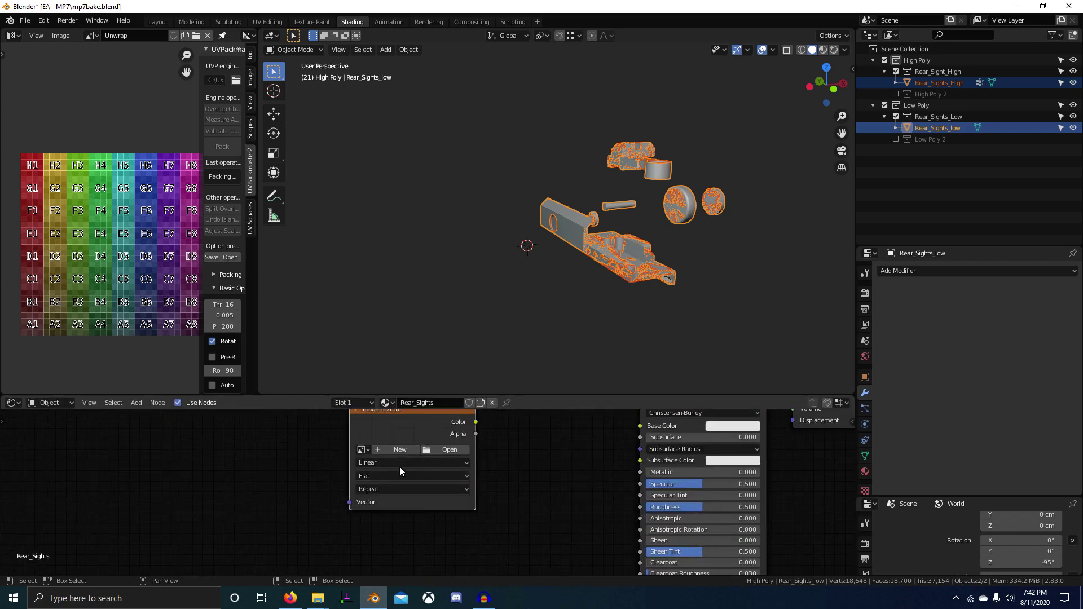
# - Create a new 1024 × 1024 px, 32 bit Float image named Rear_Sights_Normal in the Image Texture node
pyautogui.click(398, 447)
pyautogui.click(445, 467)
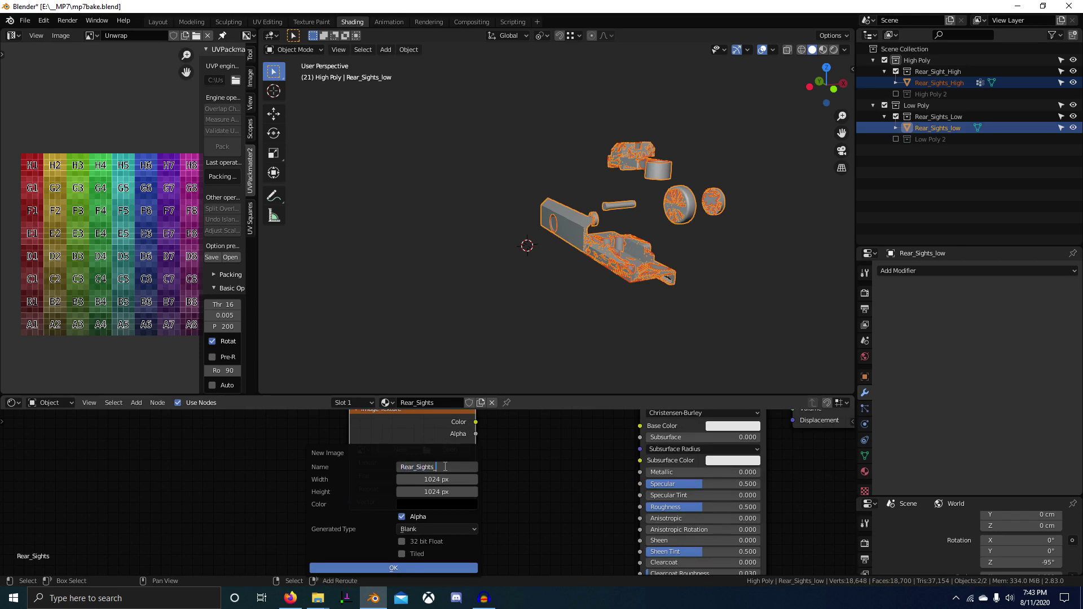
pyautogui.press('Return')
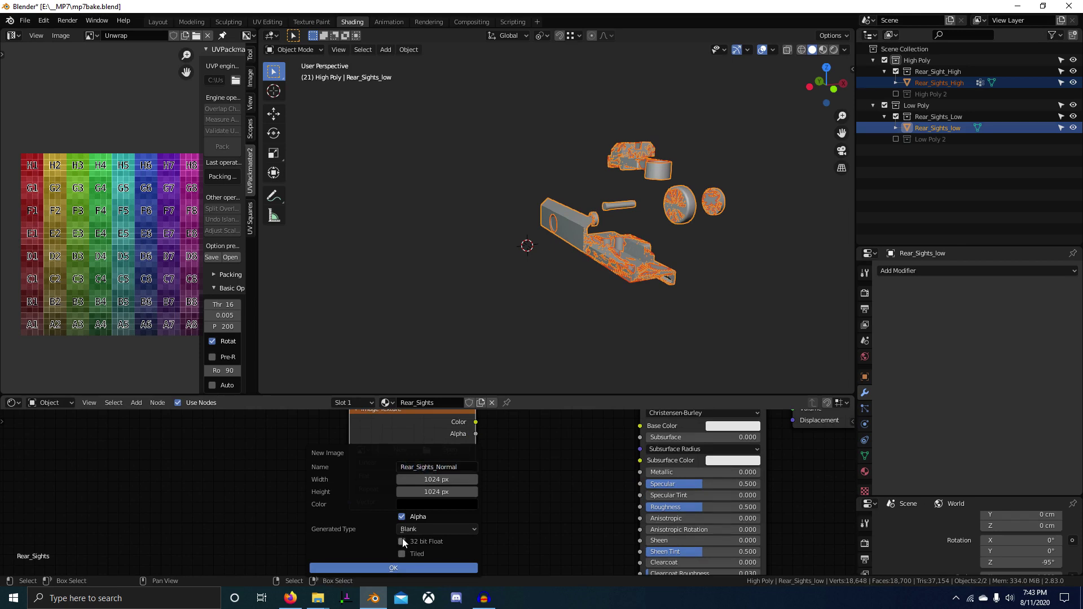
pyautogui.click(414, 568)
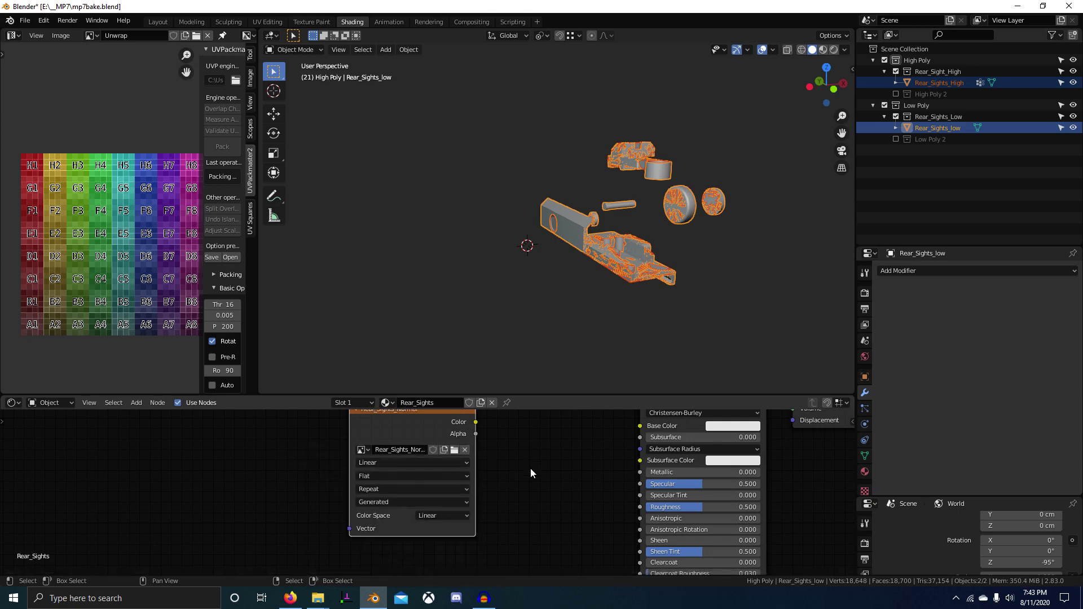
pyautogui.scroll(2, 684, 253)
pyautogui.moveTo(683, 252); pyautogui.dragTo(742, 300, button='middle')
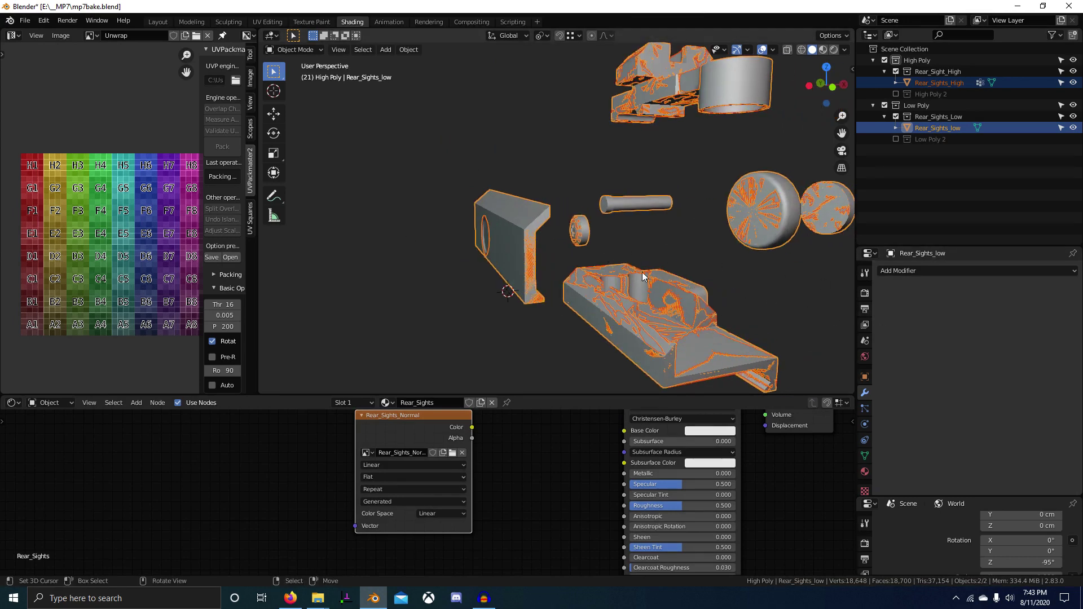
pyautogui.moveTo(642, 276); pyautogui.dragTo(690, 270, button='middle')
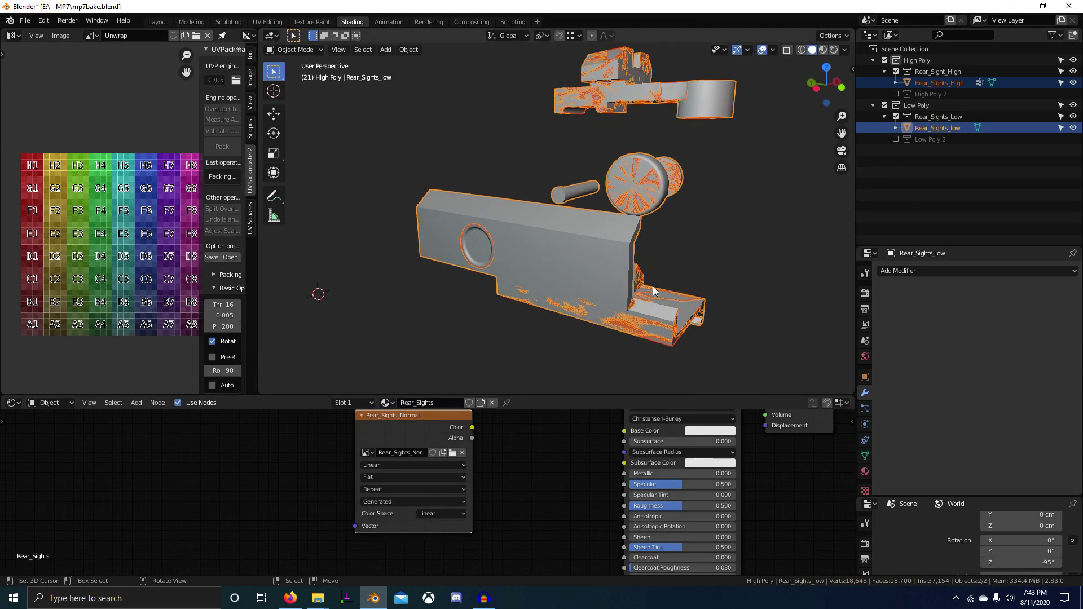
pyautogui.moveTo(786, 300); pyautogui.dragTo(872, 325, button='middle')
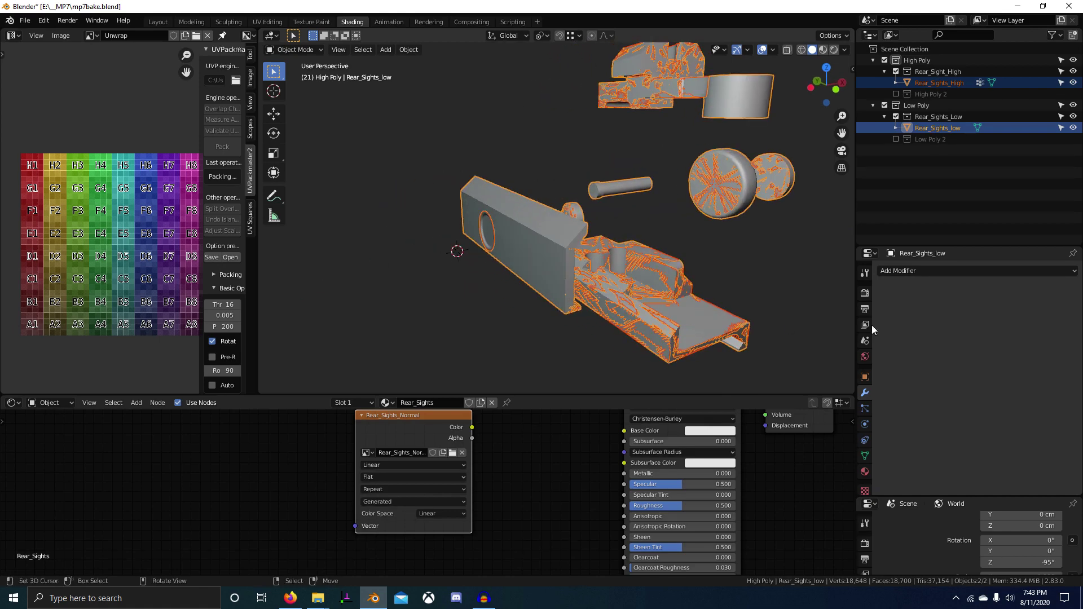
# - Set both the render and viewport sample counts of the Cycles scene to 16
pyautogui.click(865, 293)
pyautogui.scroll(-3, 946, 378)
pyautogui.scroll(3, 1011, 345)
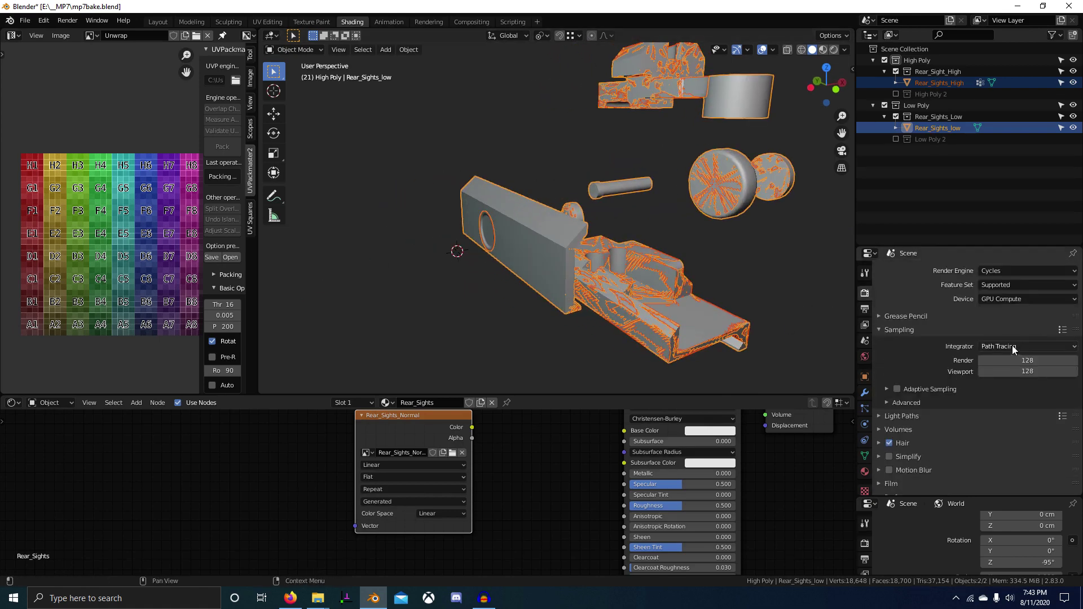
pyautogui.click(1011, 367)
pyautogui.write('16')
pyautogui.press('Return')
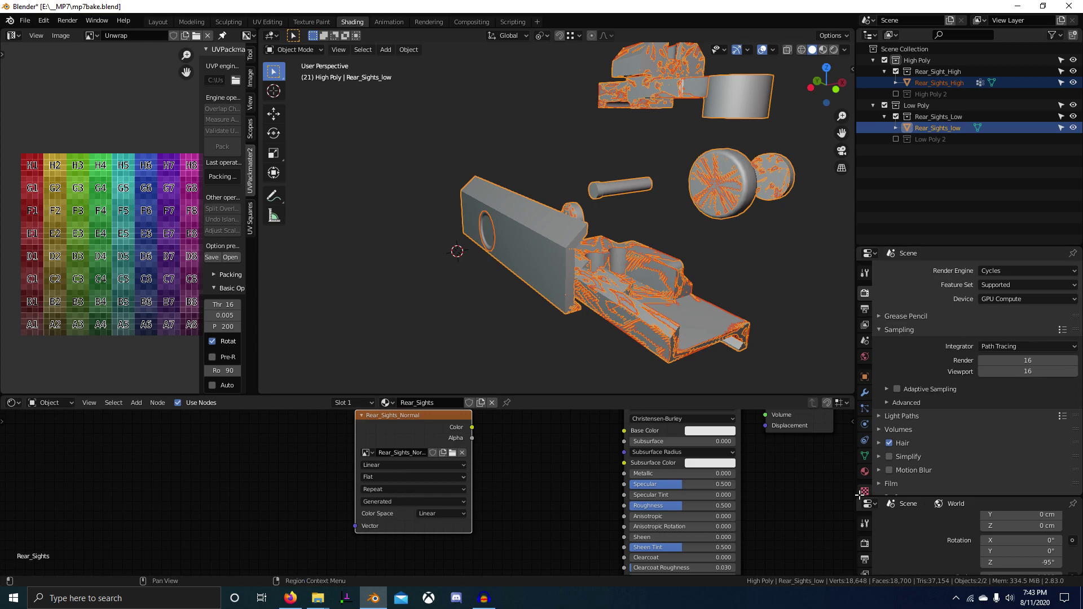
# - Expand the Cycles bake settings and set the bake type to Normal
pyautogui.moveTo(860, 493); pyautogui.dragTo(886, 512)
pyautogui.scroll(-3, 893, 512)
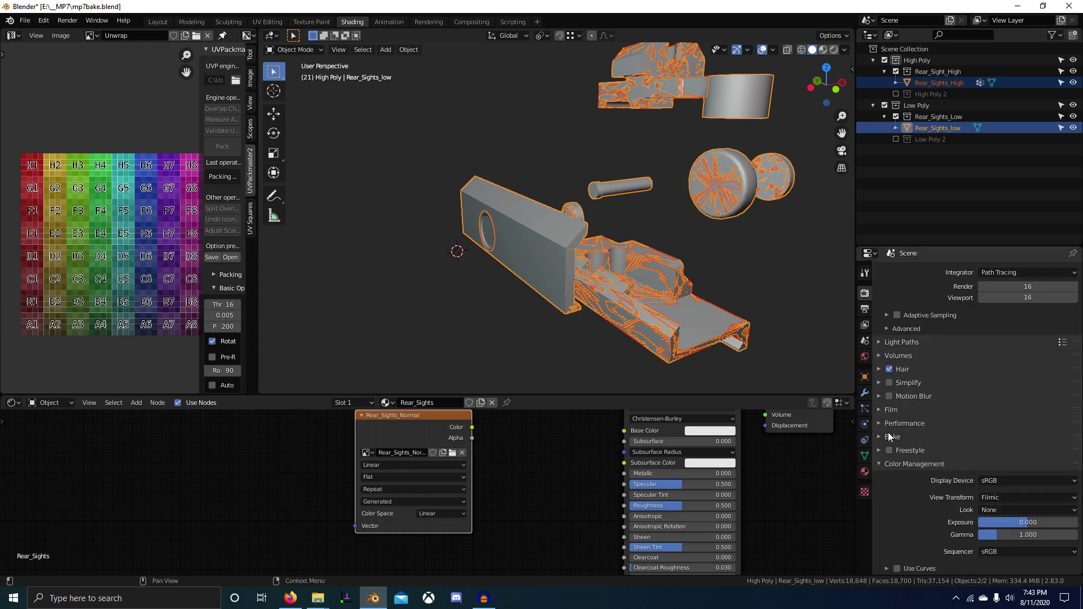
pyautogui.click(890, 437)
pyautogui.scroll(-2, 1027, 464)
pyautogui.click(1034, 436)
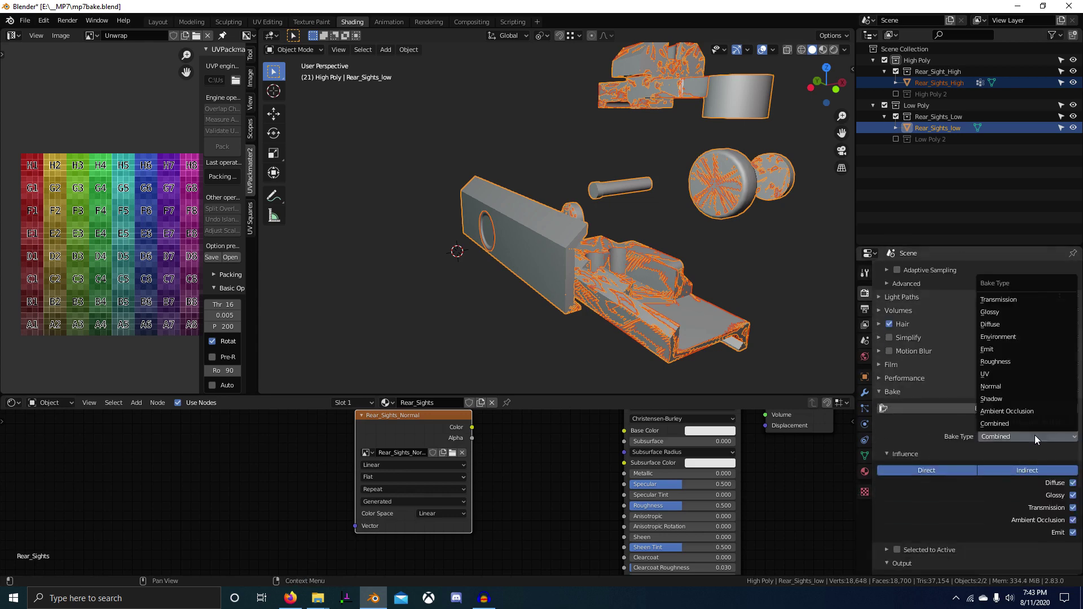
pyautogui.click(1022, 387)
pyautogui.scroll(-4, 1021, 489)
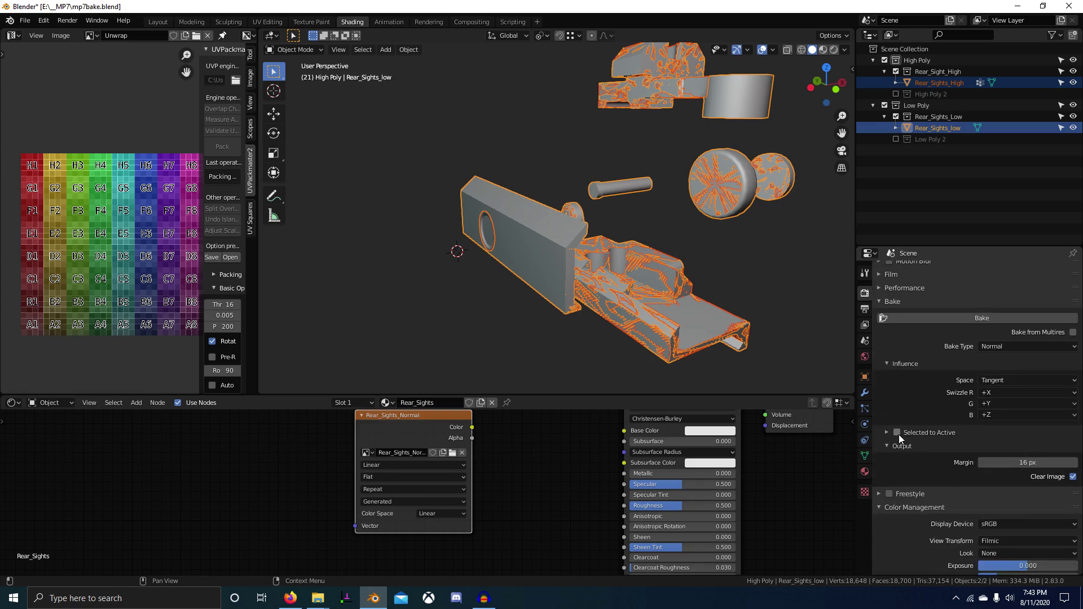
# - Enable baking from selected to active with a cage and set the cage extrusion to 0.01 cm
pyautogui.click(897, 433)
pyautogui.click(886, 432)
pyautogui.click(1072, 450)
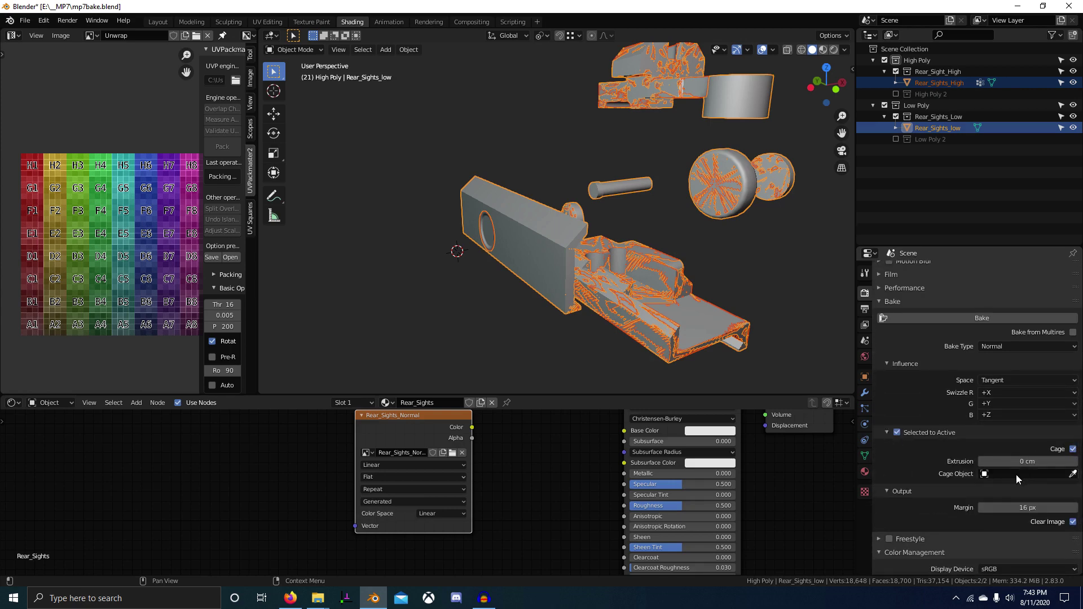
pyautogui.click(1019, 461)
pyautogui.press('Return')
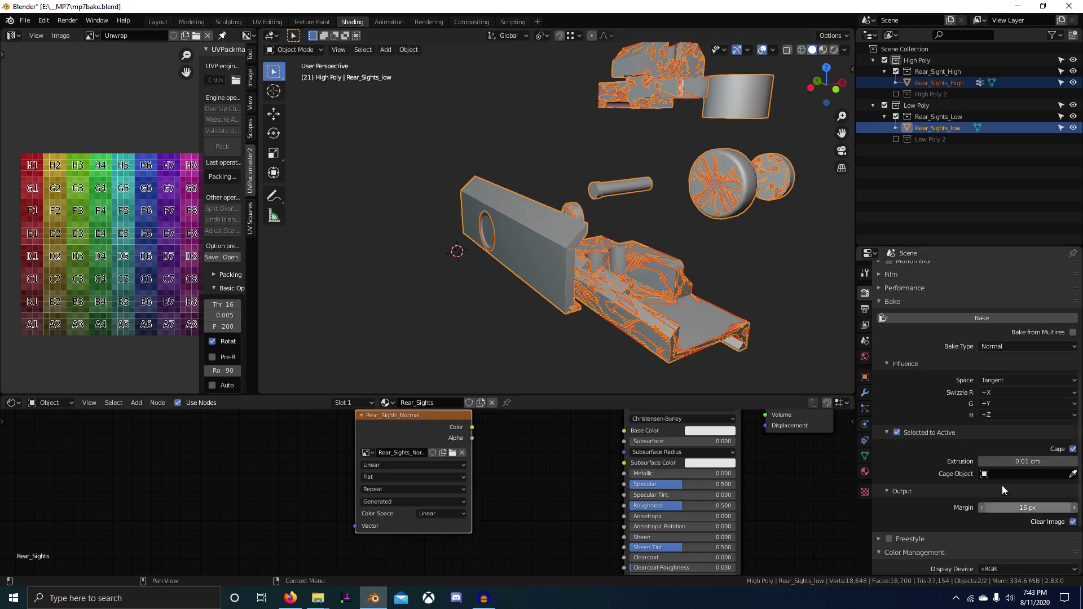
# - Bake the normal map from Rear_Sights_High onto Rear_Sights_low into the Rear_Sights_Normal image
pyautogui.moveTo(599, 256); pyautogui.dragTo(581, 243, button='middle')
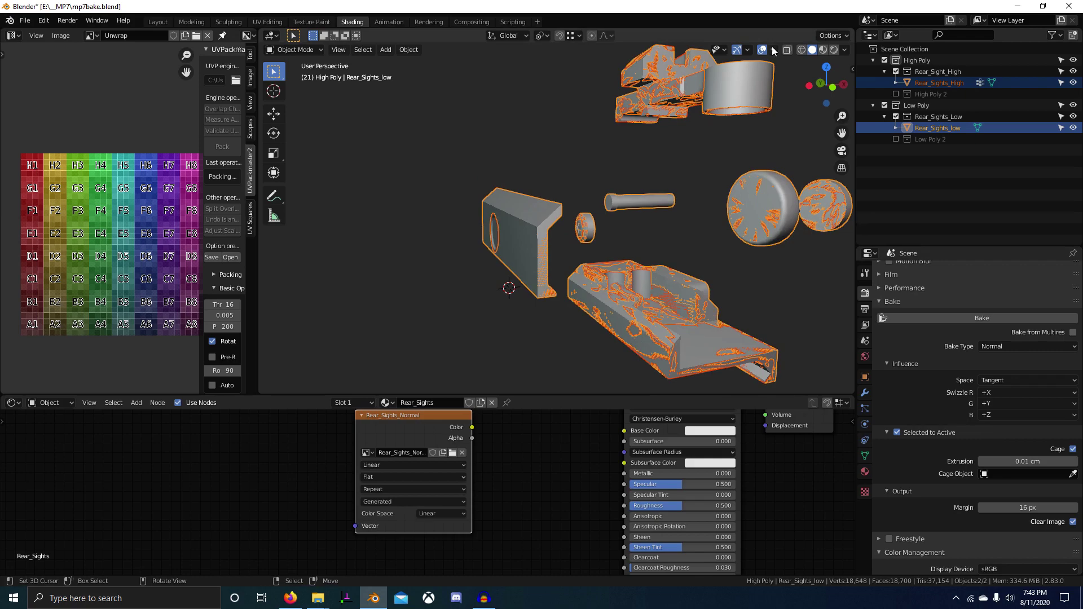
pyautogui.press('Tab')
pyautogui.scroll(3, 648, 222)
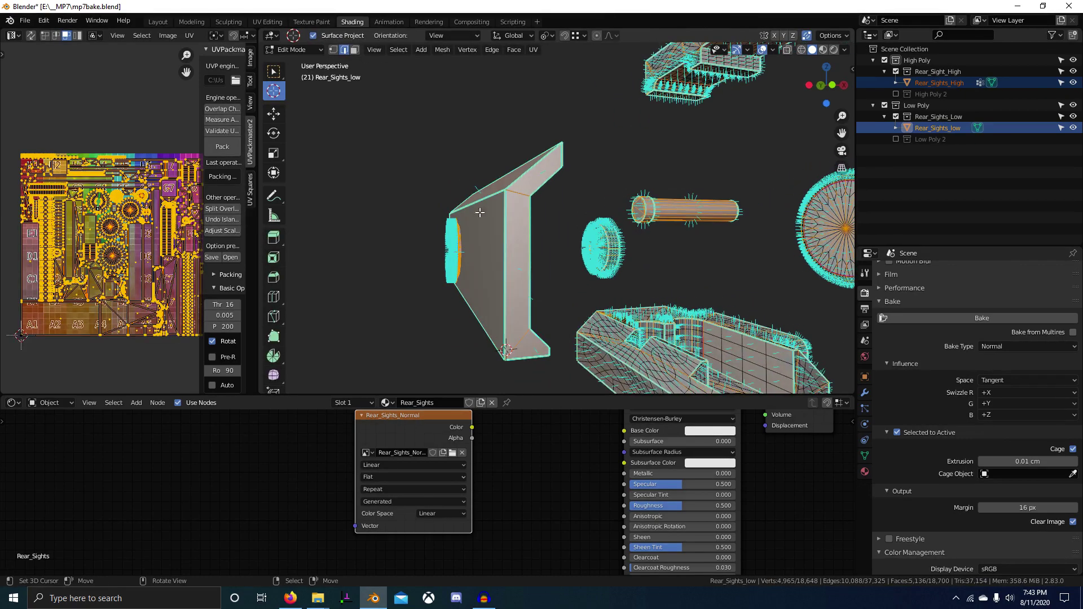
pyautogui.moveTo(555, 291)
pyautogui.mouseDown(button='middle')
pyautogui.moveTo(544, 295)
pyautogui.moveTo(567, 303)
pyautogui.mouseUp(button='middle')
pyautogui.press('Tab')
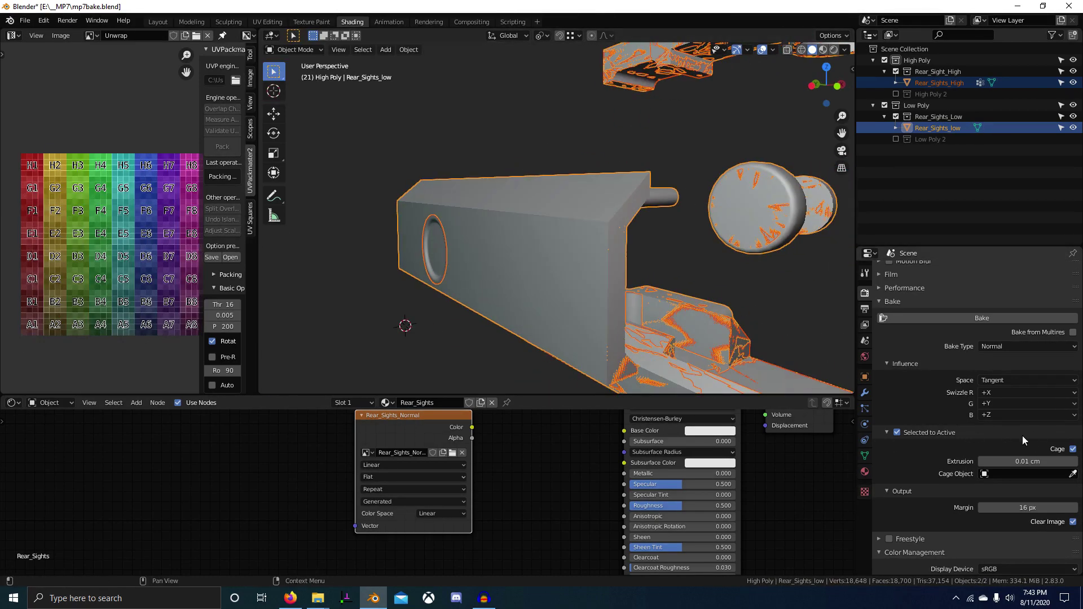
pyautogui.scroll(-2, 1008, 455)
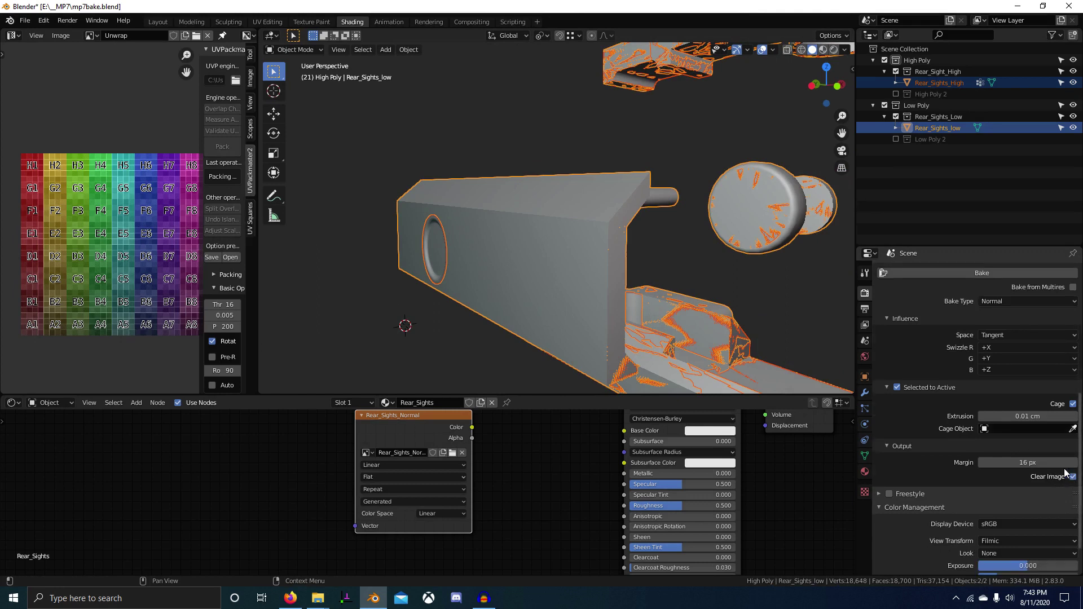
pyautogui.scroll(2, 992, 470)
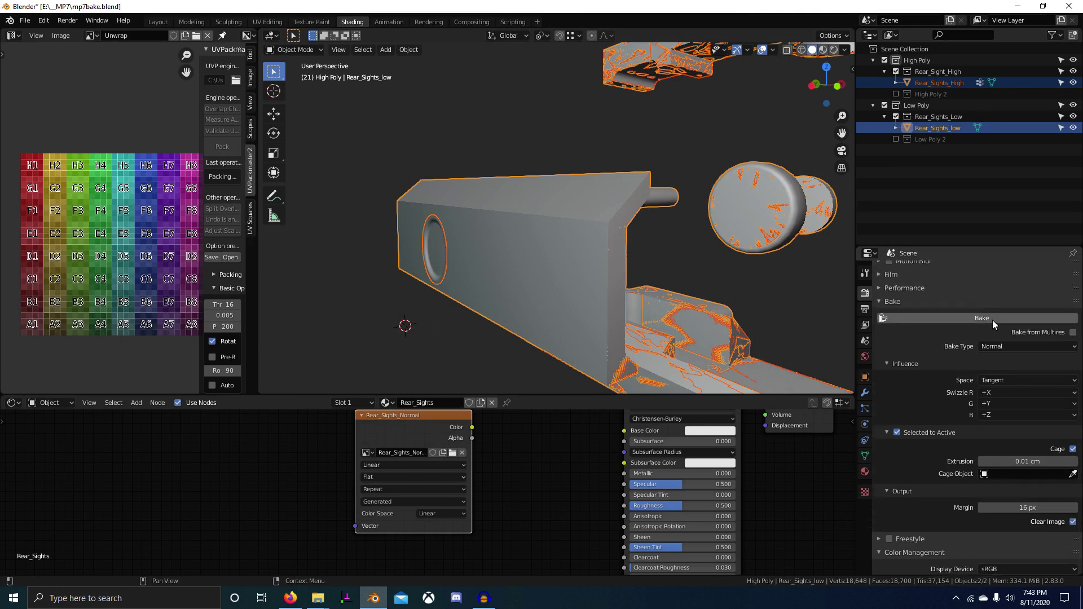
pyautogui.click(1035, 318)
pyautogui.scroll(-2, 428, 286)
pyautogui.moveTo(429, 288); pyautogui.dragTo(429, 305, button='middle')
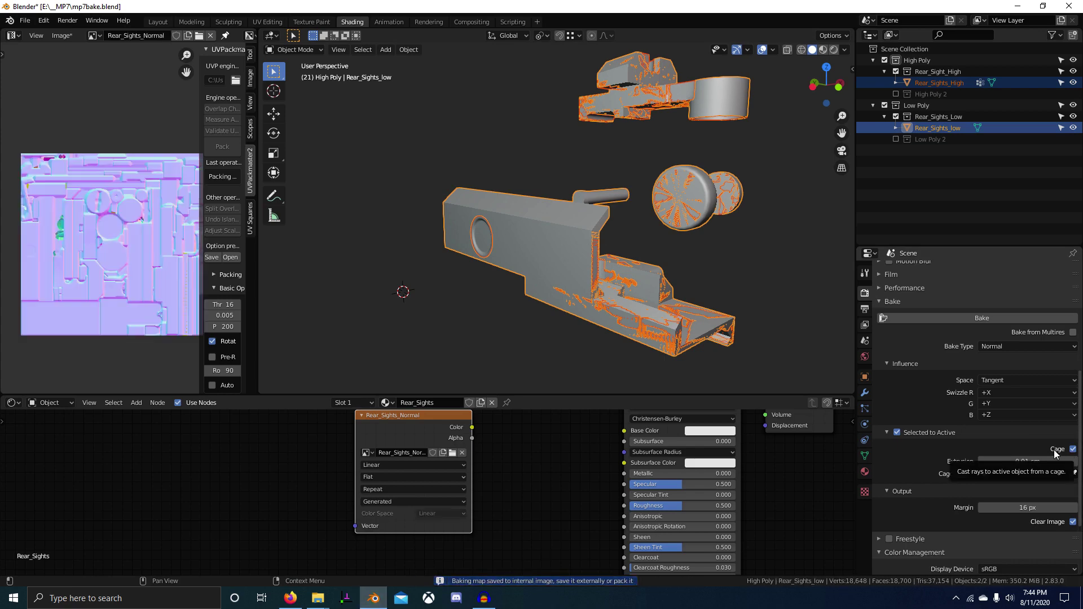
# - Isolate the Low Poly collection in the 3D view and switch to Material Preview shading
pyautogui.moveTo(573, 280); pyautogui.dragTo(498, 257, button='middle')
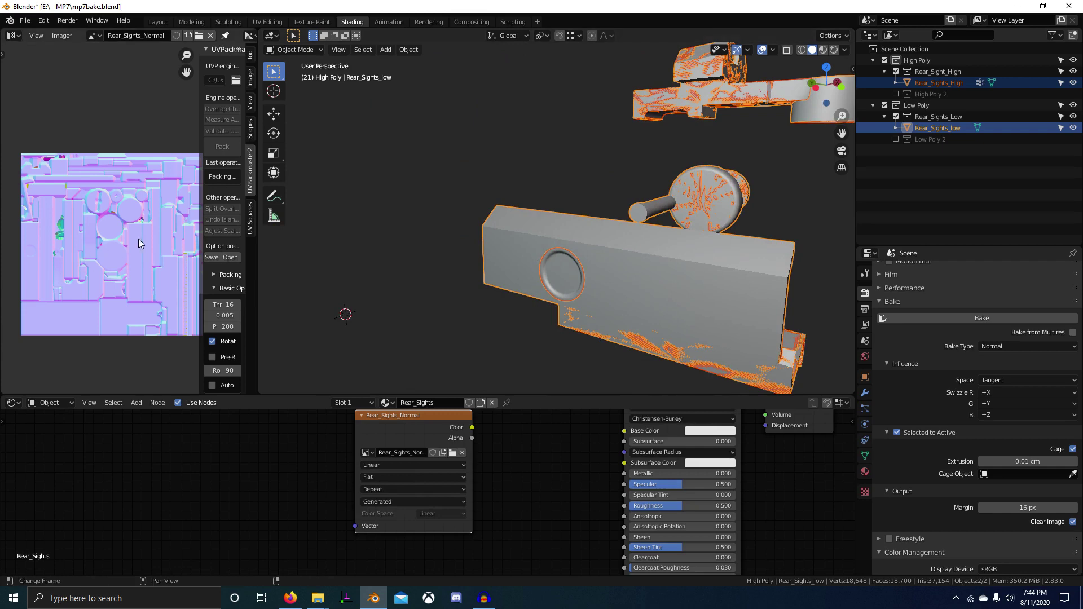
pyautogui.scroll(2, 725, 259)
pyautogui.moveTo(725, 258); pyautogui.dragTo(718, 266, button='middle')
pyautogui.press('2')
pyautogui.scroll(-2, 475, 472)
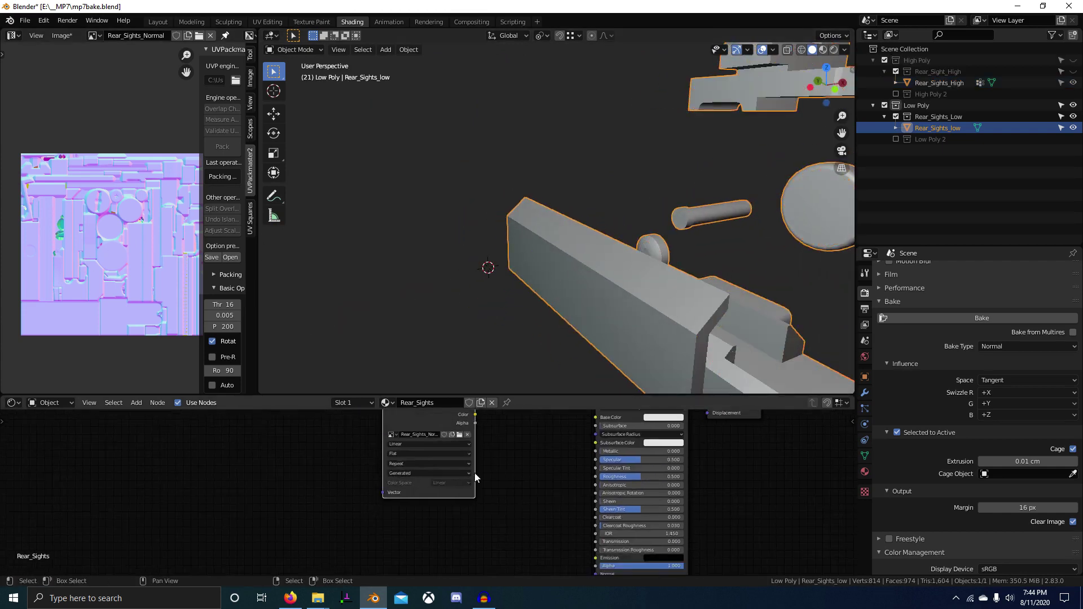
pyautogui.scroll(-2, 459, 520)
pyautogui.scroll(3, 458, 520)
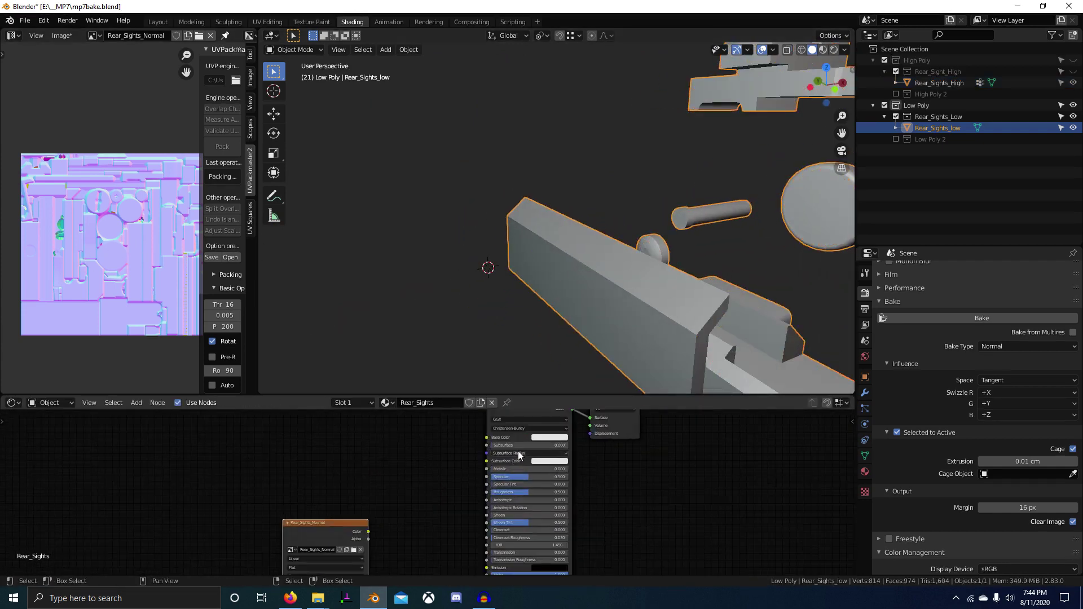
pyautogui.click(823, 50)
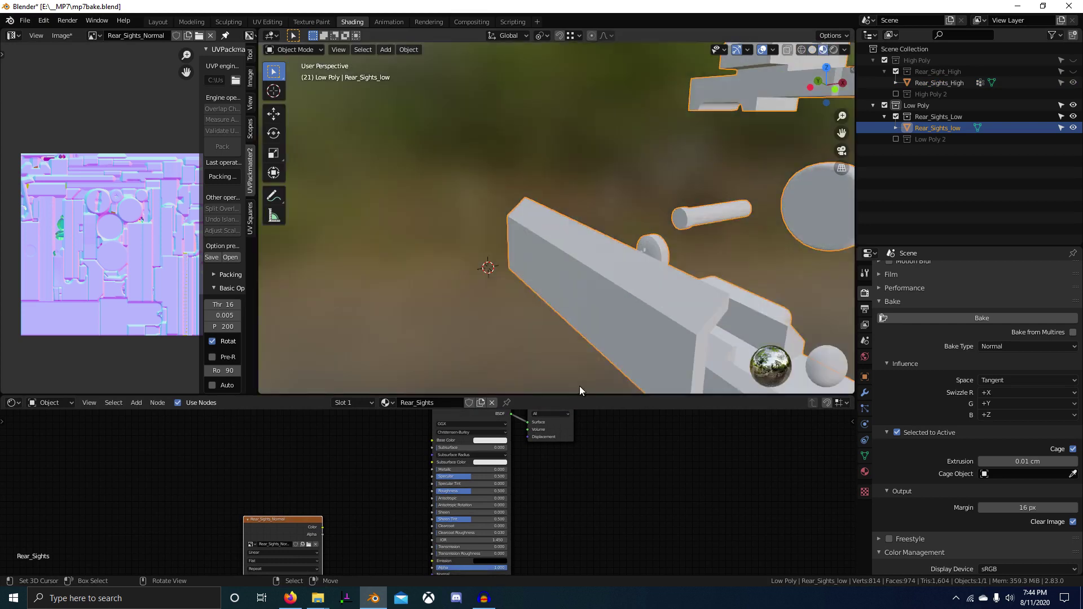
# - Add a Normal Map node beside the Principled BSDF in the Rear_Sights material
pyautogui.scroll(-1, 462, 457)
pyautogui.moveTo(463, 457); pyautogui.dragTo(479, 432, button='middle')
pyautogui.hotkey('shift', 'a')
pyautogui.click(479, 432)
pyautogui.write('normal')
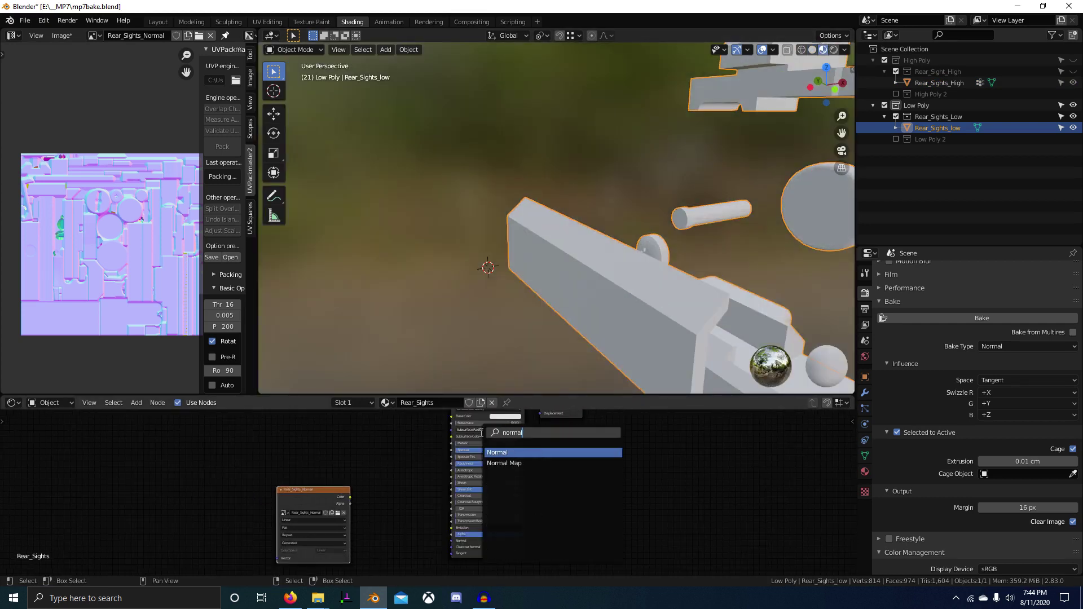
pyautogui.press('Down')
pyautogui.press('Return')
pyautogui.click(410, 468)
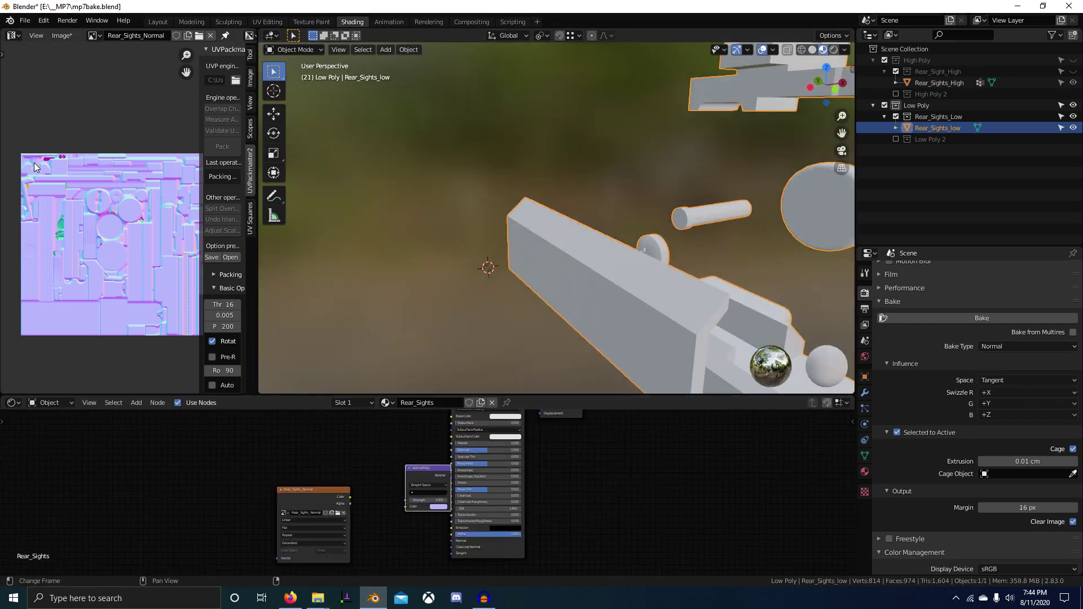
# - Connect the Rear_Sights_Normal image's color through the Normal Map node to the Principled BSDF's Normal input
pyautogui.moveTo(392, 516); pyautogui.dragTo(413, 479, button='middle')
pyautogui.moveTo(435, 458); pyautogui.dragTo(409, 490)
pyautogui.moveTo(452, 459); pyautogui.dragTo(473, 503)
pyautogui.scroll(-1, 358, 523)
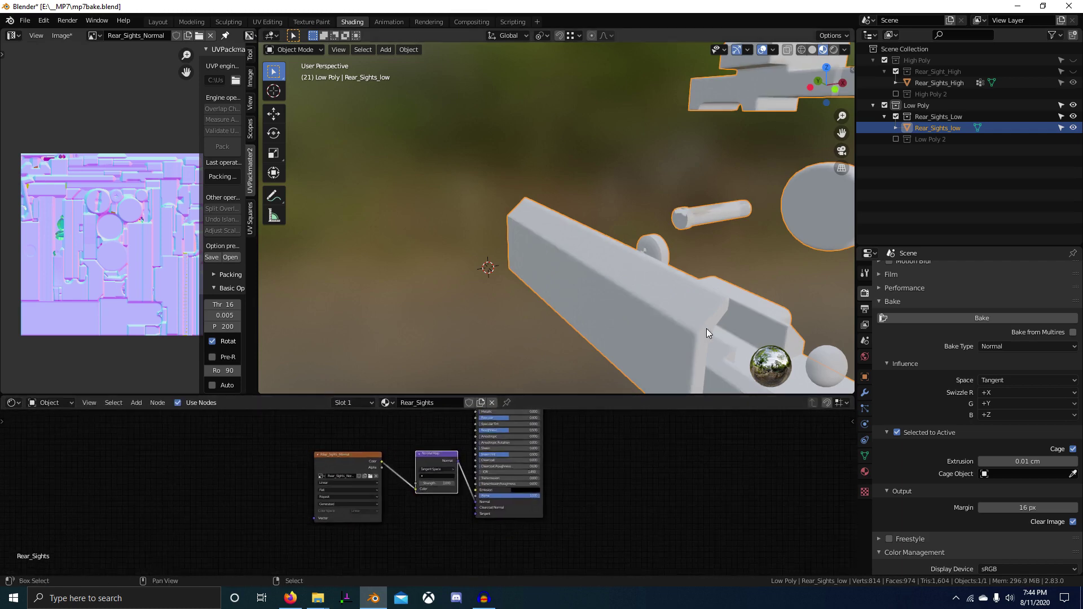
# - Set the Rear_Sights material's Metallic to 1.000 and Roughness to 0.277
pyautogui.keyDown('shift'); pyautogui.moveTo(706, 329); pyautogui.dragTo(576, 291, button='middle'); pyautogui.keyUp('shift')
pyautogui.moveTo(506, 463); pyautogui.dragTo(485, 539, button='middle')
pyautogui.scroll(2, 479, 496)
pyautogui.moveTo(479, 492); pyautogui.dragTo(557, 489)
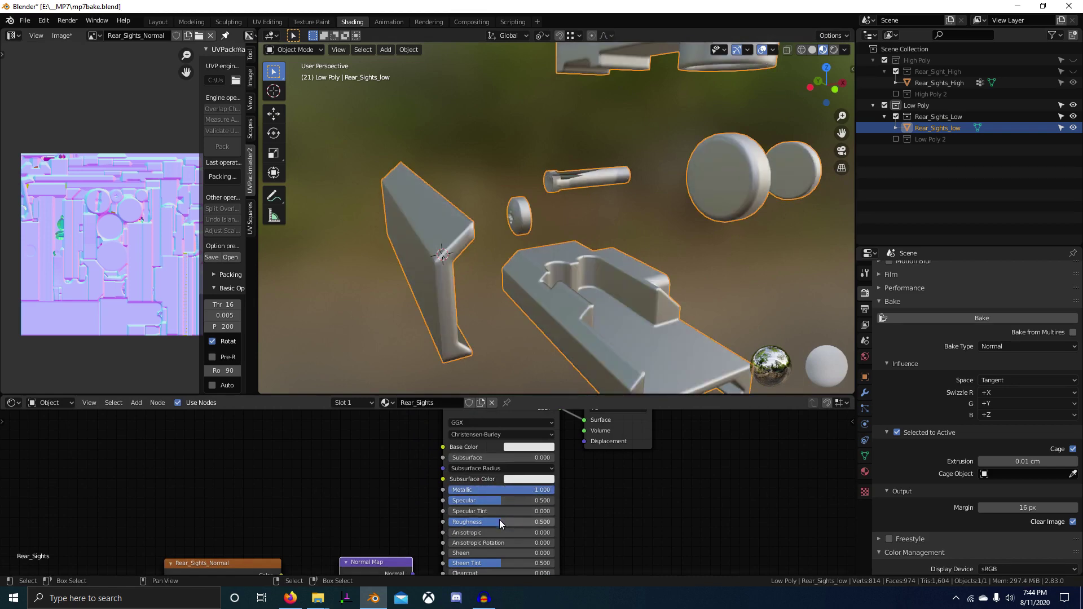
pyautogui.moveTo(496, 520); pyautogui.dragTo(472, 520)
# - Examine the baked shading and mesh of the small screw in Rear_Sights_low up close
pyautogui.moveTo(508, 338); pyautogui.dragTo(655, 192, button='middle')
pyautogui.scroll(4, 541, 260)
pyautogui.moveTo(614, 265); pyautogui.dragTo(560, 232, button='middle')
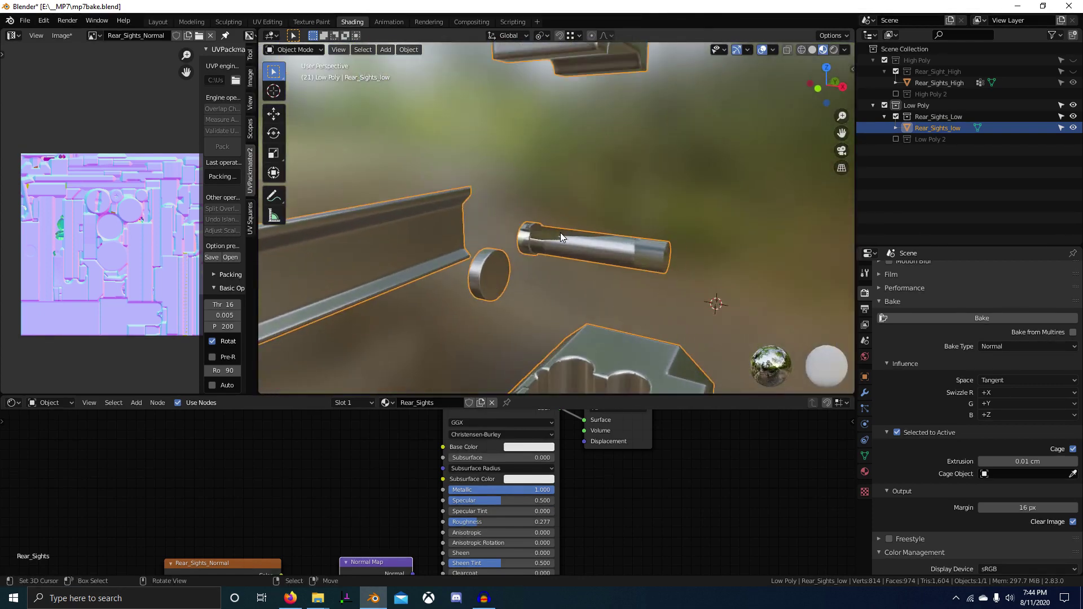
pyautogui.scroll(3, 581, 256)
pyautogui.press('Tab')
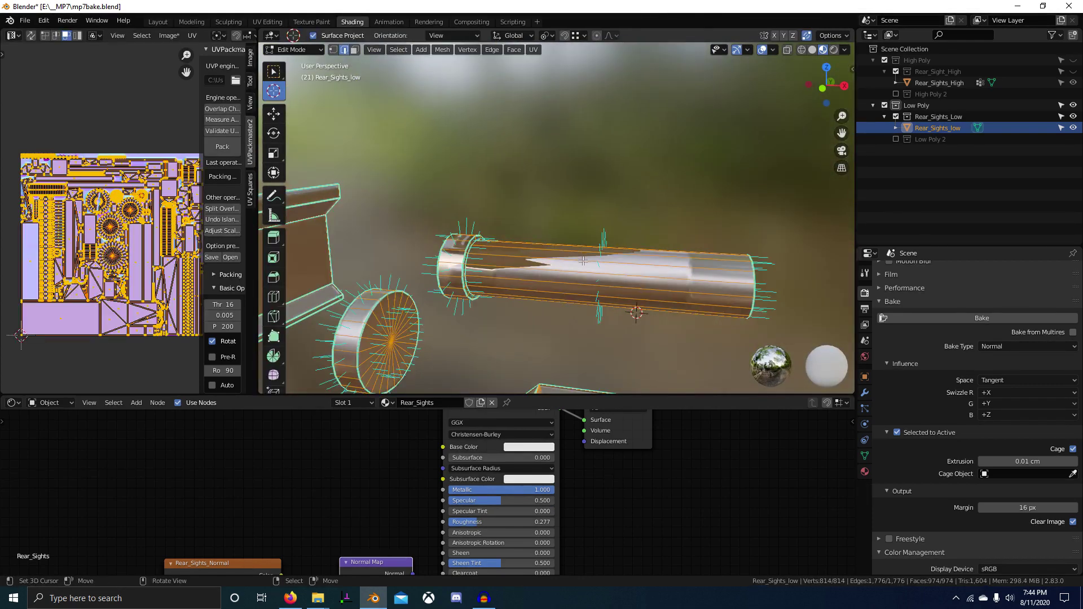
pyautogui.scroll(3, 124, 225)
pyautogui.press('Tab')
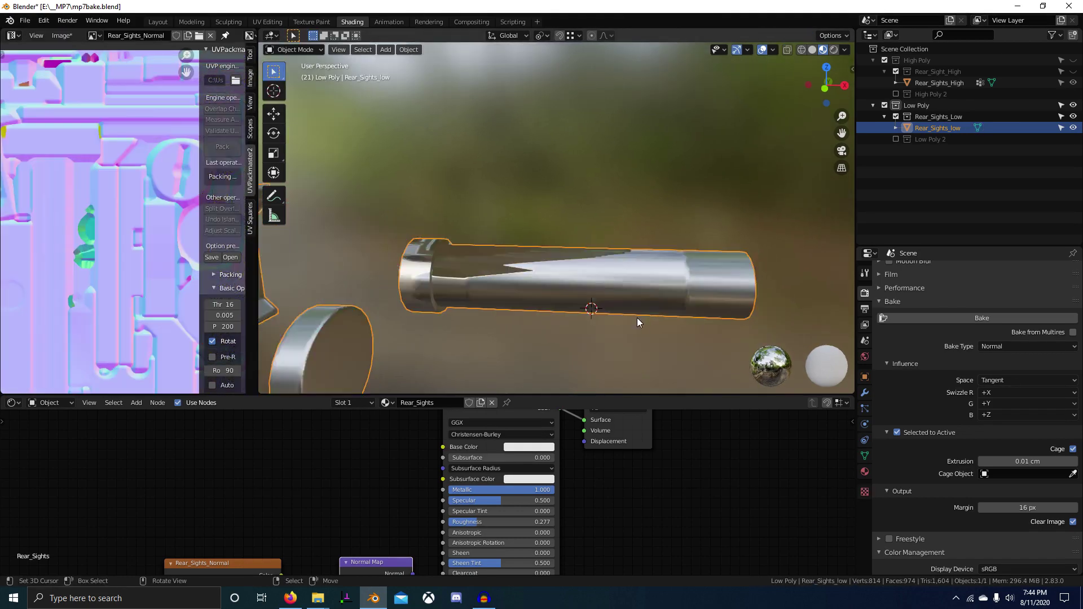
# - Isolate the High Poly collection and check its rear sight parts for the screw's high poly counterpart
pyautogui.scroll(-4, 663, 327)
pyautogui.press('1')
pyautogui.moveTo(497, 275); pyautogui.dragTo(540, 263, button='middle')
pyautogui.scroll(-3, 517, 253)
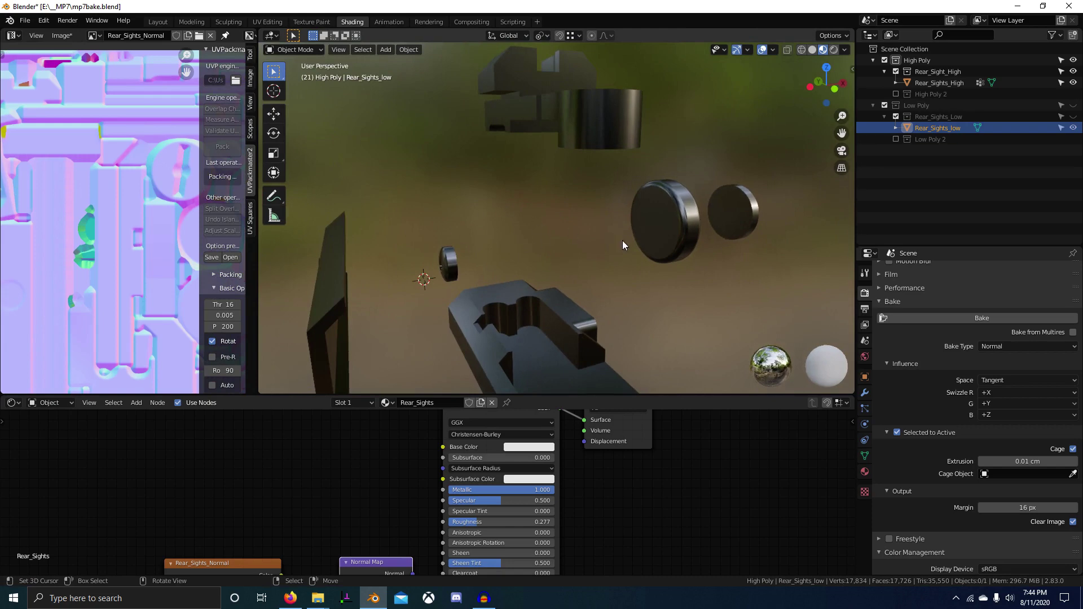
pyautogui.moveTo(623, 244); pyautogui.dragTo(585, 255, button='middle')
pyautogui.scroll(-3, 579, 242)
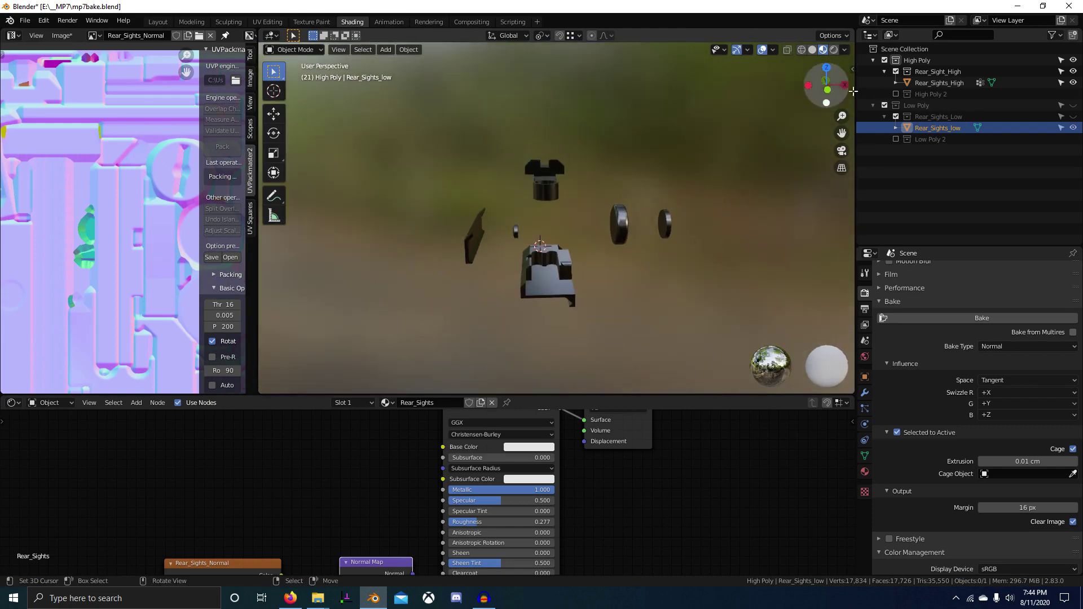
# - Enable the High Poly 2 collection and move the threaded screw Cylinder.013 from it into the Rear_Sight_High collection
pyautogui.click(895, 95)
pyautogui.moveTo(683, 189); pyautogui.dragTo(521, 221, button='middle')
pyautogui.click(547, 215)
pyautogui.scroll(2, 525, 221)
pyautogui.press('m')
pyautogui.moveTo(520, 222)
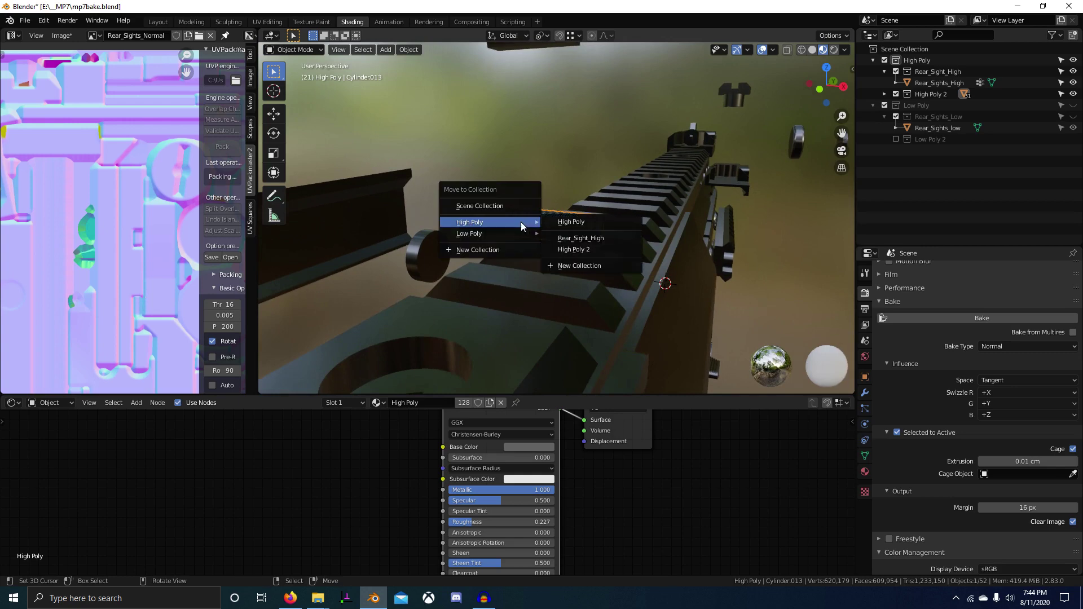
pyautogui.click(604, 238)
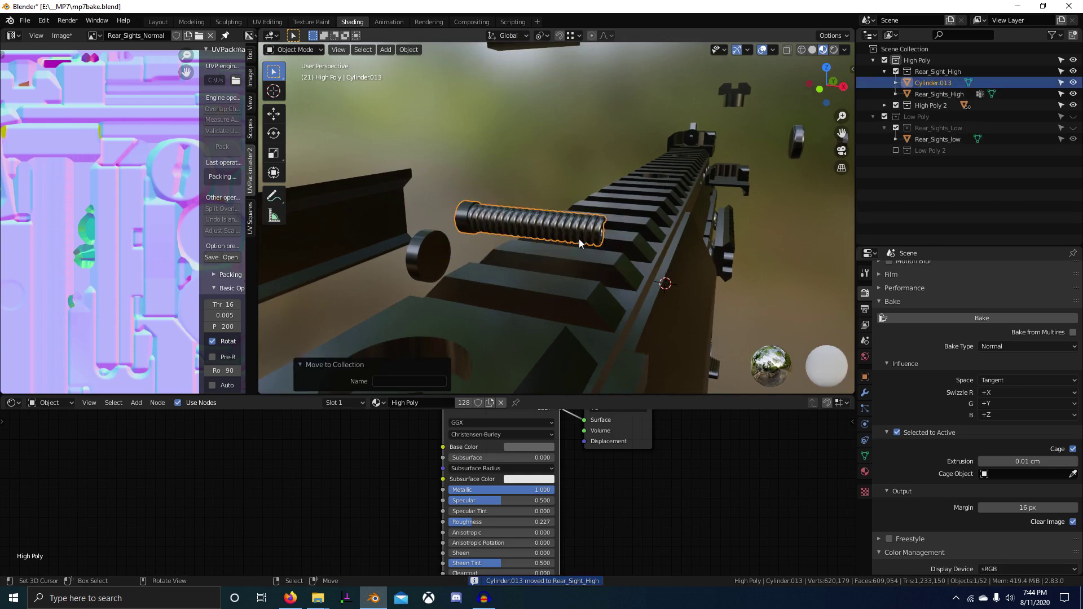
pyautogui.scroll(3, 579, 238)
pyautogui.scroll(-2, 510, 243)
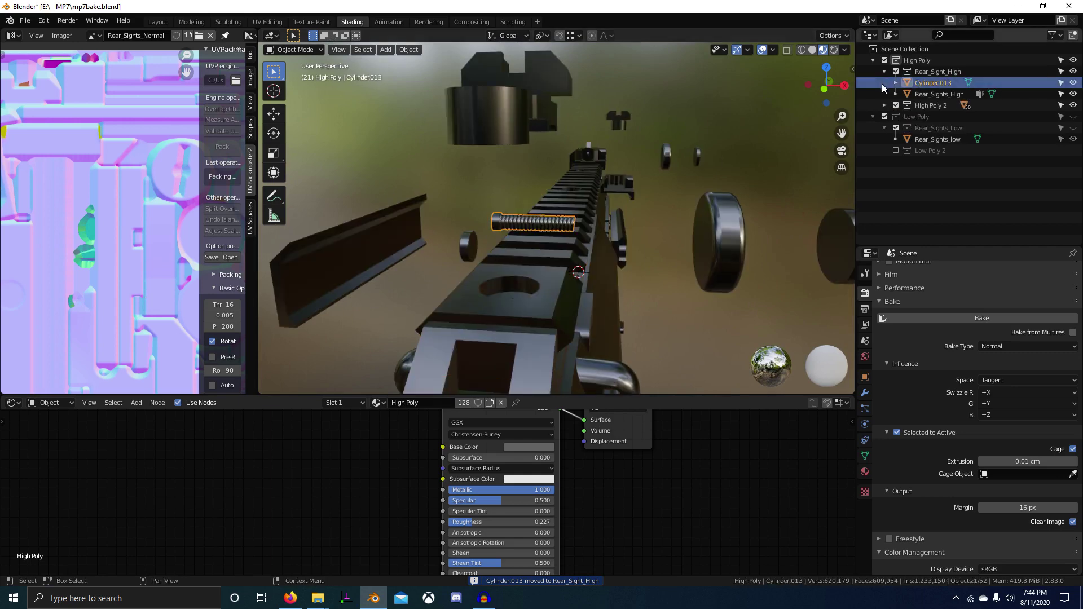
pyautogui.moveTo(625, 179); pyautogui.dragTo(555, 185, button='middle')
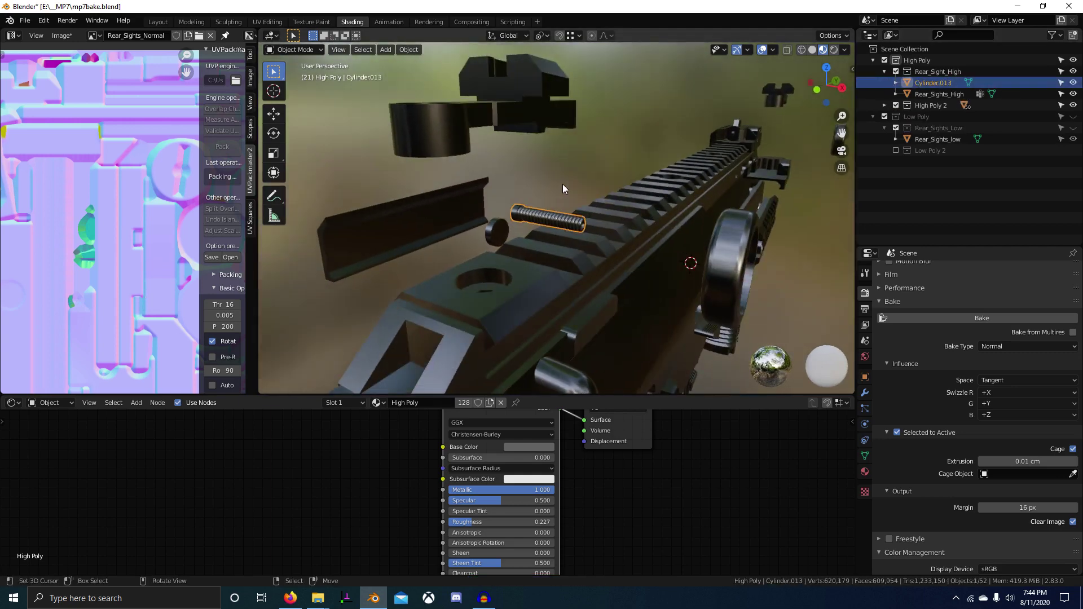
pyautogui.press('m')
pyautogui.moveTo(563, 184)
pyautogui.click(644, 201)
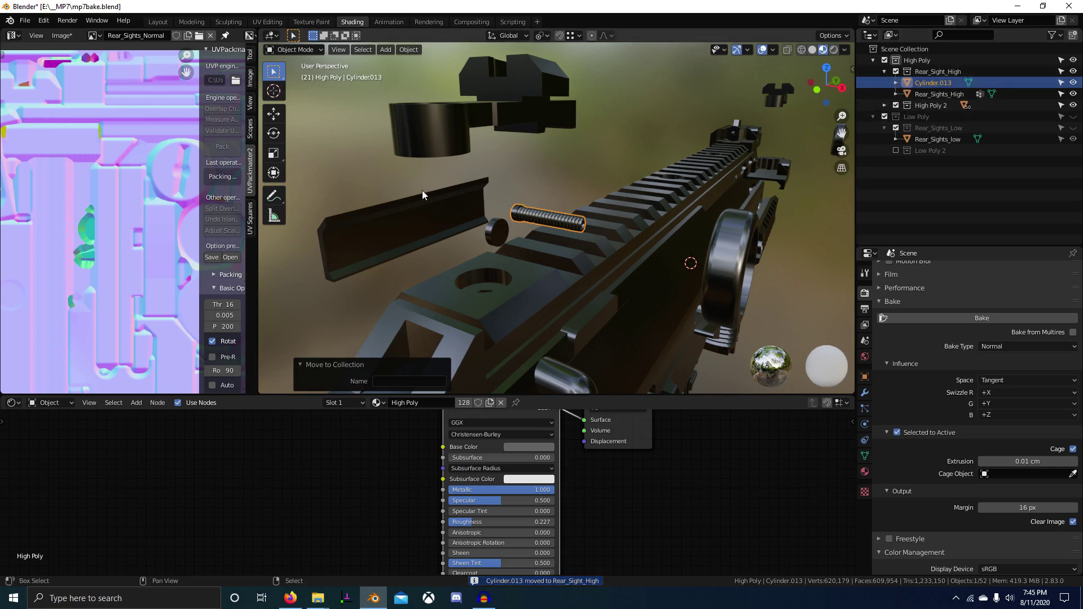
# - Join the threaded screw into Rear_Sights_High and exclude the High Poly 2 collection from the view layer
pyautogui.keyDown('shift'); pyautogui.click(420, 208); pyautogui.keyUp('shift')
pyautogui.hotkey('ctrl', 'j')
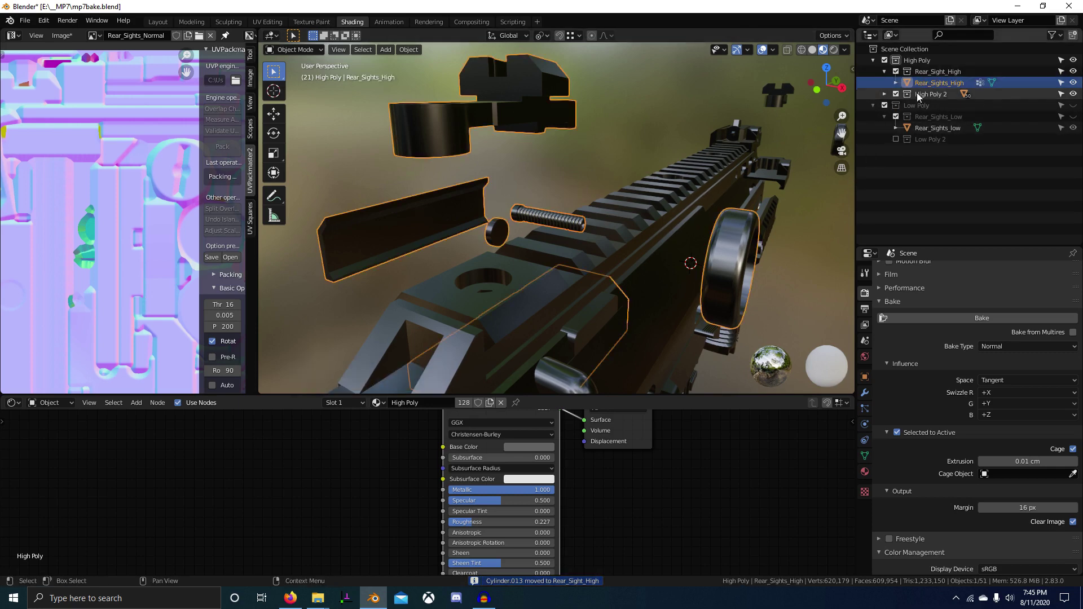
pyautogui.click(897, 94)
# - Recalculate the normals of the selected geometry in Rear_Sights_High to face outward
pyautogui.press('Tab')
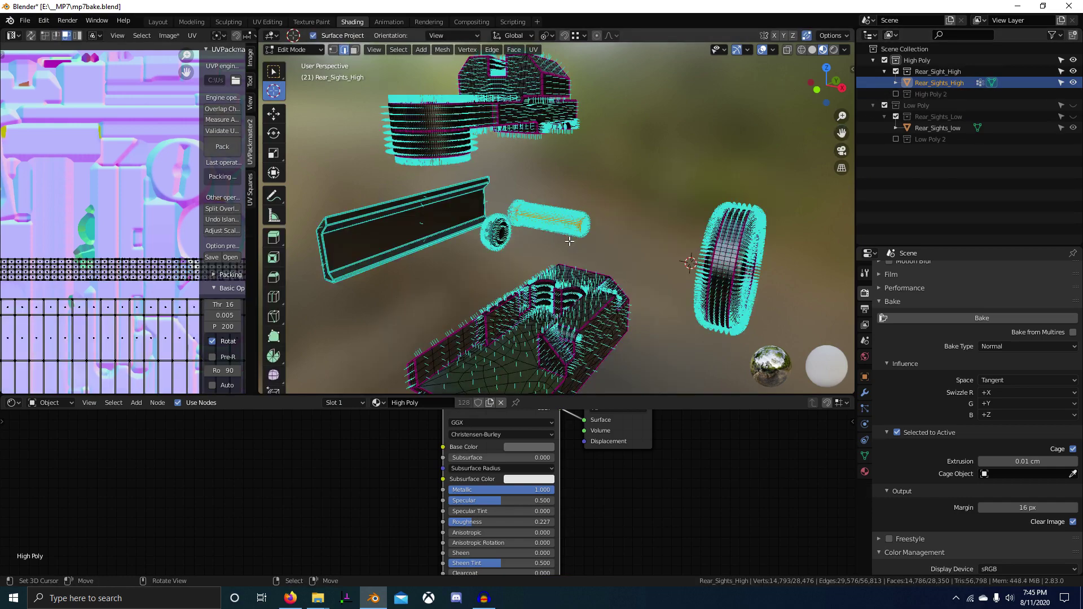
pyautogui.scroll(4, 570, 242)
pyautogui.hotkey('shift', 'n')
pyautogui.press('Tab')
# - Isolate the Low Poly collection to return to Rear_Sights_low and its screw
pyautogui.scroll(-2, 542, 260)
pyautogui.moveTo(539, 260); pyautogui.dragTo(566, 254, button='middle')
pyautogui.scroll(1, 566, 261)
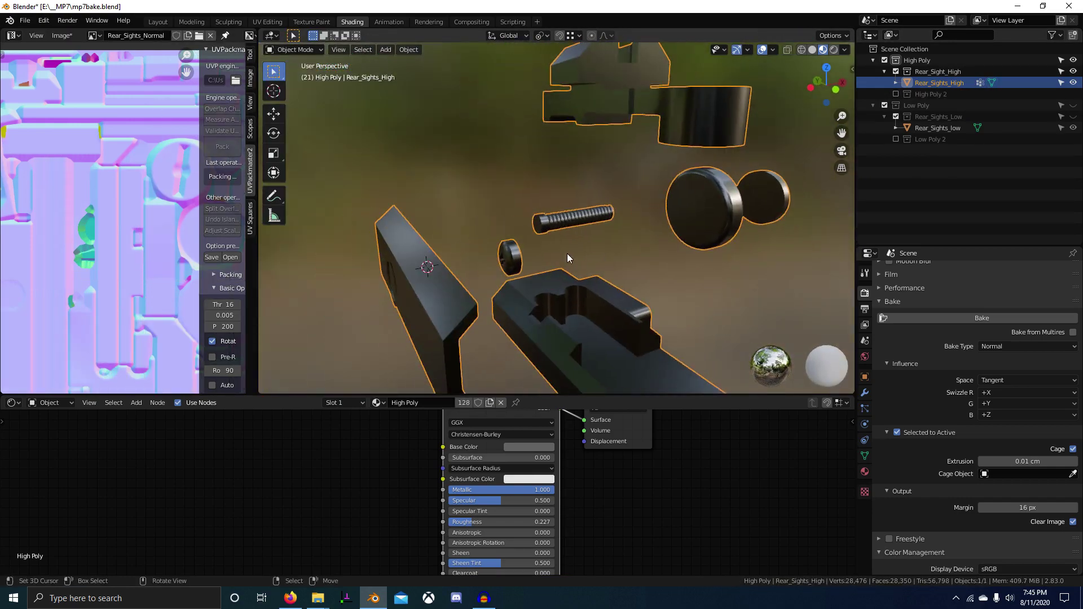
pyautogui.press('2')
pyautogui.rightClick(542, 224)
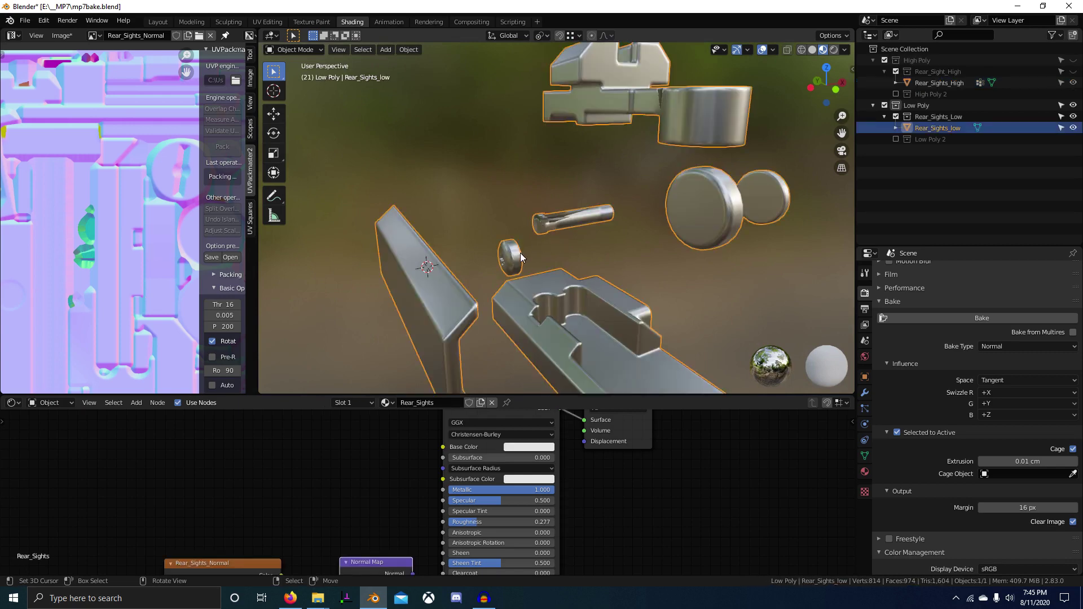
# - Show both rear sight meshes, select Rear_Sights_High with Rear_Sights_low active, and bake the normal map into Rear_Sights_Normal
pyautogui.press('1')
pyautogui.press('a')
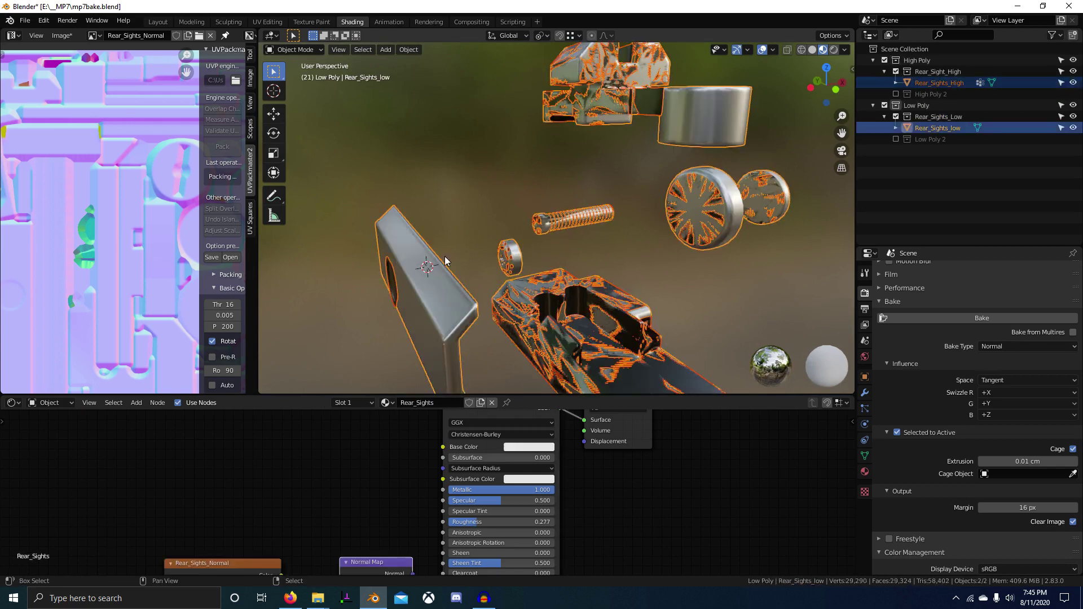
pyautogui.scroll(-1, 329, 457)
pyautogui.moveTo(320, 511); pyautogui.dragTo(335, 477, button='middle')
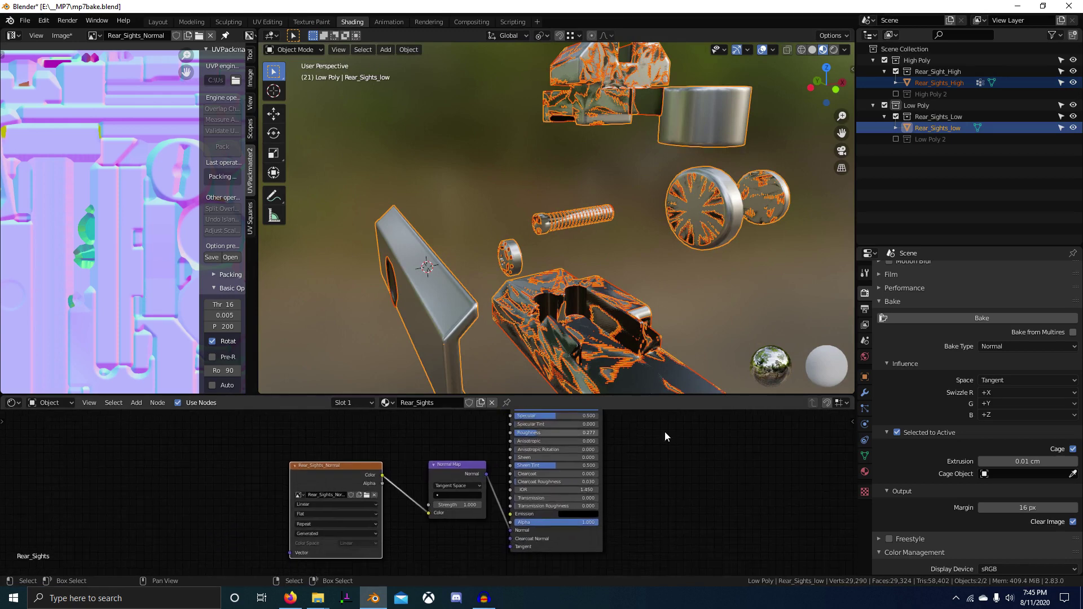
pyautogui.click(956, 317)
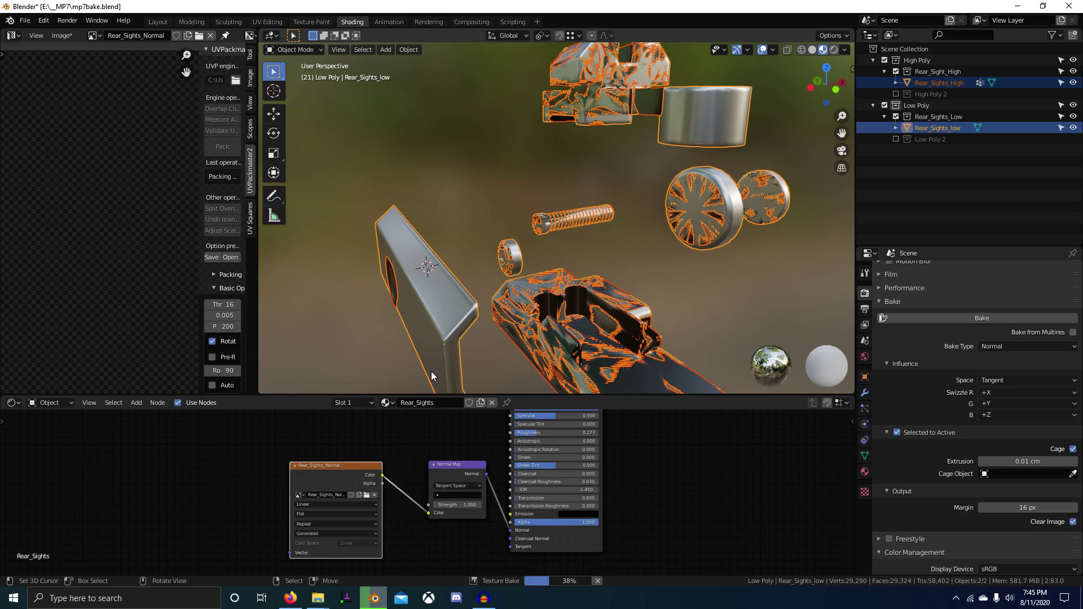
pyautogui.moveTo(435, 310); pyautogui.dragTo(576, 253, button='middle')
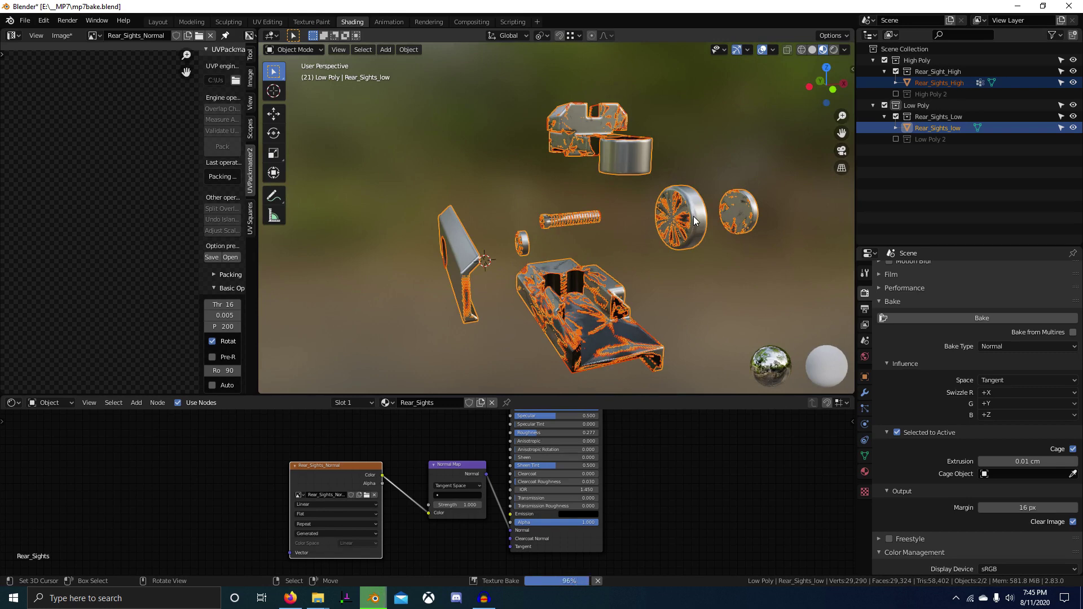
pyautogui.scroll(-4, 161, 121)
pyautogui.scroll(4, 128, 121)
pyautogui.moveTo(83, 170); pyautogui.dragTo(104, 244, button='middle')
pyautogui.scroll(2, 66, 213)
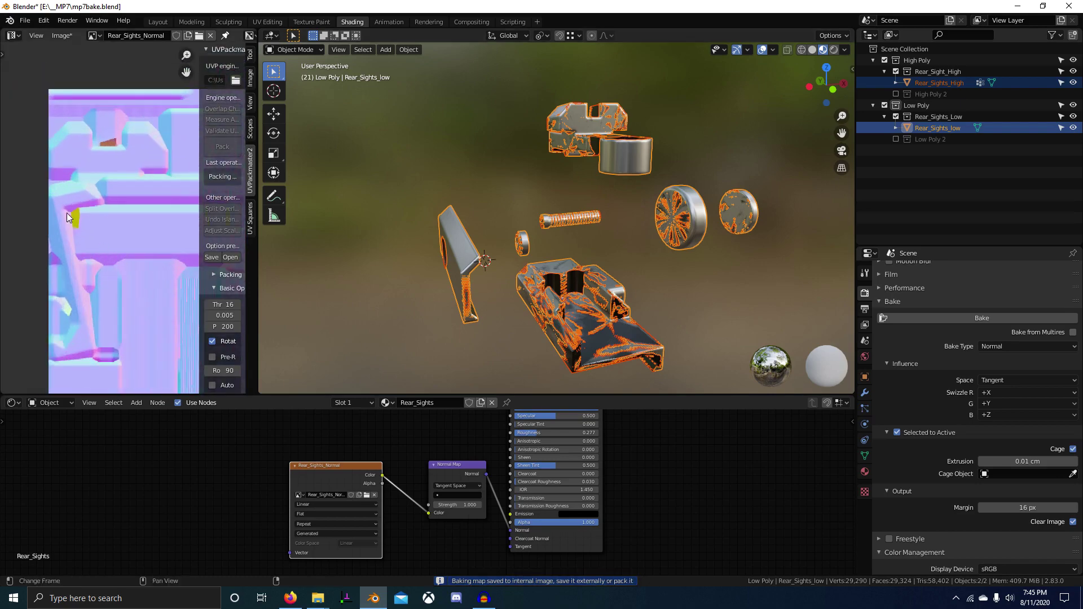
# - Preview the Rear_Sights_Normal texture directly on the isolated low poly and examine the side of the sight's ring for bake artifacts
pyautogui.keyDown('ctrl'); pyautogui.keyDown('shift'); pyautogui.click(377, 471); pyautogui.keyUp('shift'); pyautogui.keyUp('ctrl')
pyautogui.moveTo(570, 286); pyautogui.dragTo(607, 237, button='middle')
pyautogui.press('2')
pyautogui.scroll(4, 566, 312)
pyautogui.scroll(4, 629, 195)
pyautogui.moveTo(635, 184); pyautogui.dragTo(622, 208, button='middle')
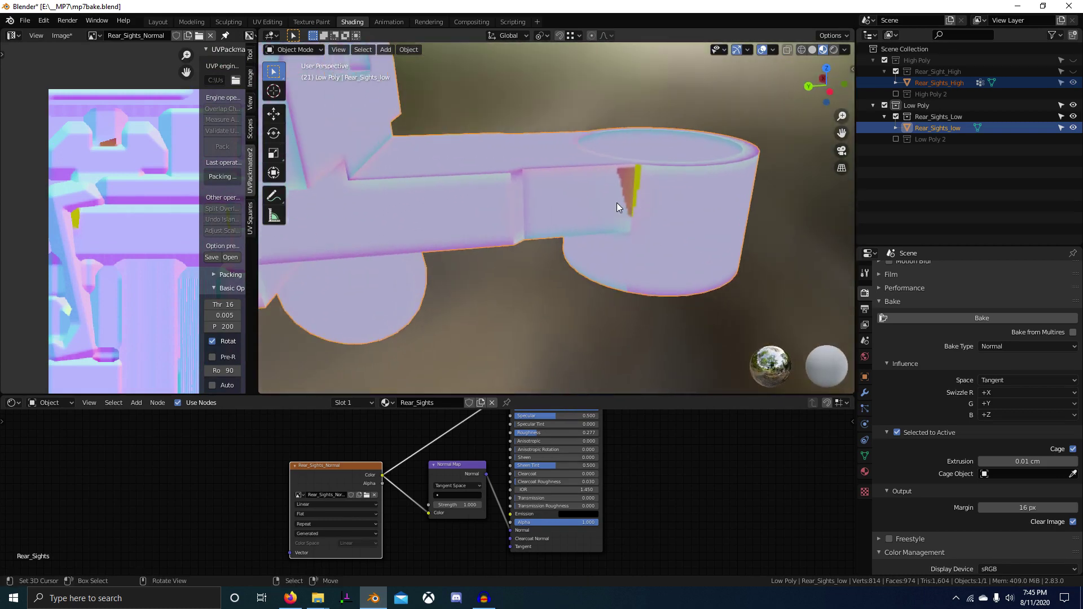
# - Set the bake extrusion to 0.025 cm
pyautogui.click(1043, 460)
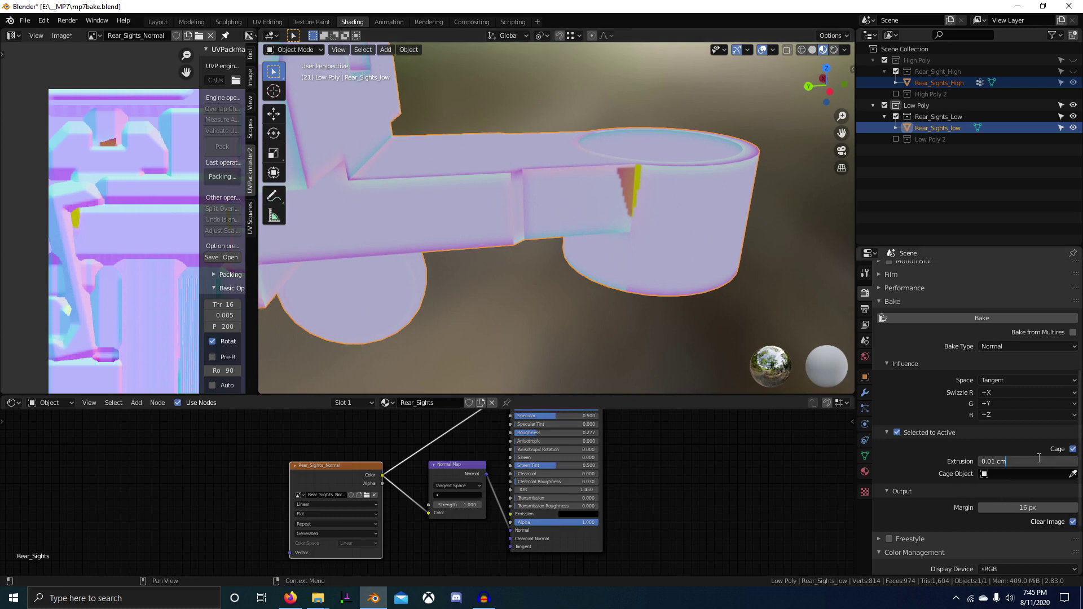
pyautogui.press('BackSpace')
pyautogui.press('BackSpace')
pyautogui.press('BackSpace')
pyautogui.press('BackSpace')
pyautogui.write('256')
pyautogui.press('Return')
# - Reselect Rear_Sights_High with Rear_Sights_low active and rebake the normal map using the new extrusion
pyautogui.moveTo(734, 271); pyautogui.dragTo(566, 272, button='middle')
pyautogui.press('1')
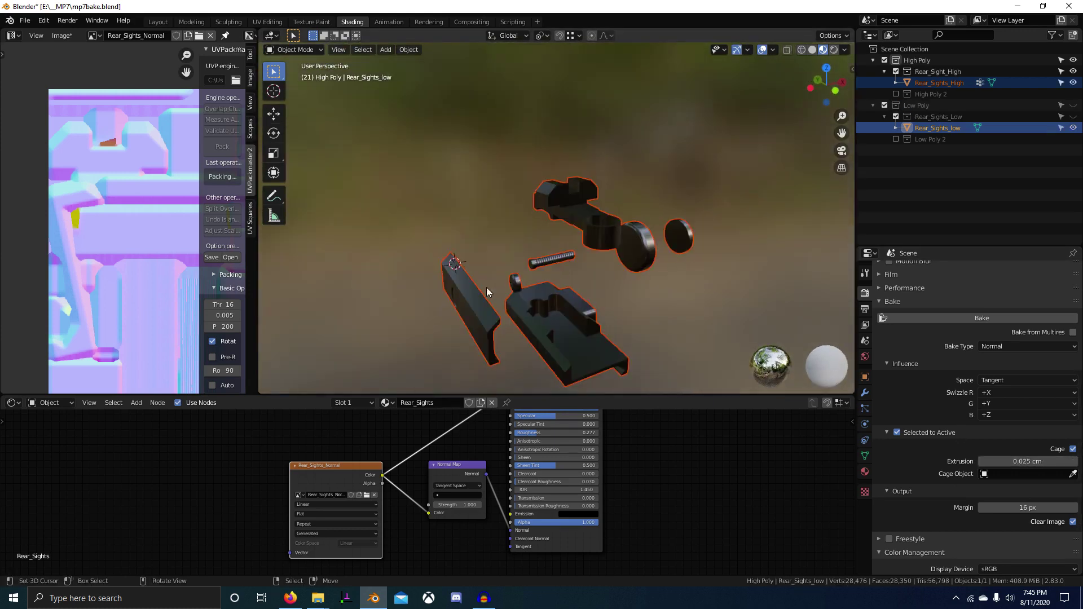
pyautogui.rightClick(474, 297)
pyautogui.hotkey('shift', '2')
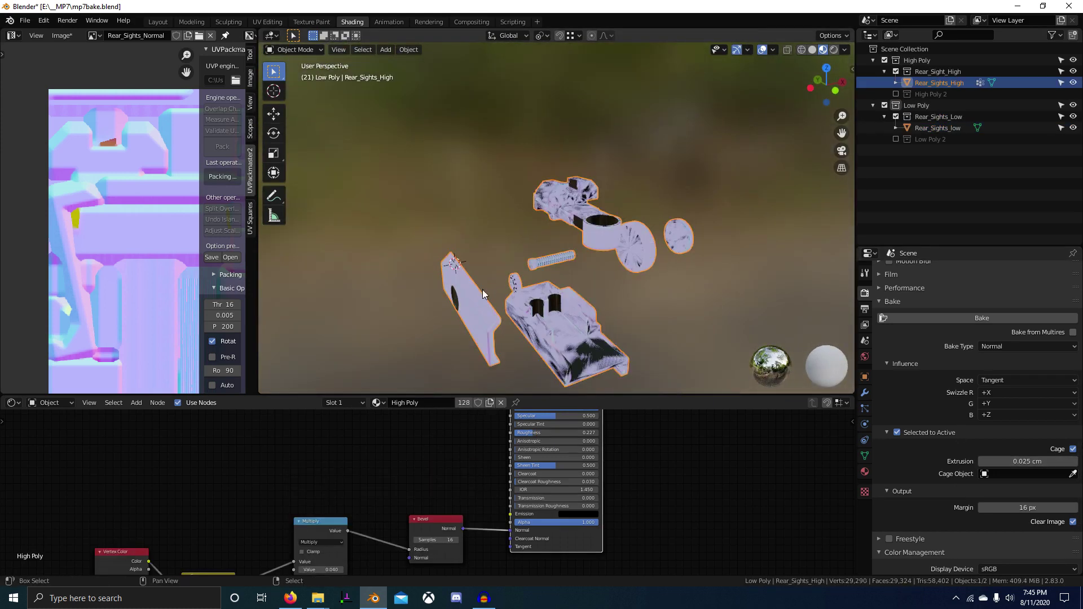
pyautogui.keyDown('shift'); pyautogui.click(456, 300); pyautogui.keyUp('shift')
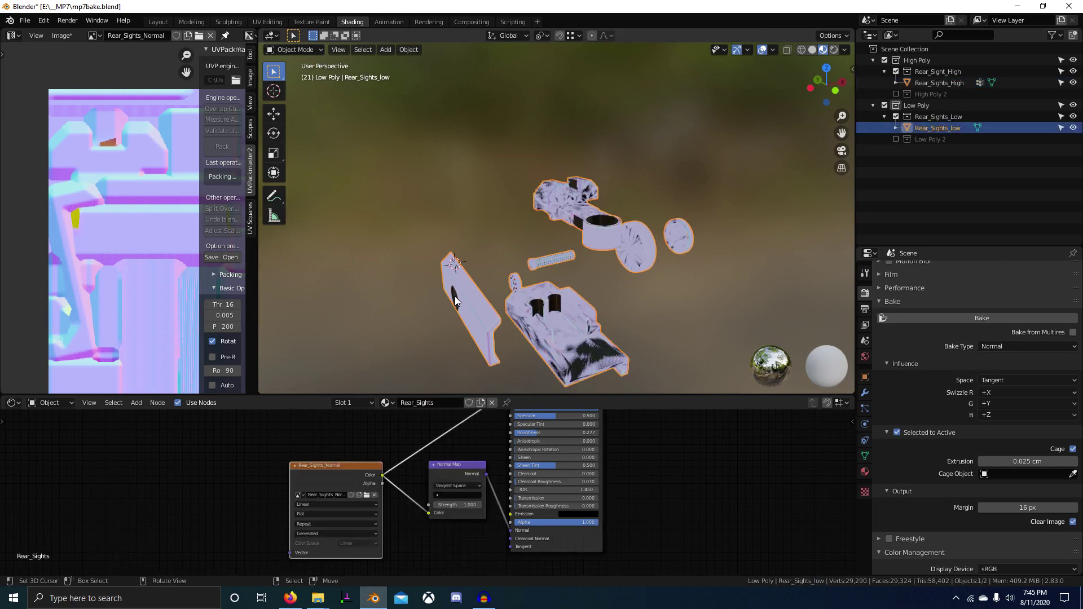
pyautogui.click(456, 300)
pyautogui.keyDown('shift'); pyautogui.click(457, 299); pyautogui.keyUp('shift')
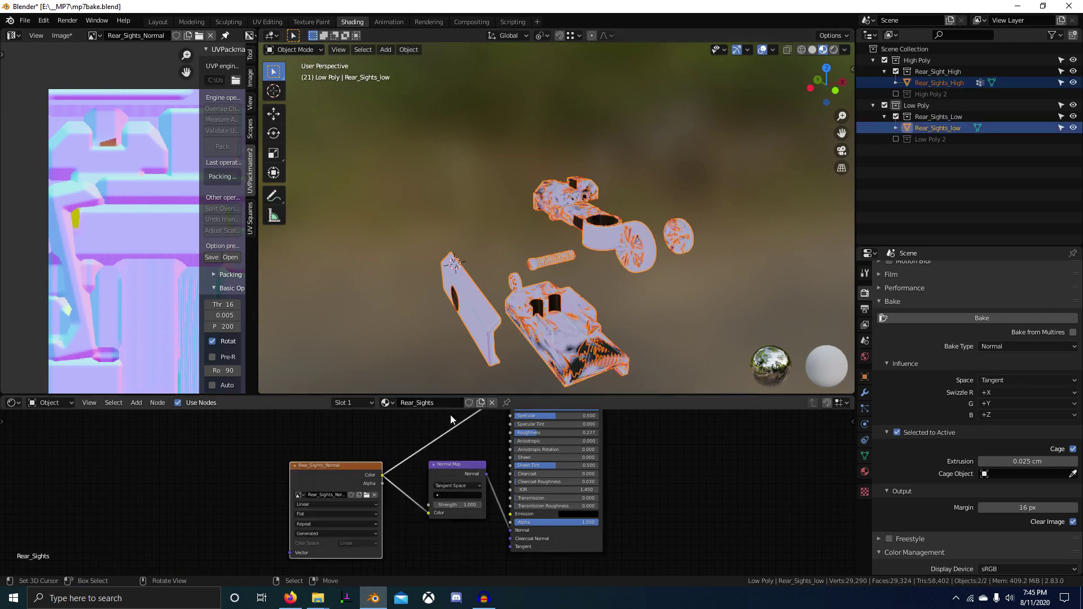
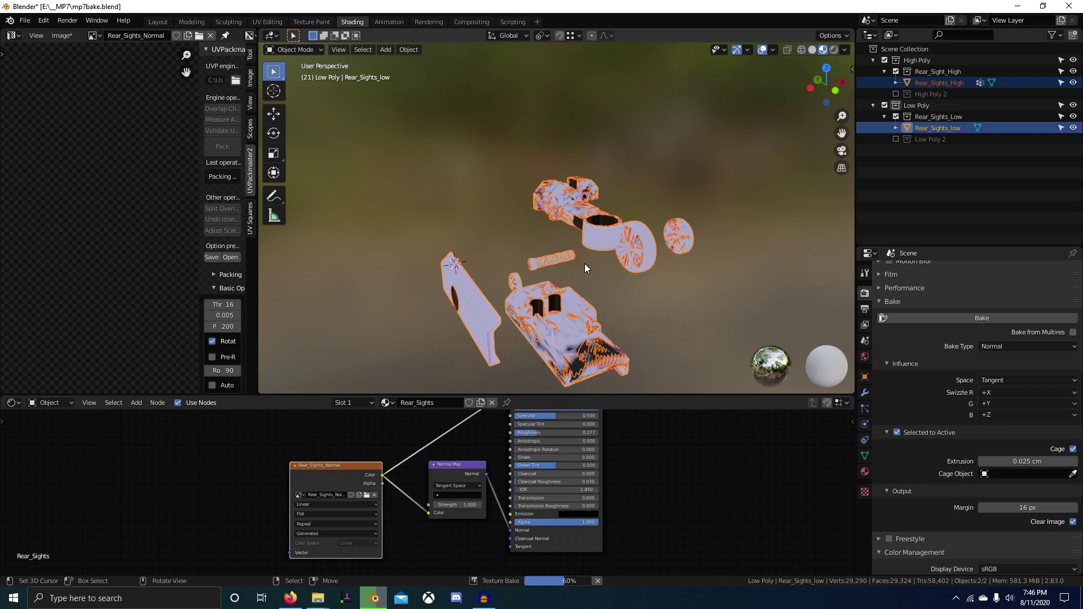
pyautogui.moveTo(700, 152); pyautogui.dragTo(765, 162, button='middle')
pyautogui.scroll(5, 765, 162)
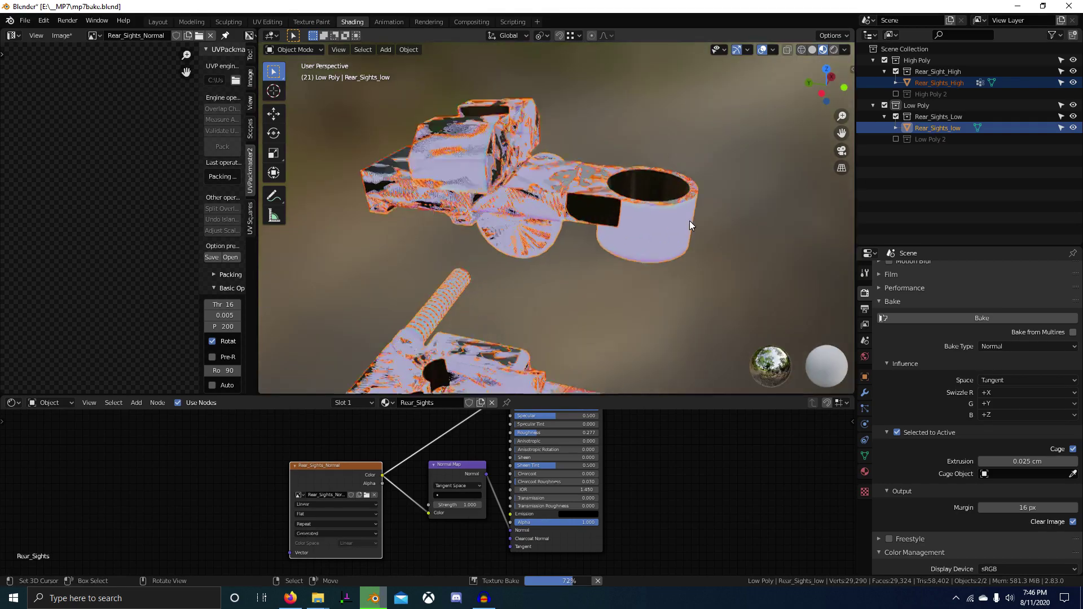
pyautogui.scroll(3, 504, 250)
pyautogui.keyDown('shift'); pyautogui.moveTo(690, 222); pyautogui.dragTo(611, 244, button='middle'); pyautogui.keyUp('shift')
pyautogui.keyDown('shift'); pyautogui.moveTo(485, 243); pyautogui.dragTo(552, 259, button='middle'); pyautogui.keyUp('shift')
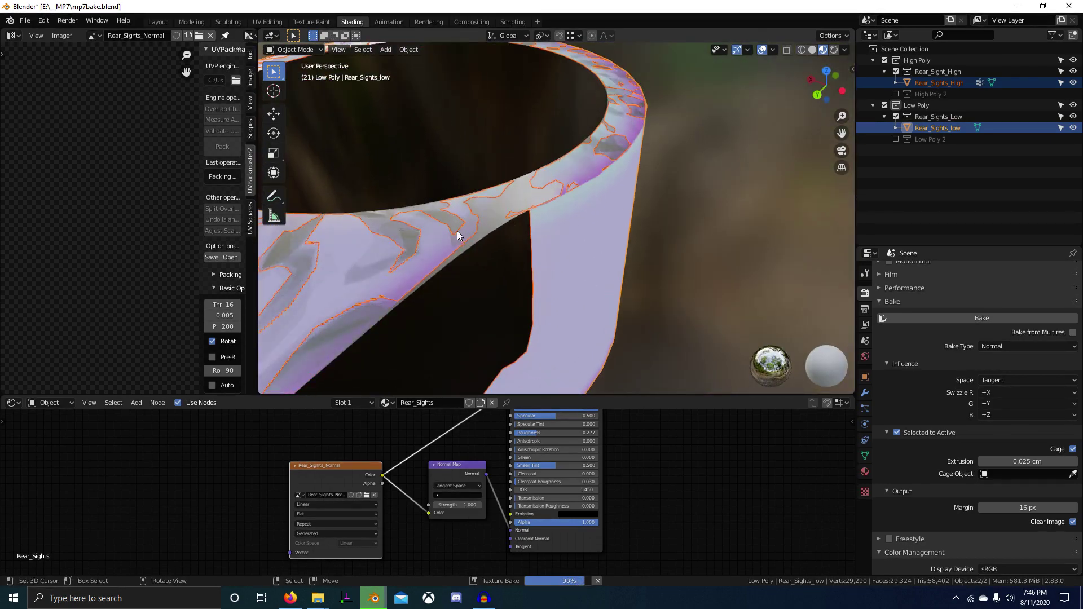
pyautogui.scroll(-1, 533, 215)
pyautogui.scroll(-8, 78, 265)
# - Isolate the low poly and examine the rebaked normal map in the image and on the mesh
pyautogui.moveTo(80, 265); pyautogui.dragTo(131, 186, button='middle')
pyautogui.scroll(4, 130, 185)
pyautogui.scroll(-3, 583, 309)
pyautogui.moveTo(611, 311); pyautogui.dragTo(567, 211, button='middle')
pyautogui.press('2')
pyautogui.scroll(-3, 605, 309)
pyautogui.scroll(-2, 562, 299)
pyautogui.scroll(-5, 576, 468)
pyautogui.moveTo(566, 482); pyautogui.dragTo(494, 548, button='middle')
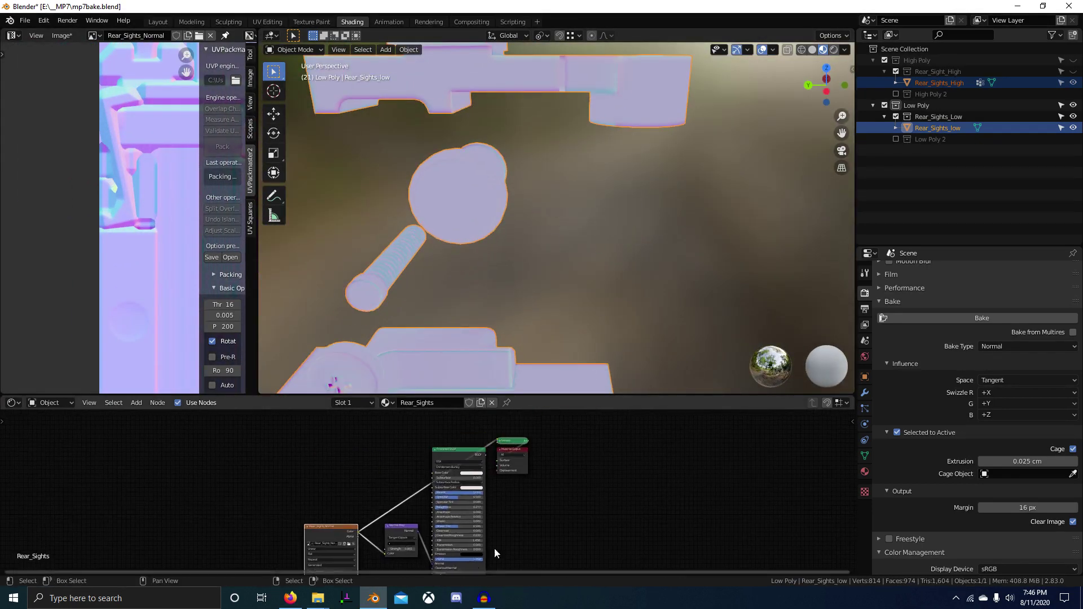
# - Switch the material preview back to the Principled BSDF and examine the baked shading across the low poly rear sight
pyautogui.keyDown('ctrl'); pyautogui.keyDown('shift'); pyautogui.click(467, 463); pyautogui.keyUp('shift'); pyautogui.keyUp('ctrl')
pyautogui.moveTo(604, 282); pyautogui.dragTo(600, 193, button='middle')
pyautogui.scroll(5, 559, 201)
pyautogui.click(615, 216)
pyautogui.scroll(-5, 611, 256)
pyautogui.scroll(-3, 556, 292)
pyautogui.scroll(3, 604, 280)
pyautogui.scroll(4, 614, 250)
pyautogui.scroll(-2, 614, 249)
pyautogui.scroll(-3, 614, 249)
pyautogui.scroll(1, 570, 223)
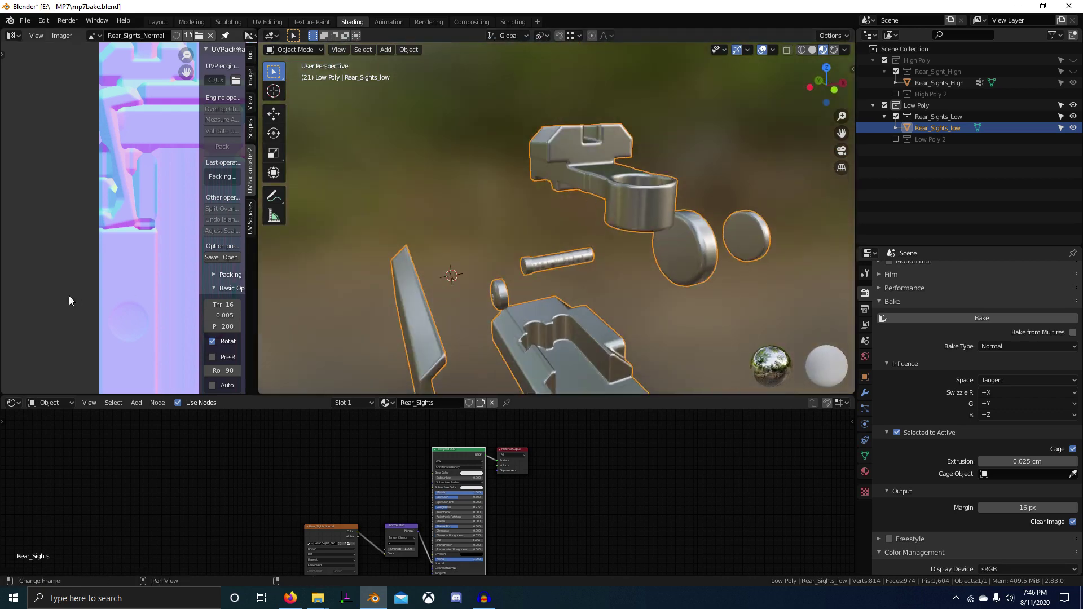
pyautogui.scroll(-4, 95, 285)
pyautogui.moveTo(697, 251); pyautogui.dragTo(728, 251, button='middle')
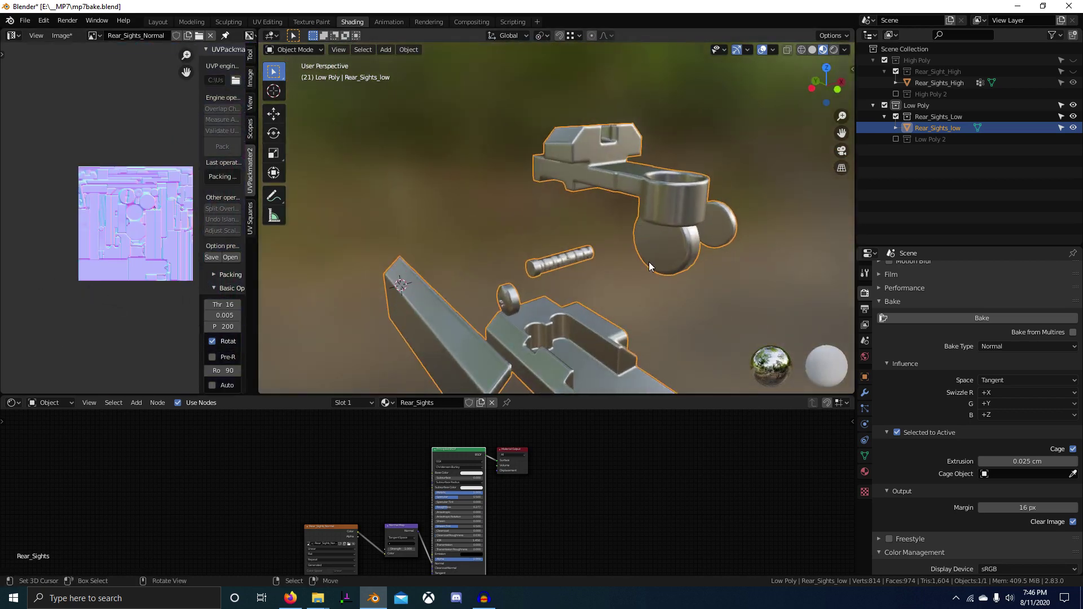
# - Show both meshes, select Rear_Sights_High with Rear_Sights_low active, and make the Rear_Sights_Normal image node the bake target
pyautogui.press('1')
pyautogui.rightClick(651, 194)
pyautogui.hotkey('shift', '2')
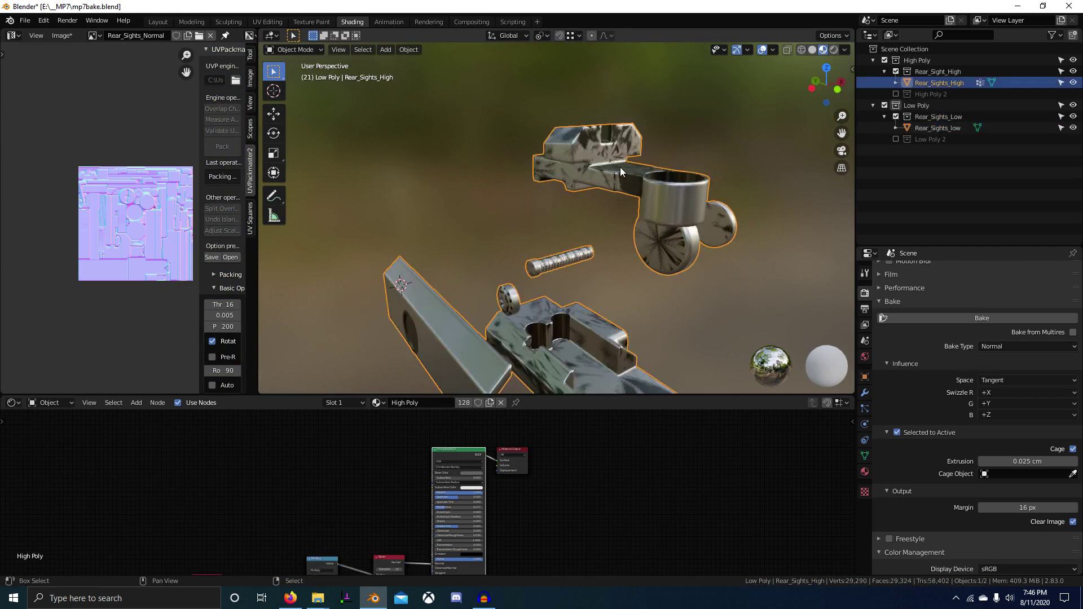
pyautogui.keyDown('shift'); pyautogui.click(571, 149); pyautogui.keyUp('shift')
pyautogui.scroll(-2, 427, 512)
pyautogui.scroll(3, 388, 519)
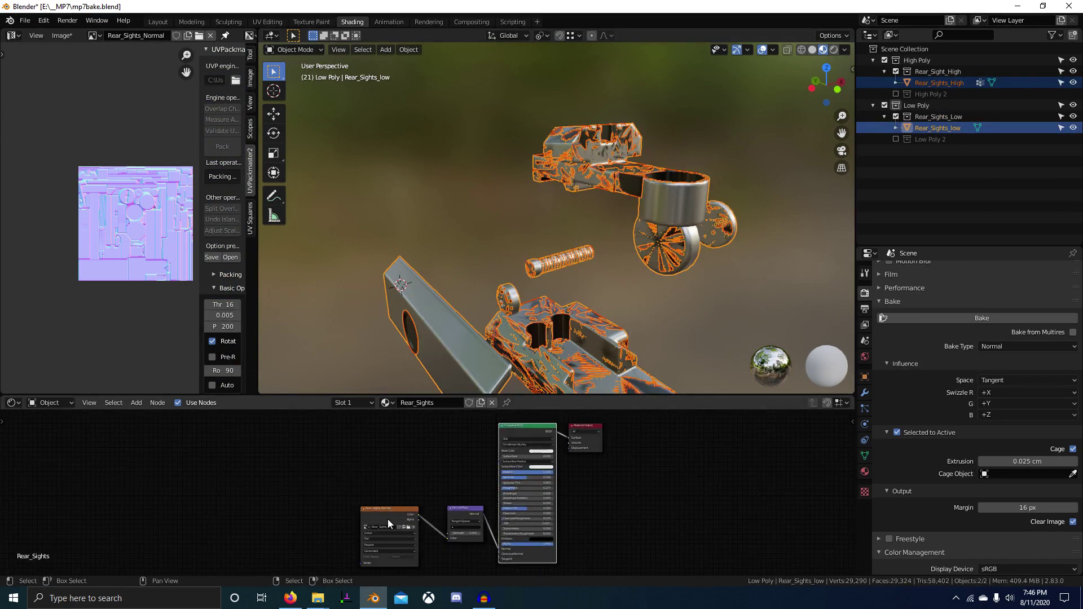
pyautogui.scroll(-1, 455, 498)
pyautogui.moveTo(454, 493); pyautogui.dragTo(455, 493, button='middle')
pyautogui.press('g')
pyautogui.rightClick(449, 507)
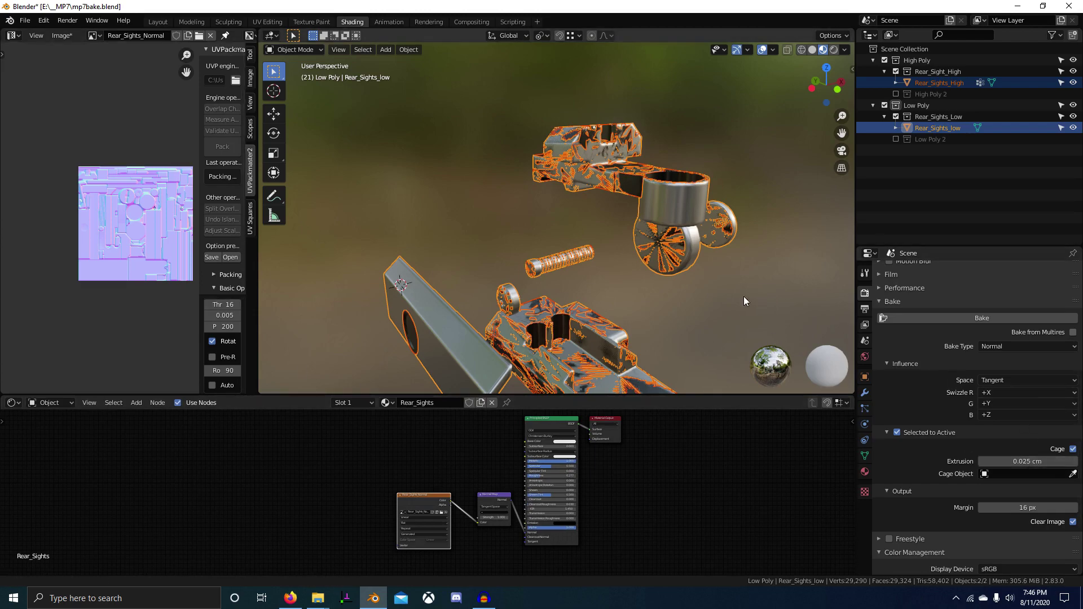
pyautogui.moveTo(744, 296); pyautogui.dragTo(609, 250, button='middle')
pyautogui.scroll(4, 589, 269)
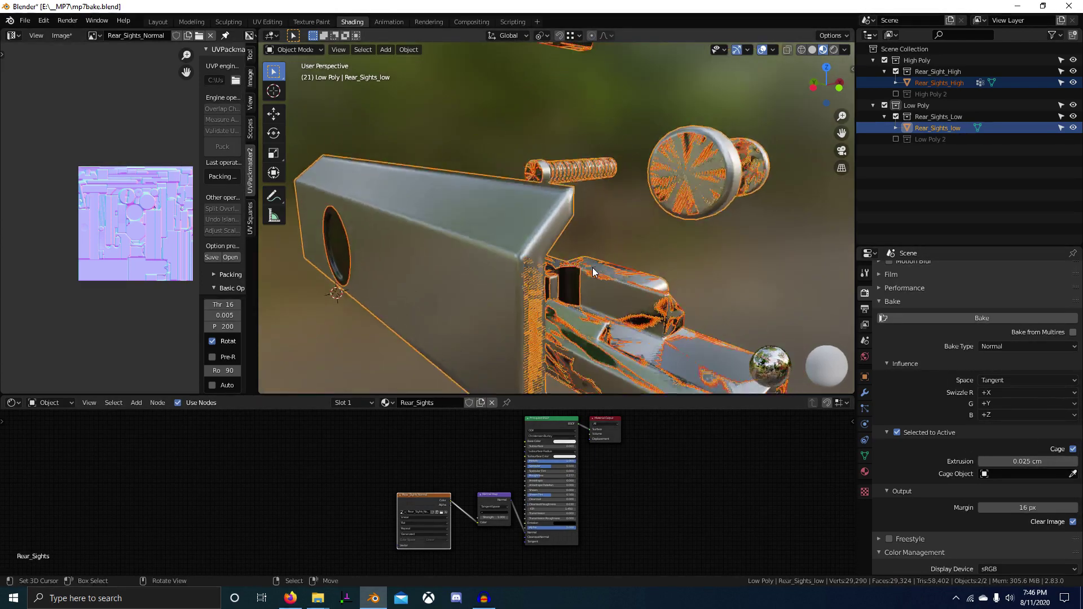
pyautogui.moveTo(534, 288); pyautogui.dragTo(517, 290, button='middle')
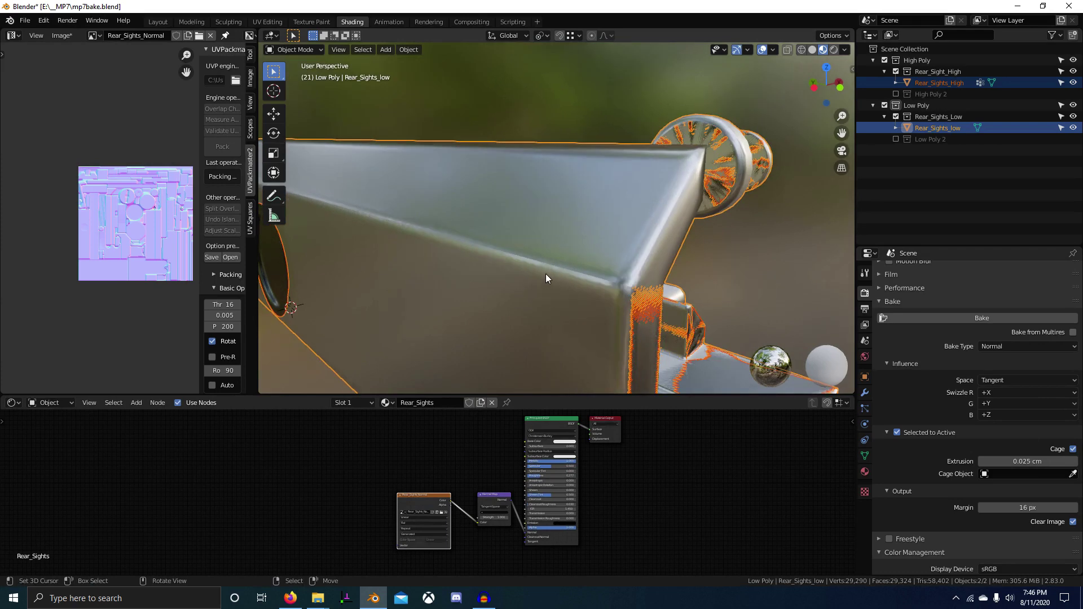
pyautogui.scroll(-5, 660, 316)
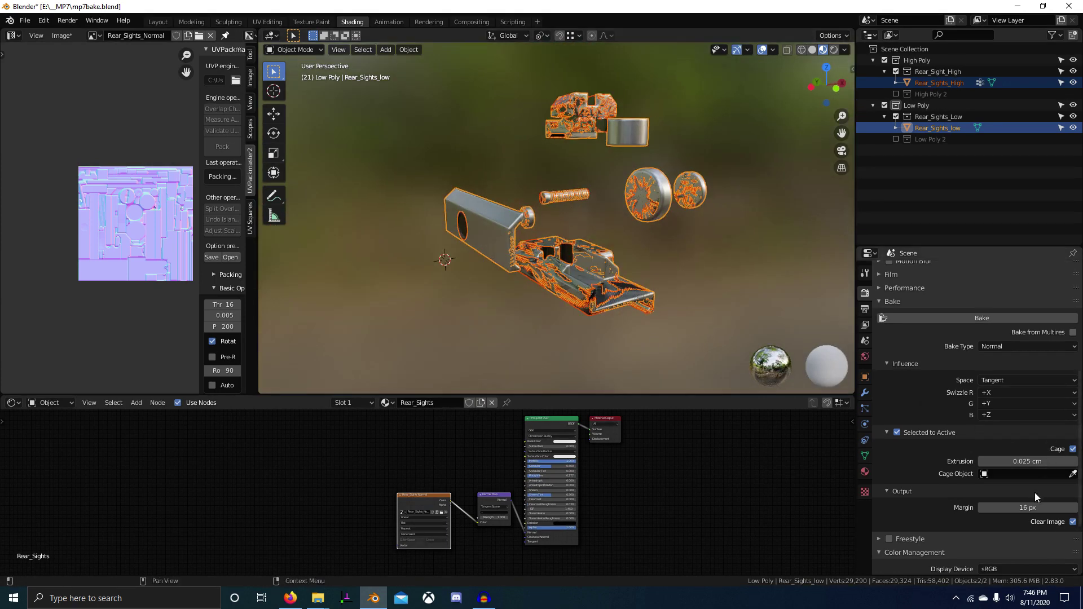
pyautogui.scroll(4, 513, 243)
pyautogui.scroll(5, 998, 374)
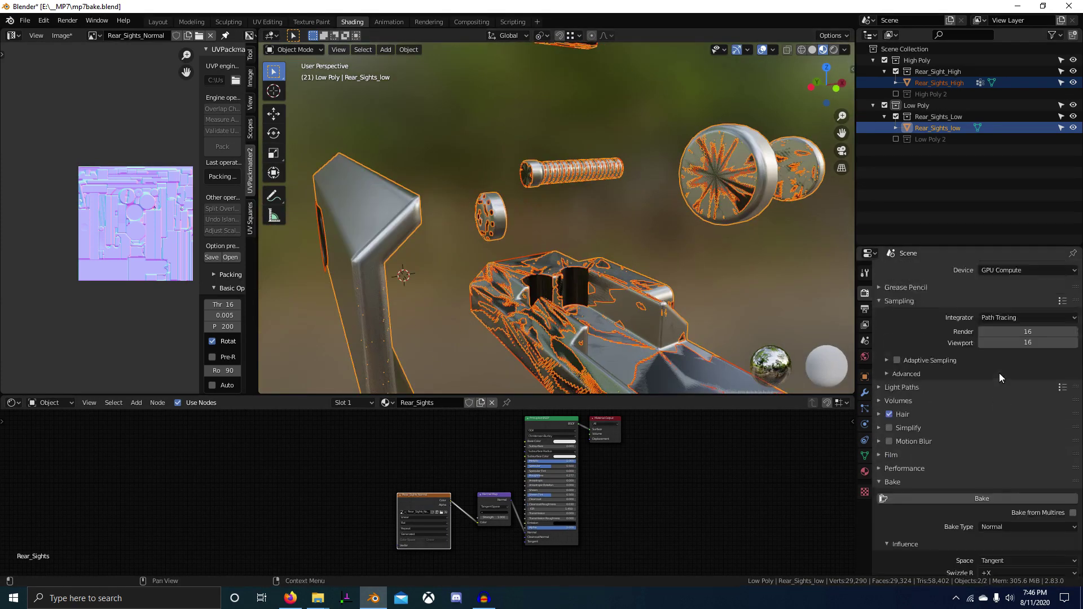
pyautogui.scroll(-6, 1057, 351)
pyautogui.scroll(3, 991, 379)
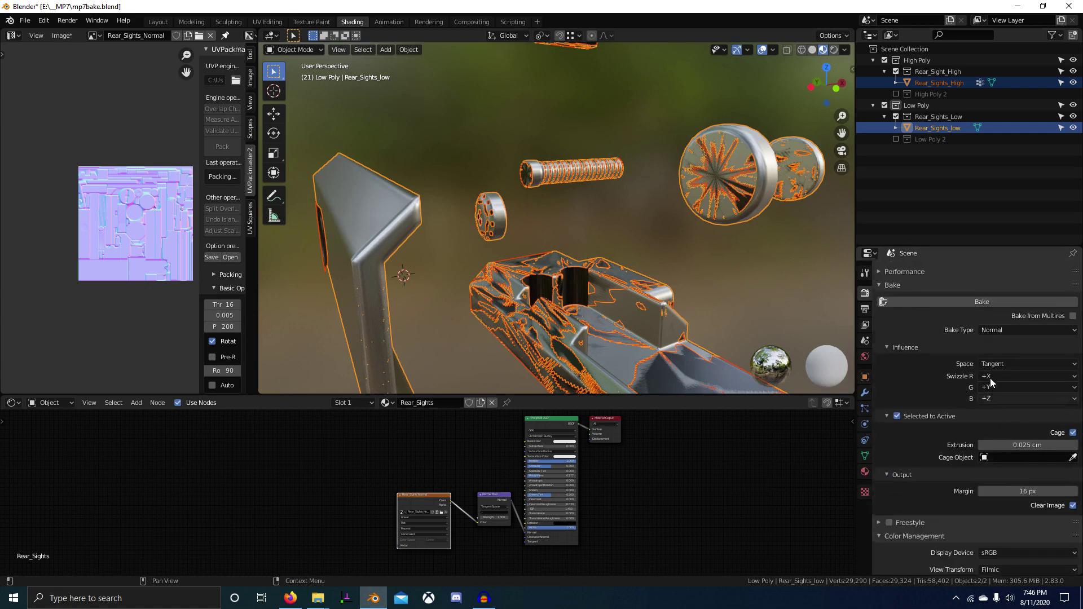
pyautogui.click(983, 348)
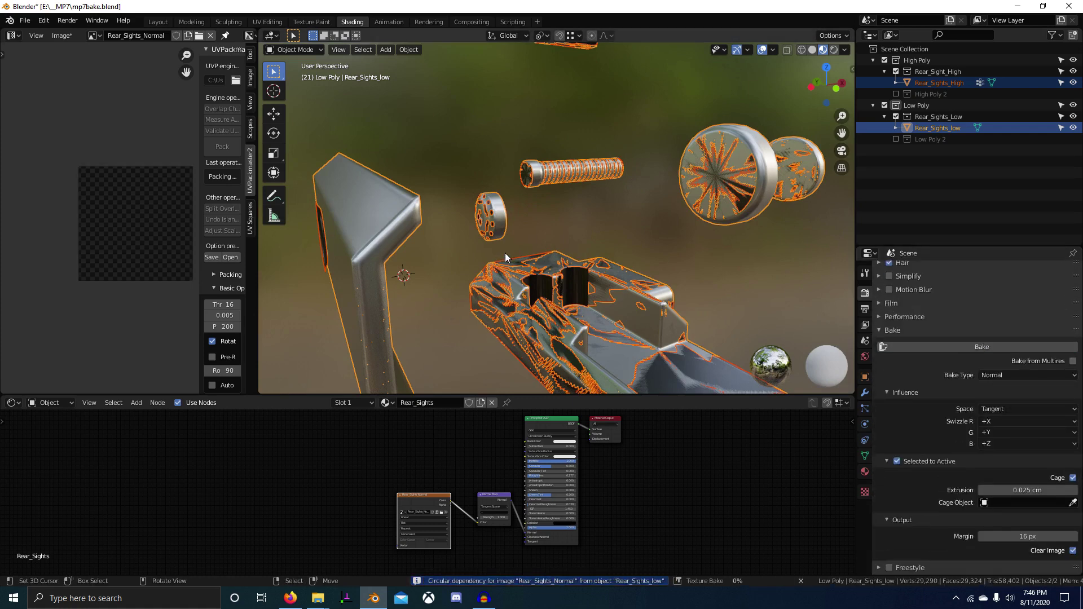
pyautogui.moveTo(403, 246); pyautogui.dragTo(476, 263, button='middle')
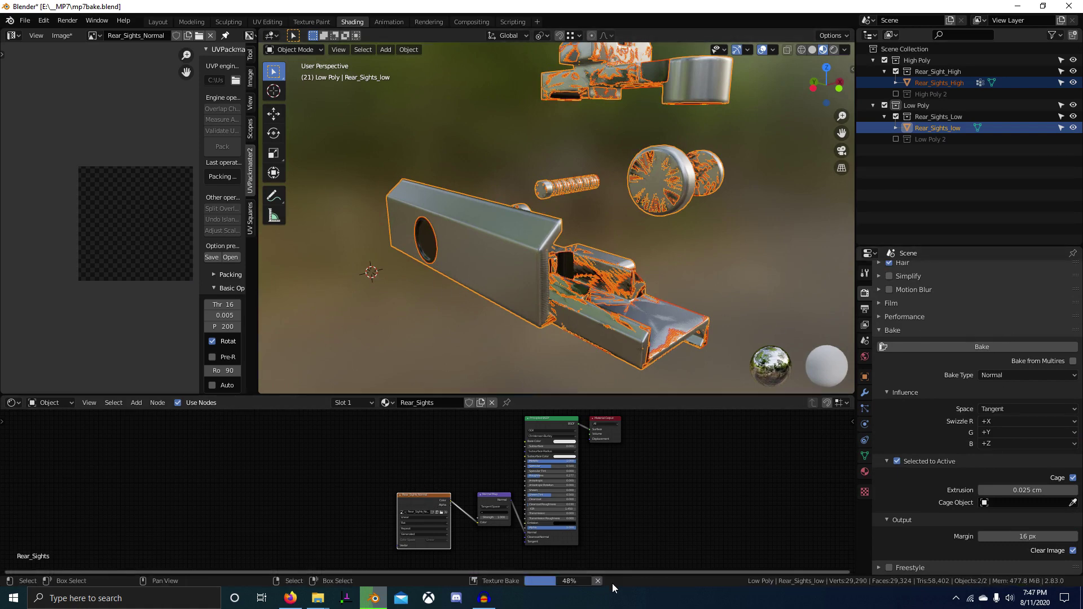
pyautogui.click(598, 581)
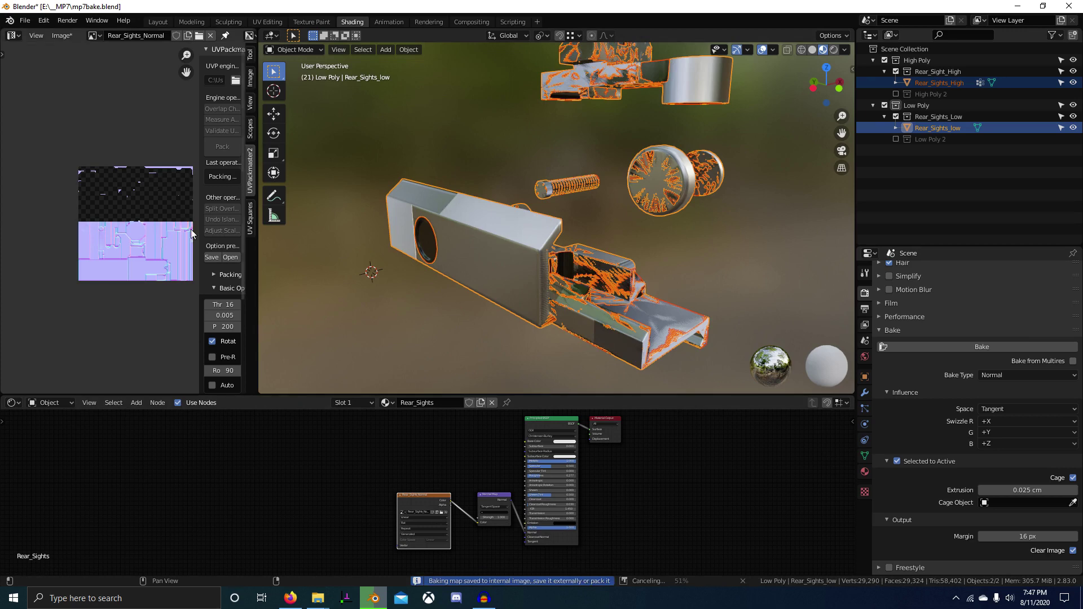
# - Set the Rear_Sights_Normal image resolution to 4096 by 4096 px
pyautogui.click(250, 75)
pyautogui.moveTo(200, 87); pyautogui.dragTo(153, 85)
pyautogui.click(226, 65)
pyautogui.moveTo(220, 94); pyautogui.dragTo(218, 83)
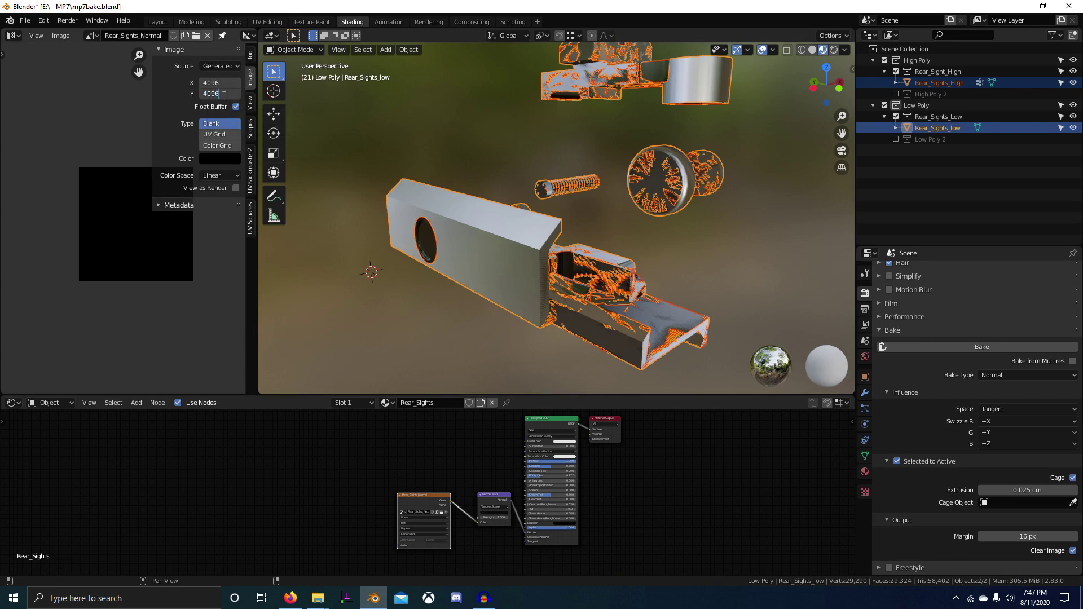
pyautogui.press('Return')
pyautogui.press('Home')
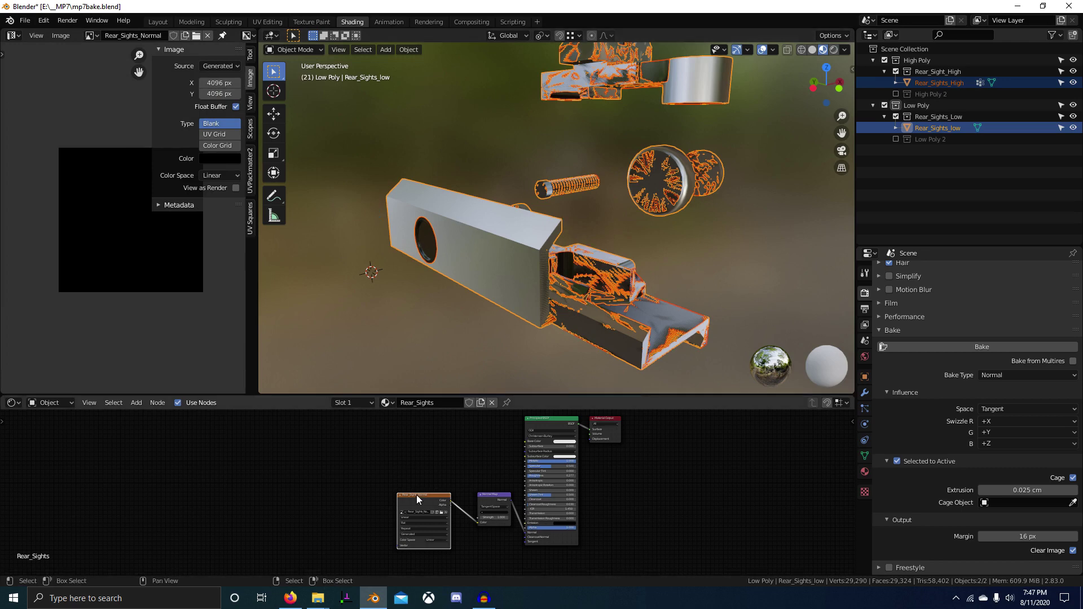
# - Start baking the rear sight's normal map into the resized Rear_Sights_Normal image
pyautogui.click(991, 345)
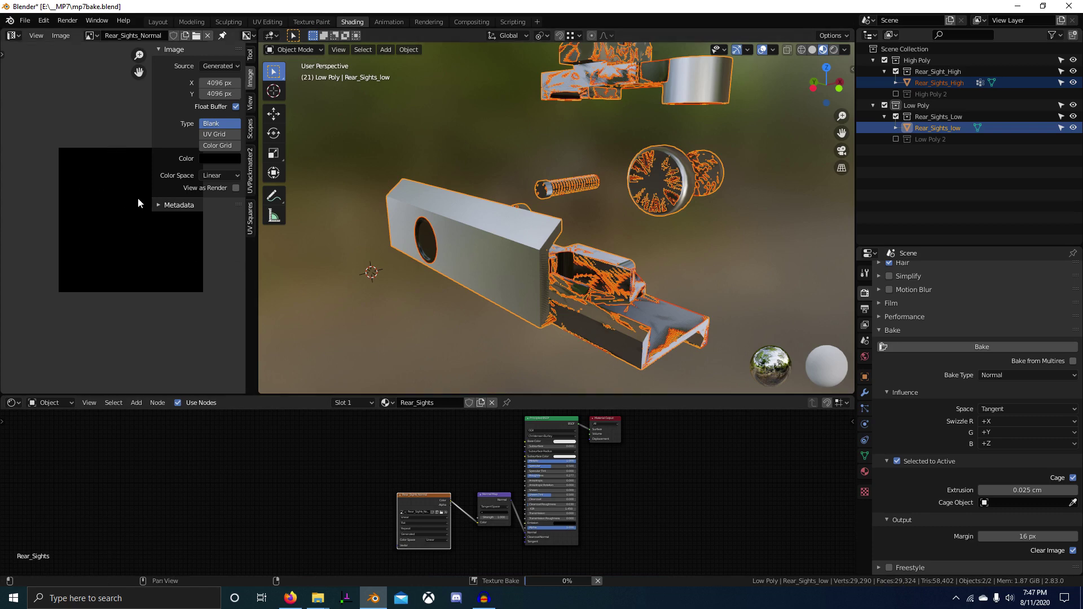
pyautogui.scroll(3, 127, 177)
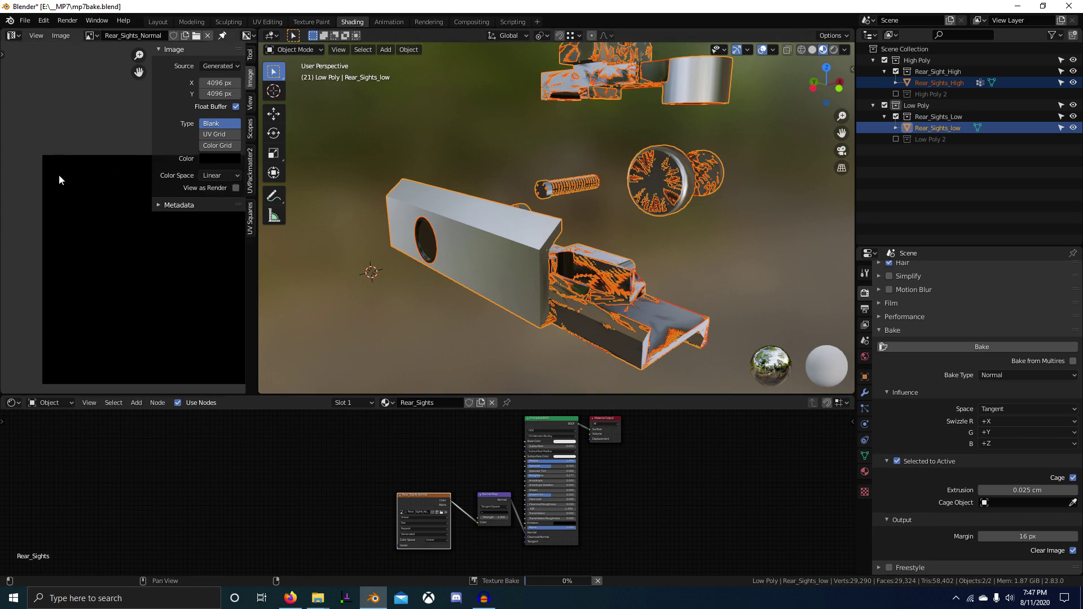
pyautogui.scroll(-1, 58, 174)
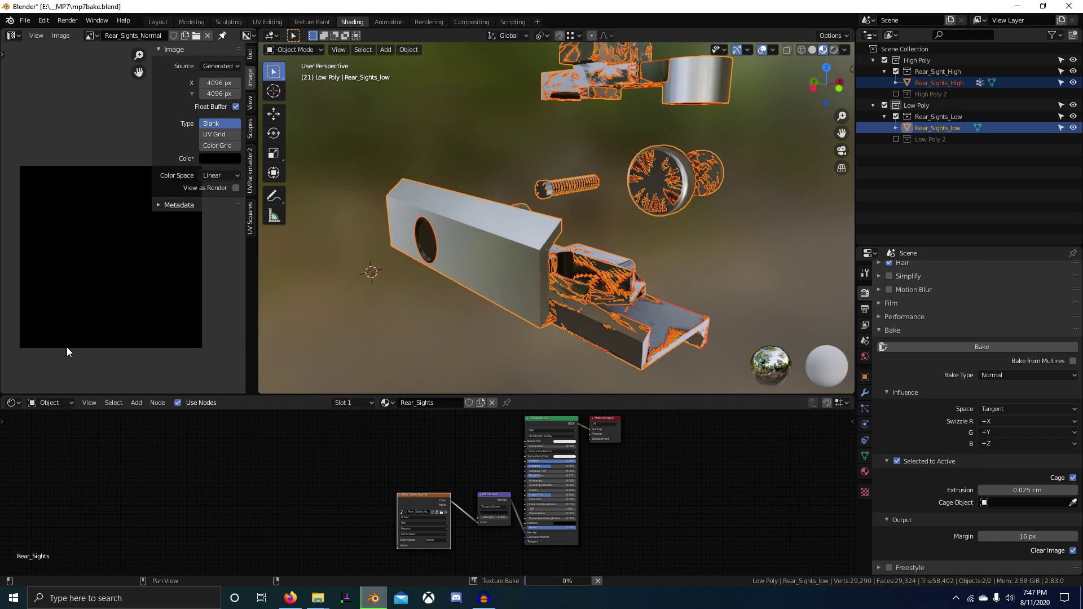
pyautogui.moveTo(88, 194); pyautogui.dragTo(104, 247, button='middle')
pyautogui.scroll(1, 103, 223)
pyautogui.scroll(-1, 124, 246)
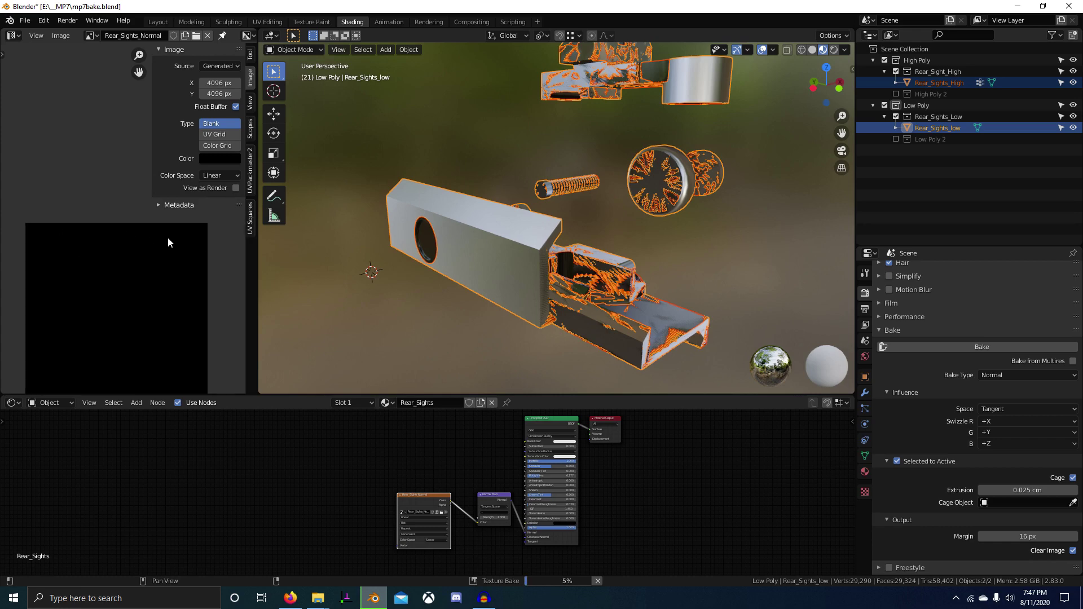
pyautogui.scroll(-1, 196, 249)
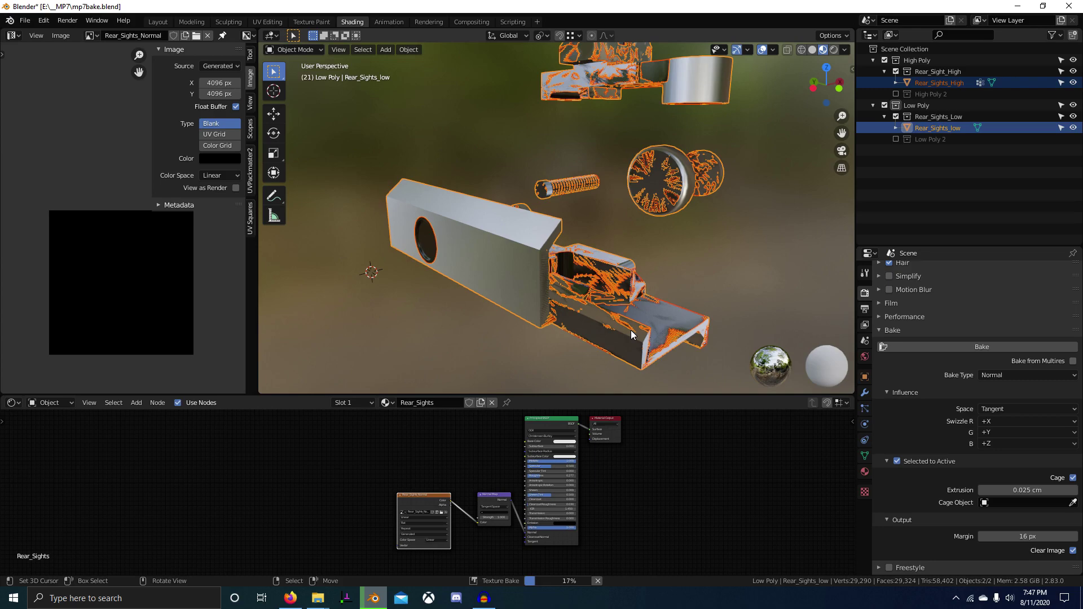
pyautogui.hotkey('alt', 'z')
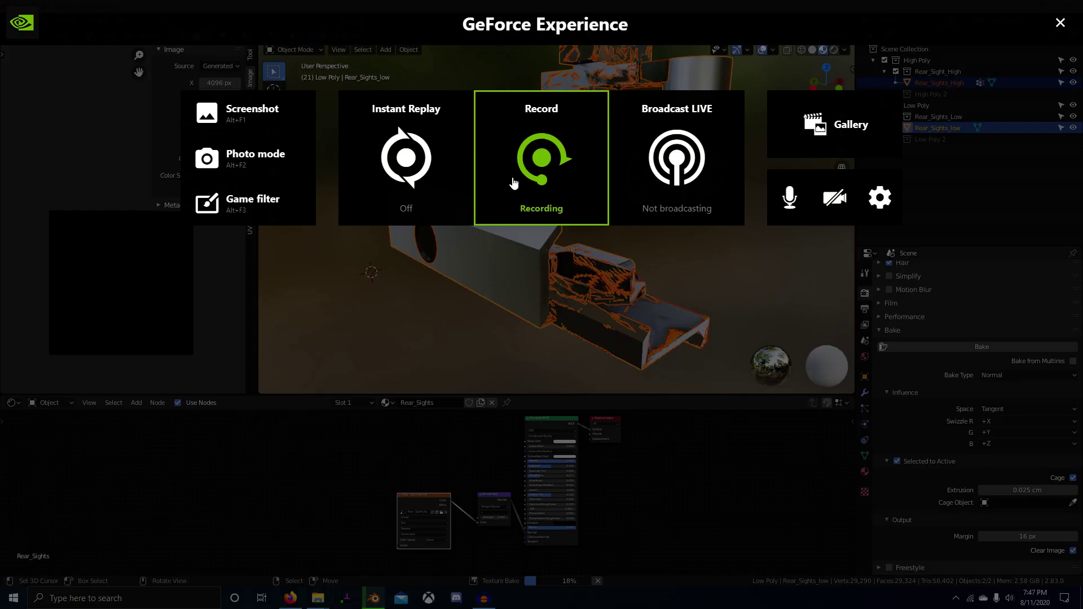